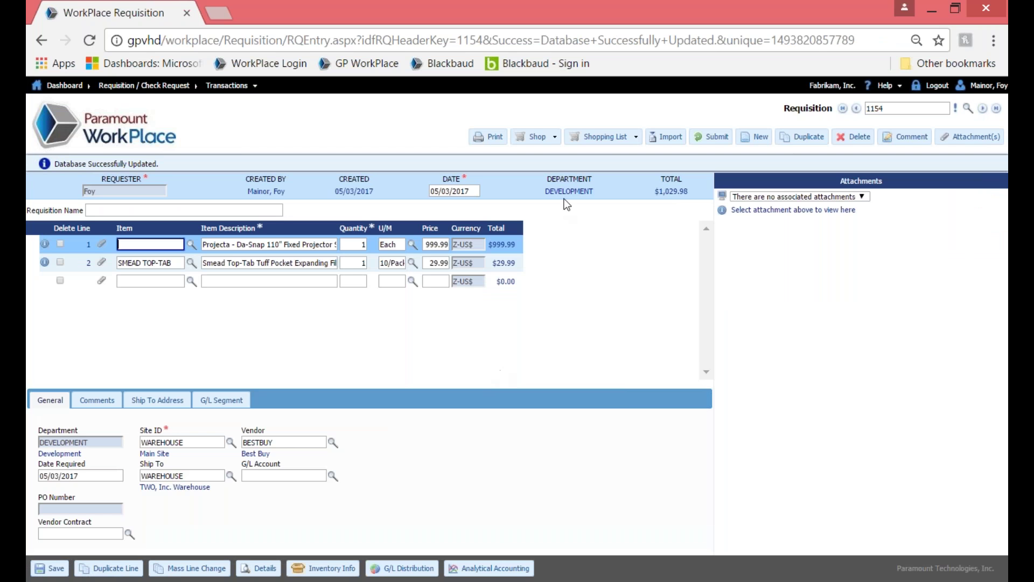
- Open the Office Depot store from the requisition and search for item 110896
left_click(555, 141)
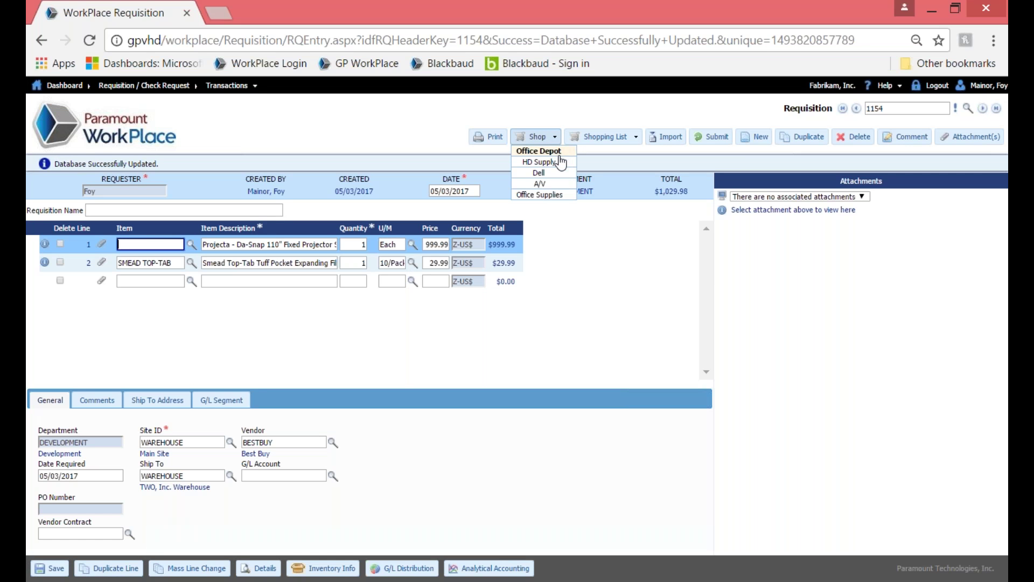
left_click(558, 161)
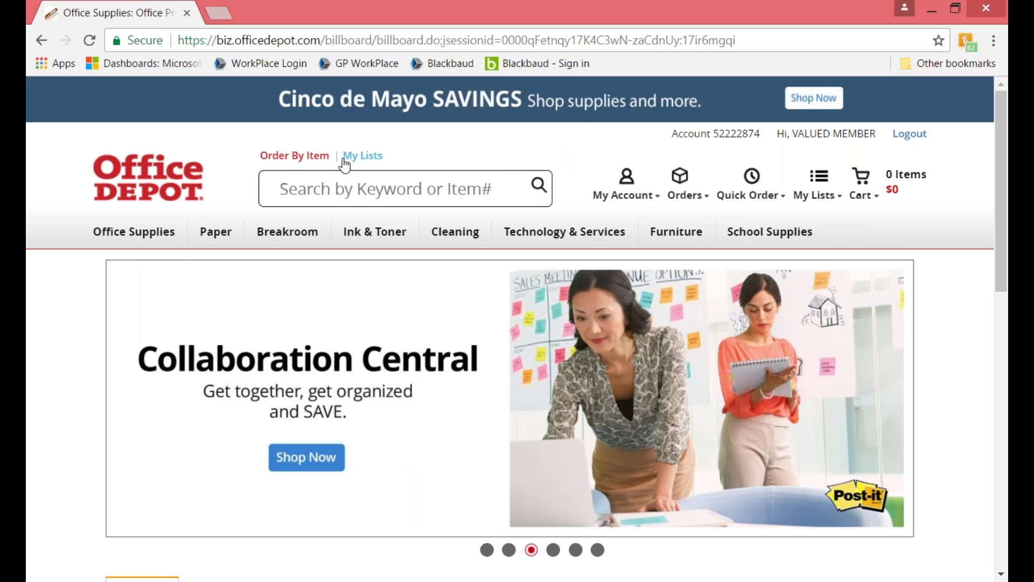
left_click(330, 186)
type("1")
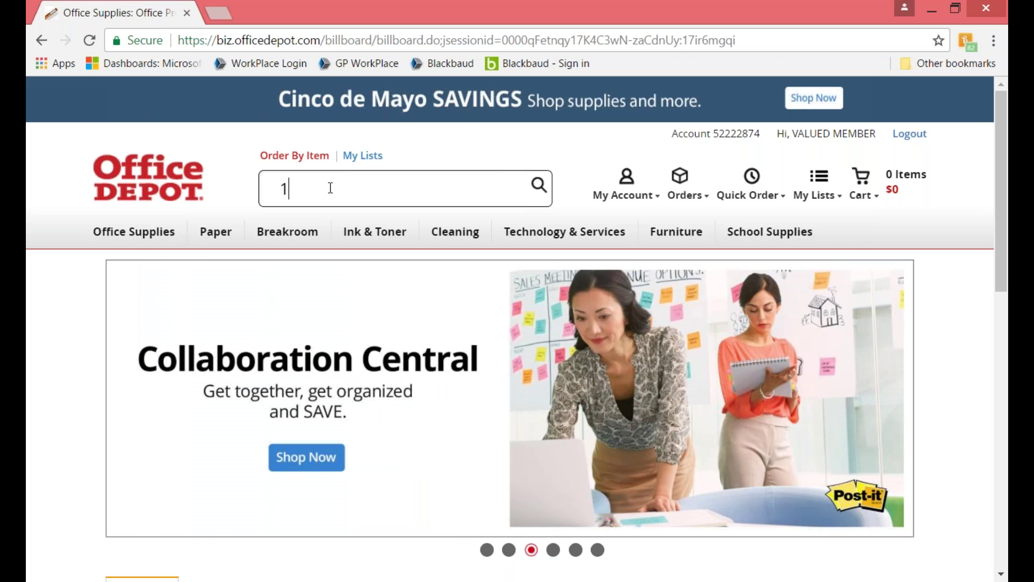
type("10")
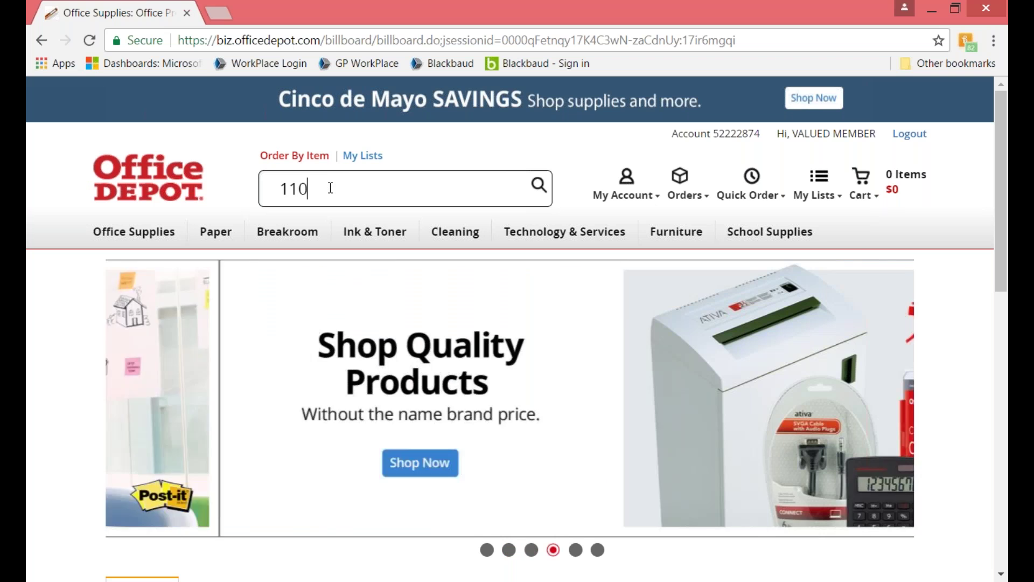
type("896")
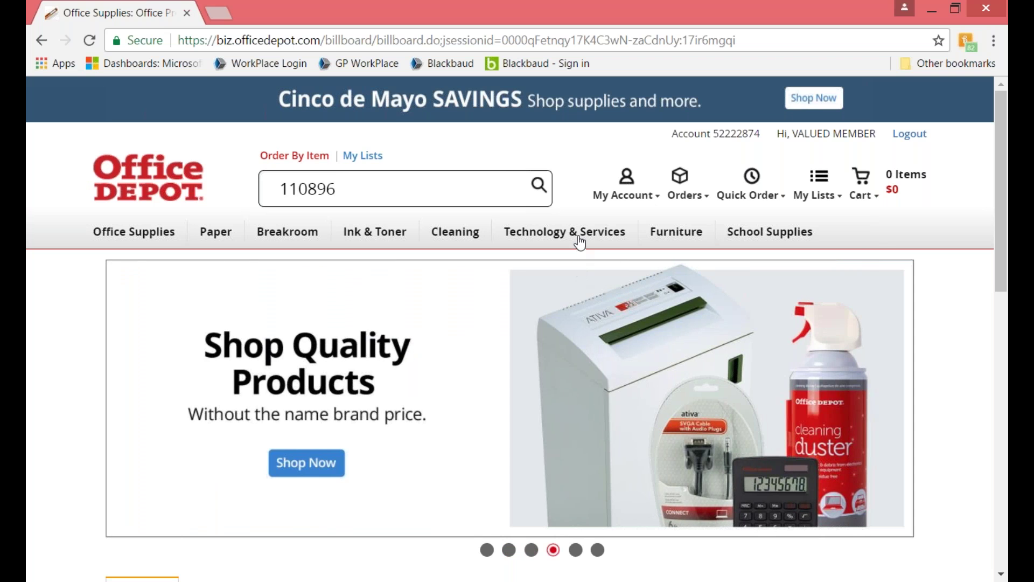
mouse_move(448, 253)
left_click(539, 197)
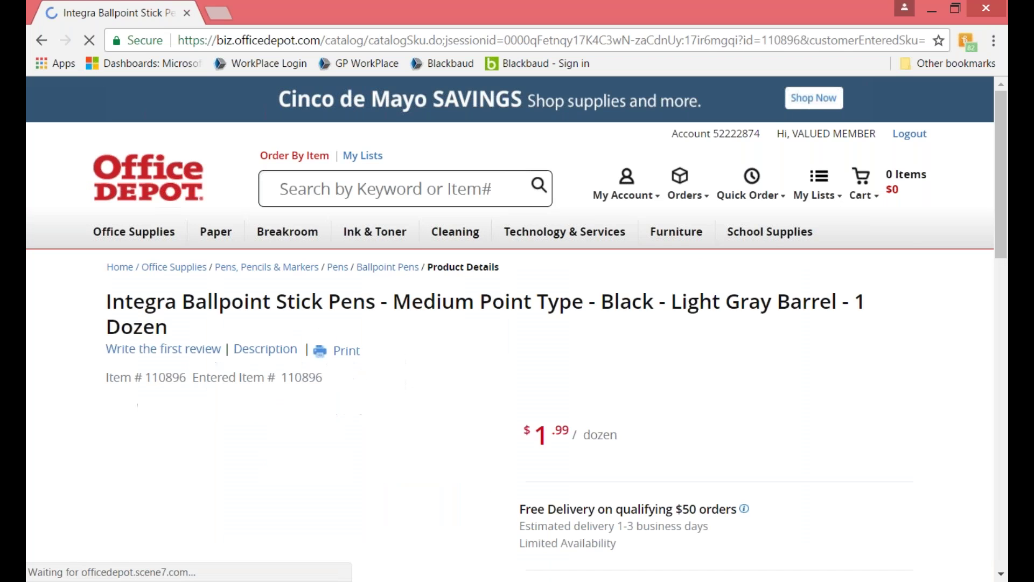
- Add 2 dozen Integra Ballpoint Stick Pens to the Office Depot cart and check out to the requisition
scroll(565, 318, "down", 5)
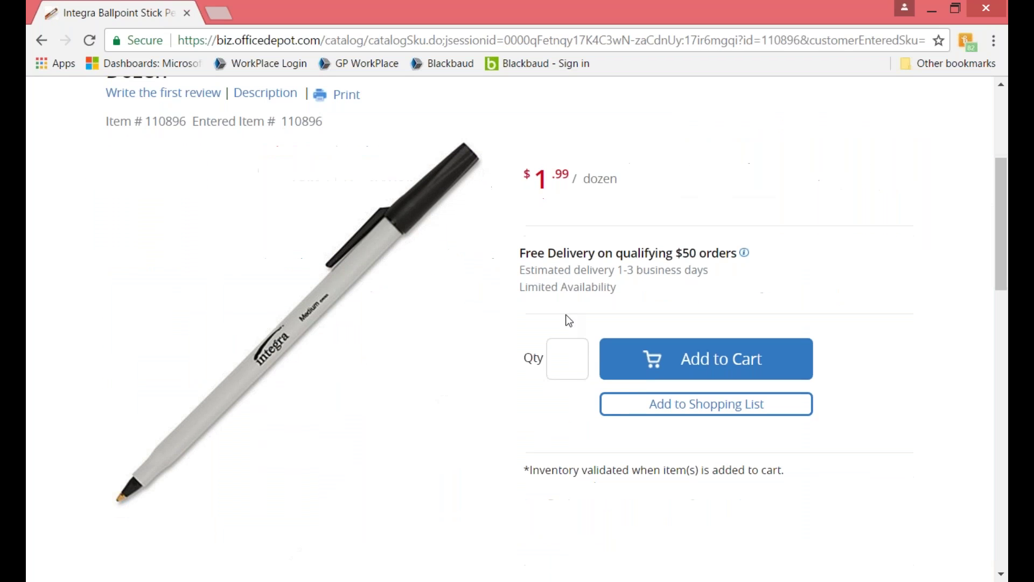
left_click(565, 358)
type("2")
left_click(722, 358)
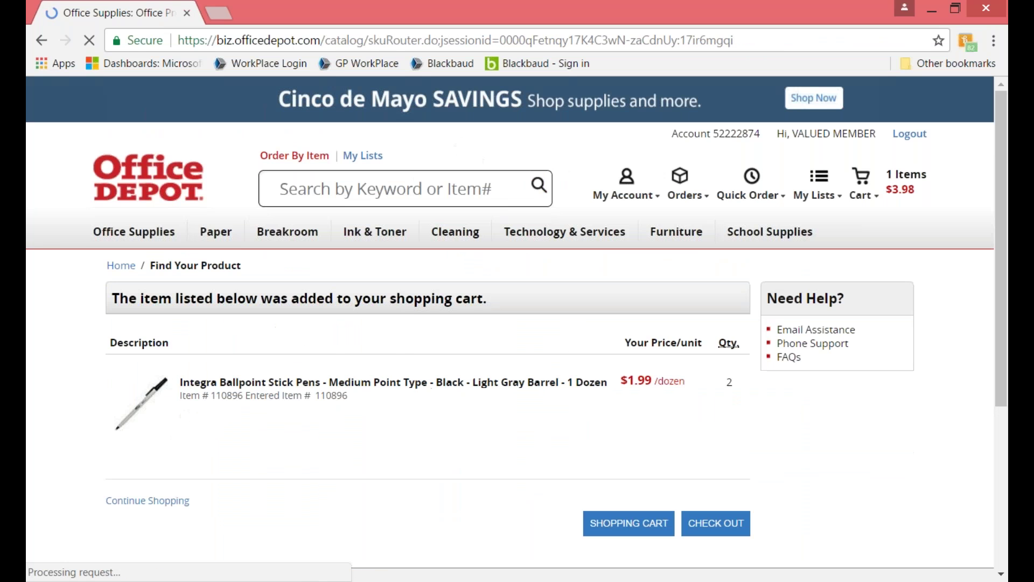
scroll(722, 377, "down", 2)
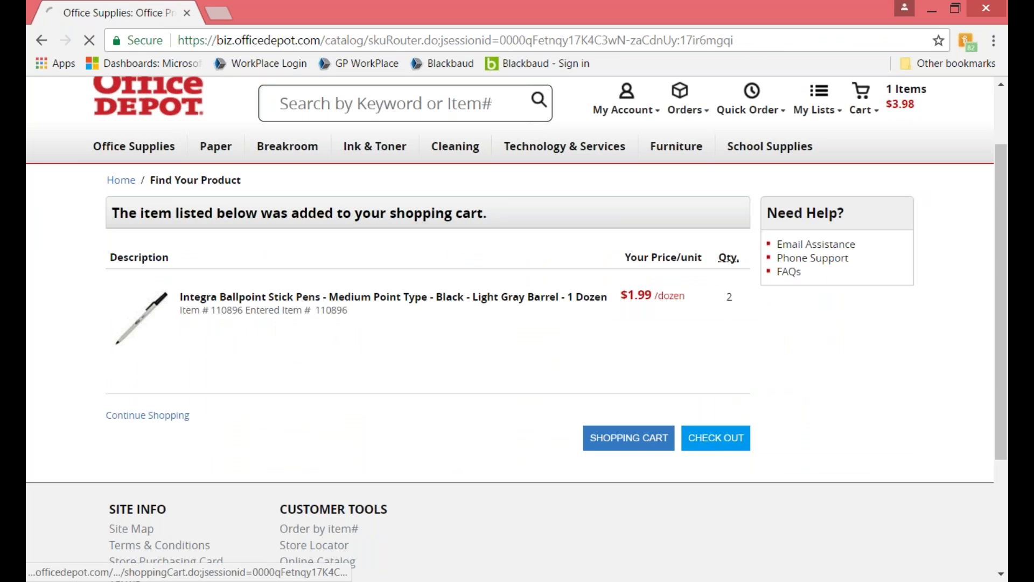
left_click(715, 437)
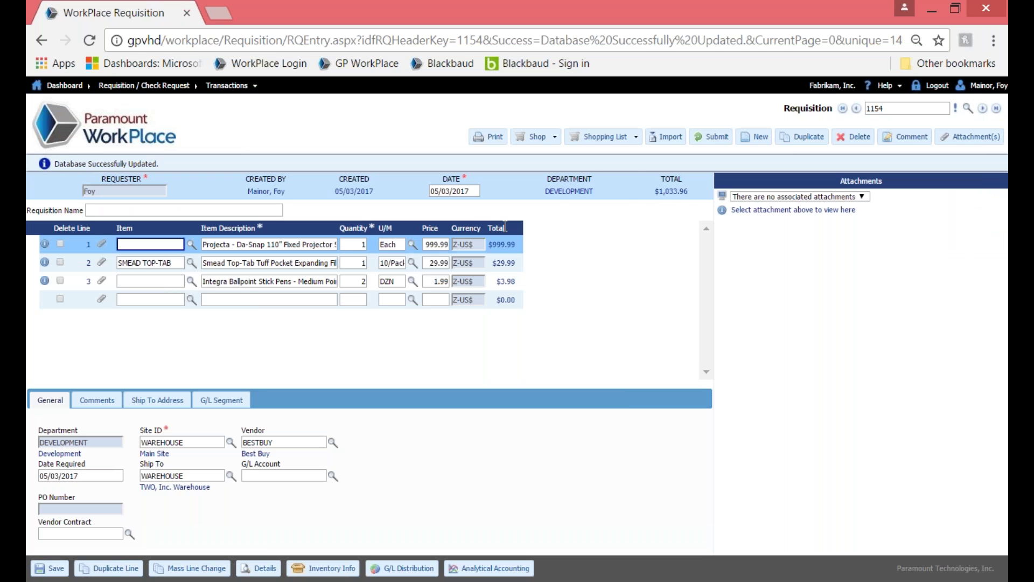
- Load 1 Keyboard from the Computer shopping list into the requisition and save the requisition
left_click(637, 137)
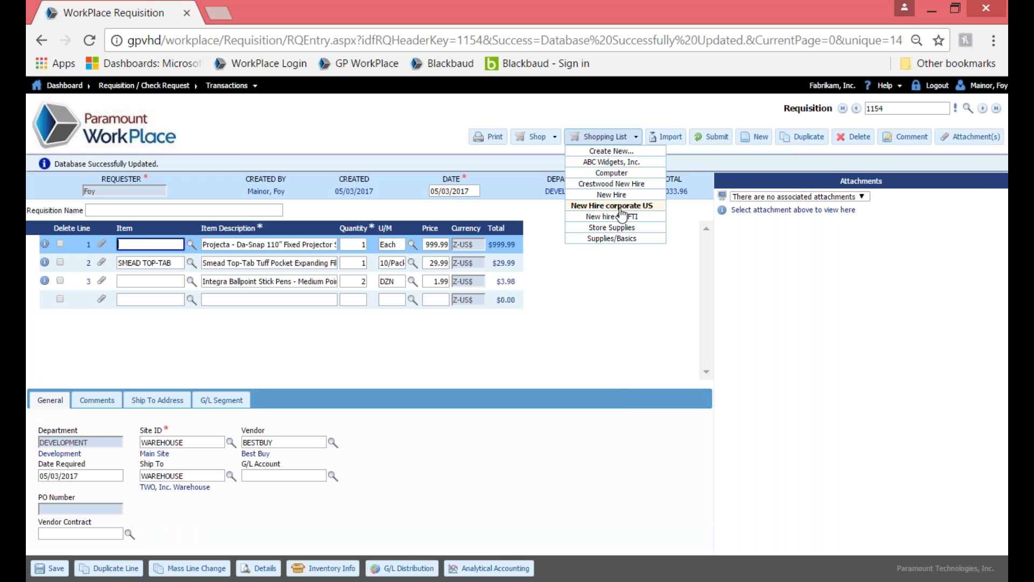
left_click(637, 173)
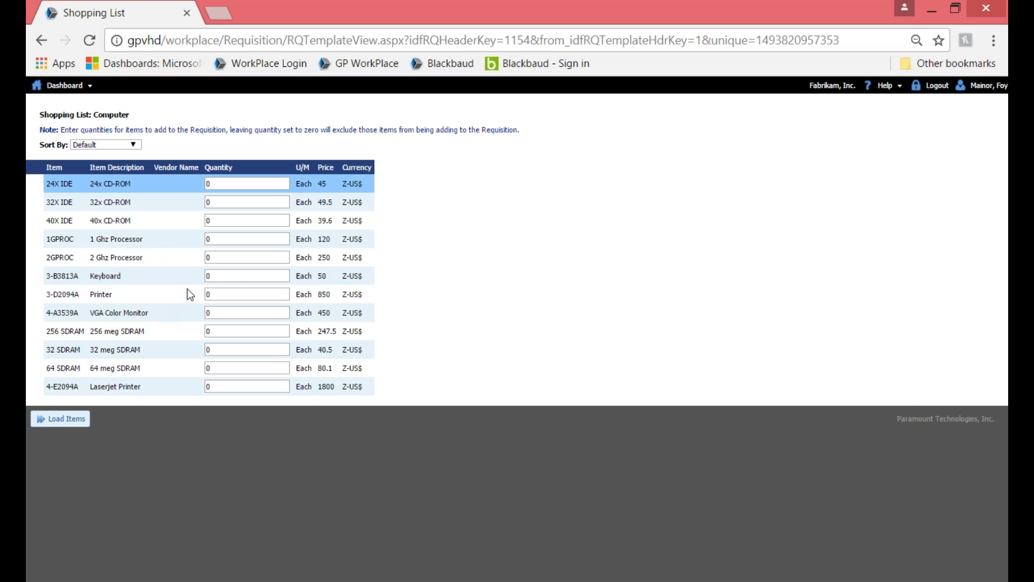
left_click(234, 276)
type("1")
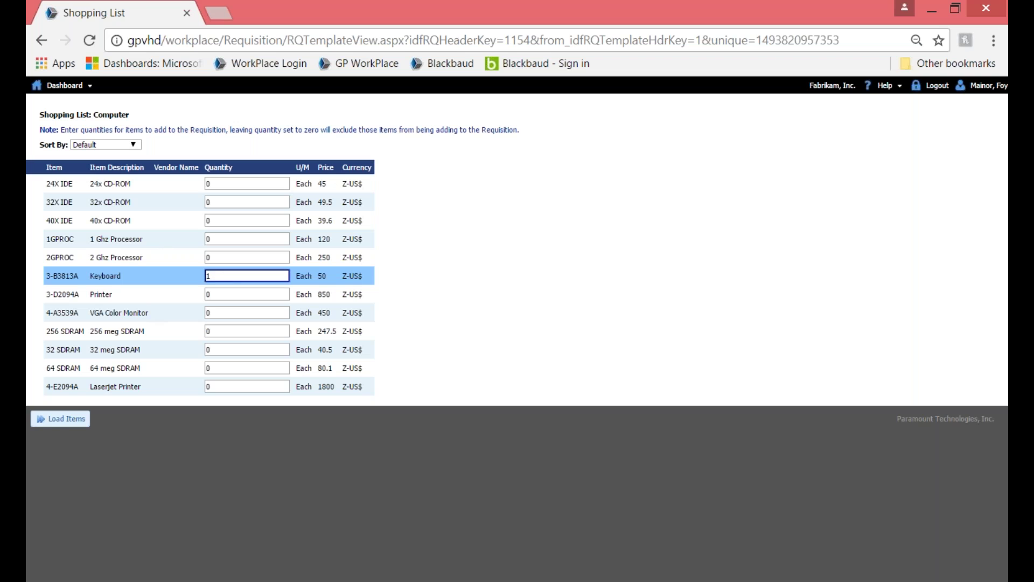
left_click(71, 411)
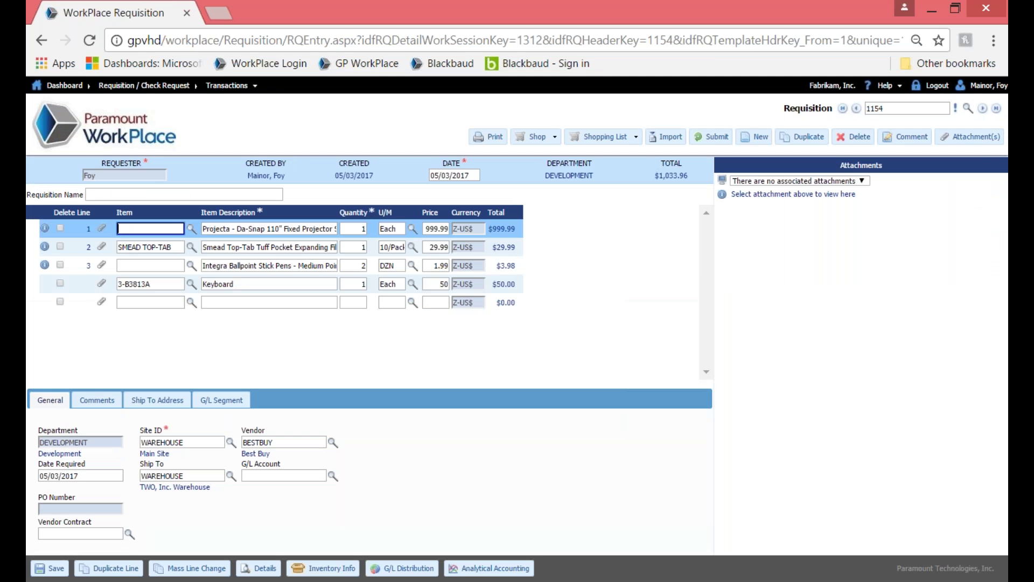
left_click(49, 568)
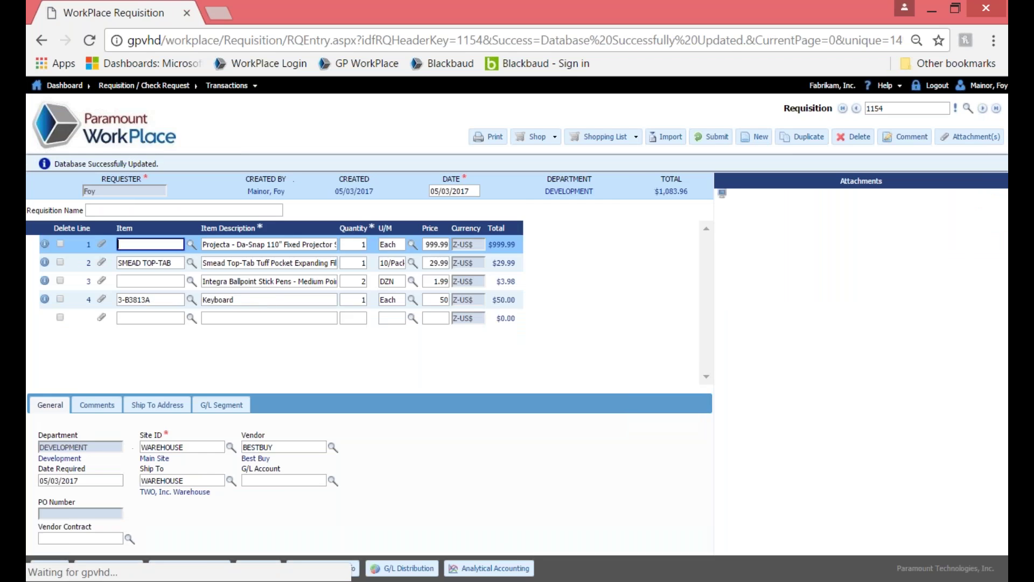
- Add a requisition line for ACCS-CRD-12WH, Phone Cord - 12' White, by looking up item numbers starting with ACC, with quantity 1
left_click(281, 300)
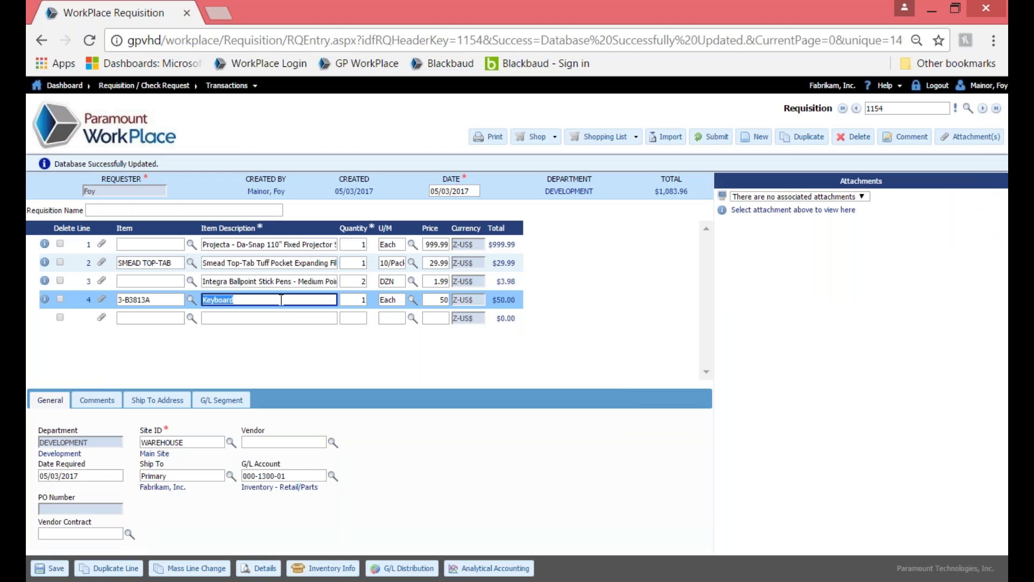
left_click(284, 318)
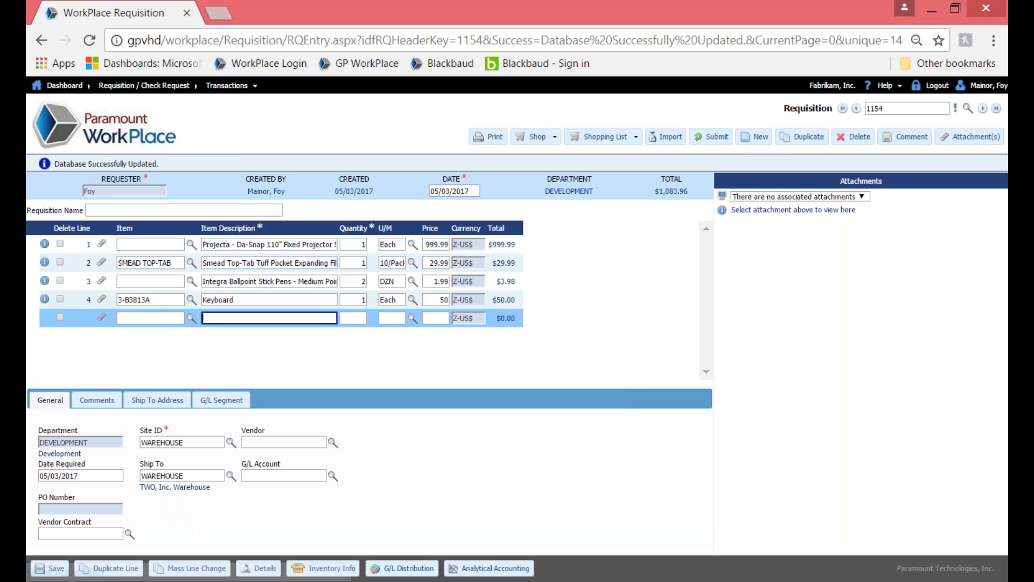
left_click(191, 318)
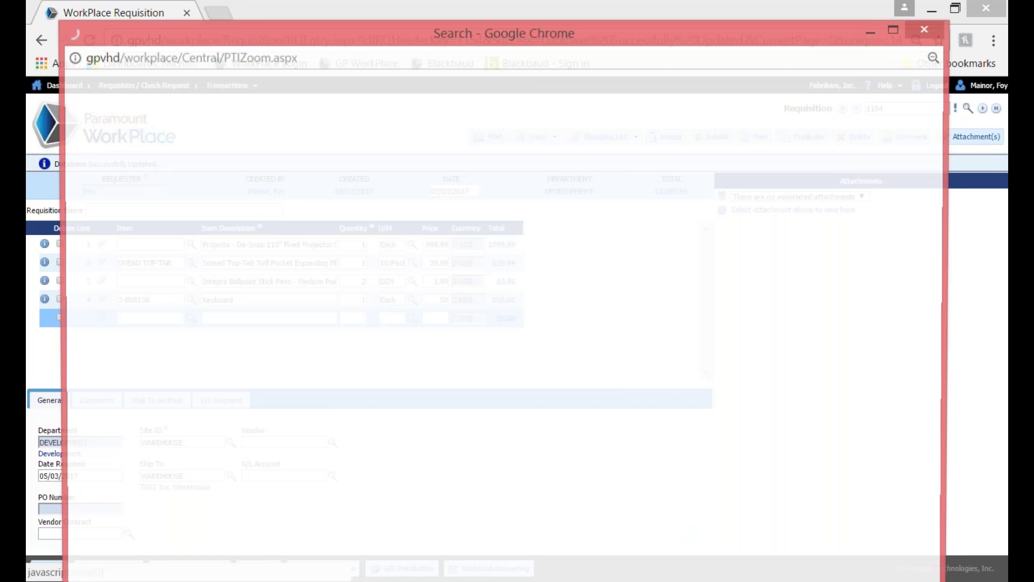
type("ACC")
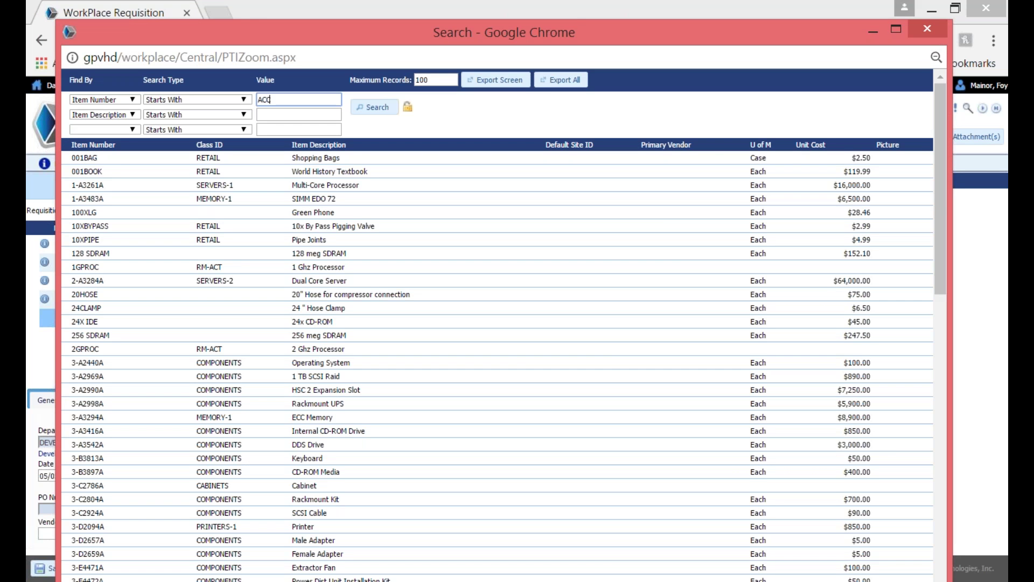
key("Return")
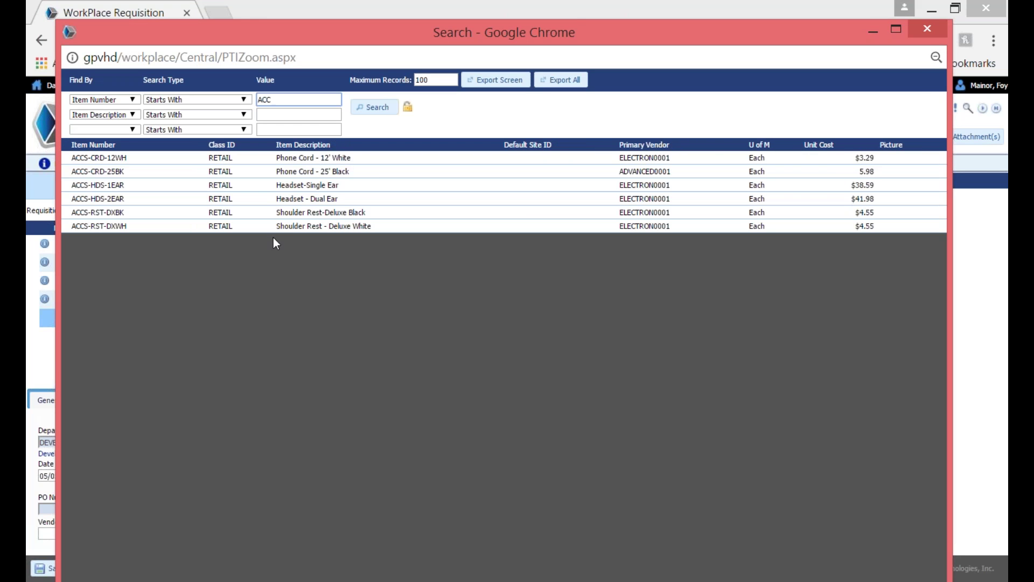
left_click(288, 158)
left_click(350, 322)
type("1")
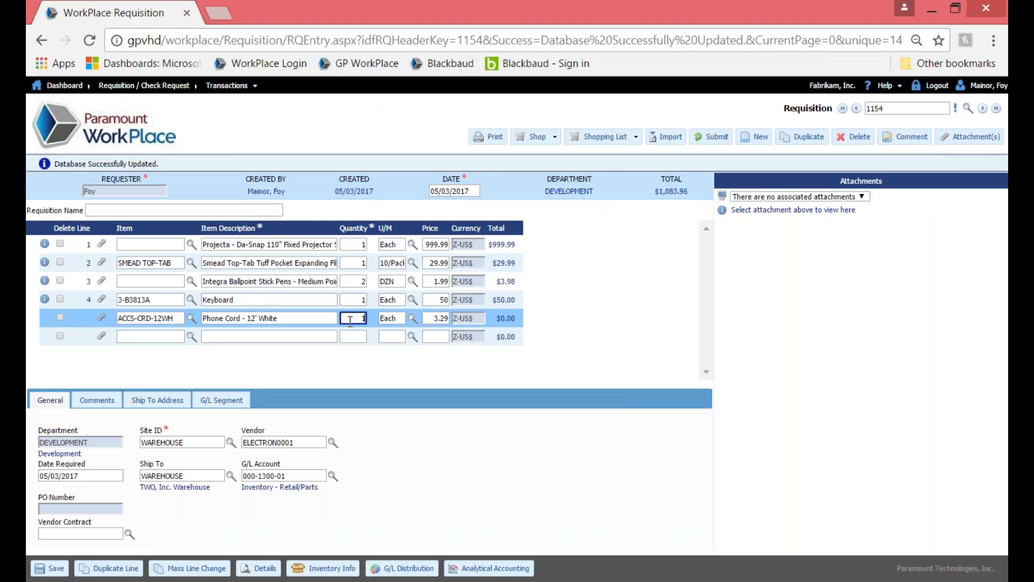
left_click(334, 353)
- Add a non-catalogue requisition line for Cleaning Services with quantity 1, unit of measure Each and price 25.00
left_click(247, 334)
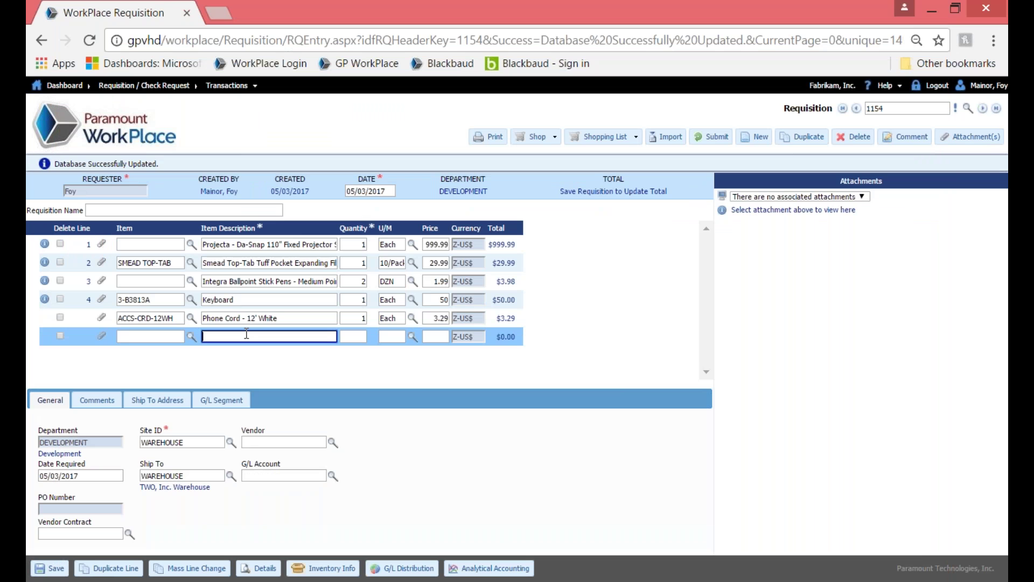
type("Cleaning Services")
left_click(345, 339)
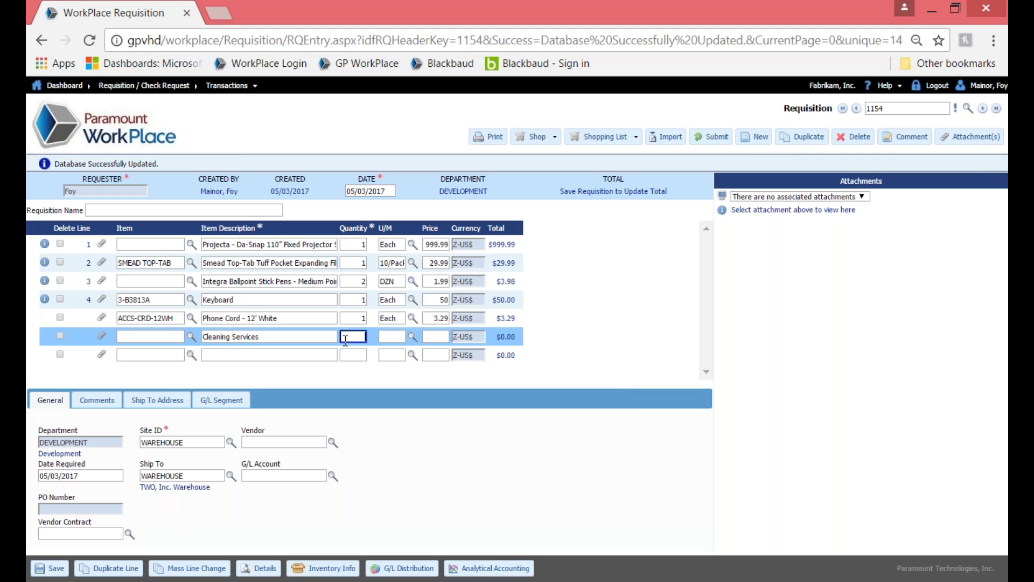
type("1")
left_click(392, 337)
type("Each")
key("Tab")
type("25.00")
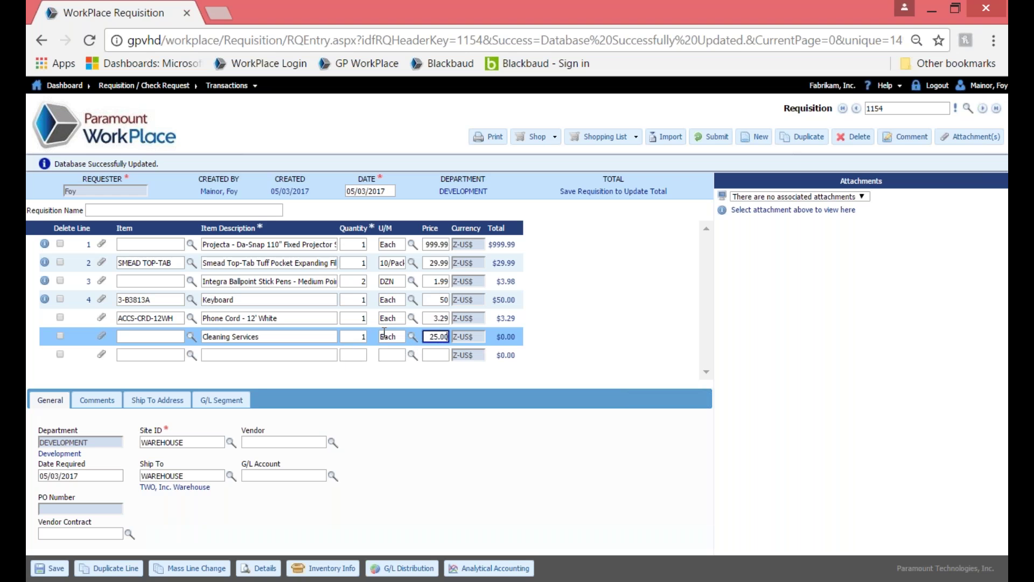
left_click(308, 371)
- Assign G/L account 000-1300-01 (Inventory - Retail/Parts) to the Projecta projector screen line
left_click(257, 245)
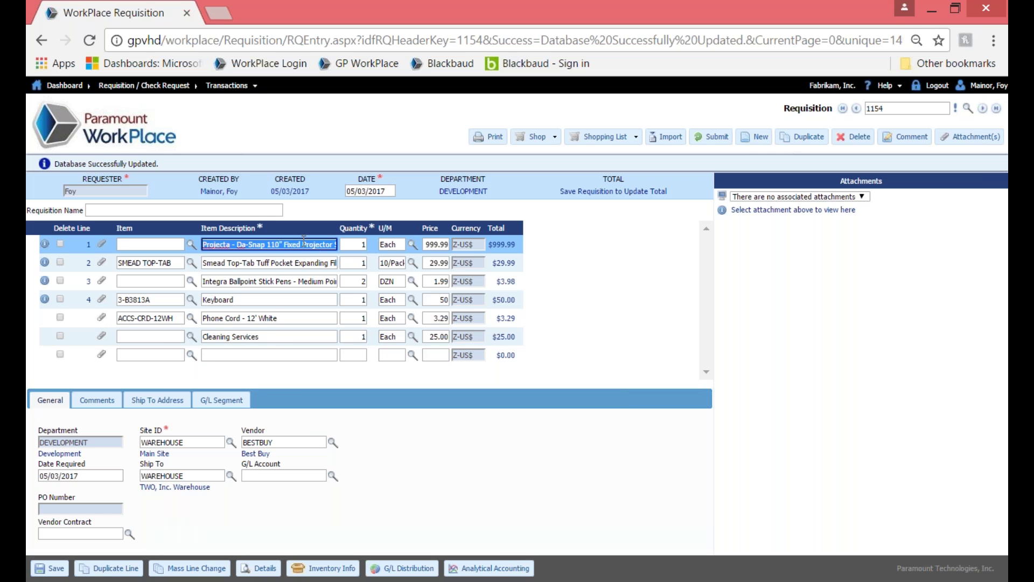
left_click(311, 440)
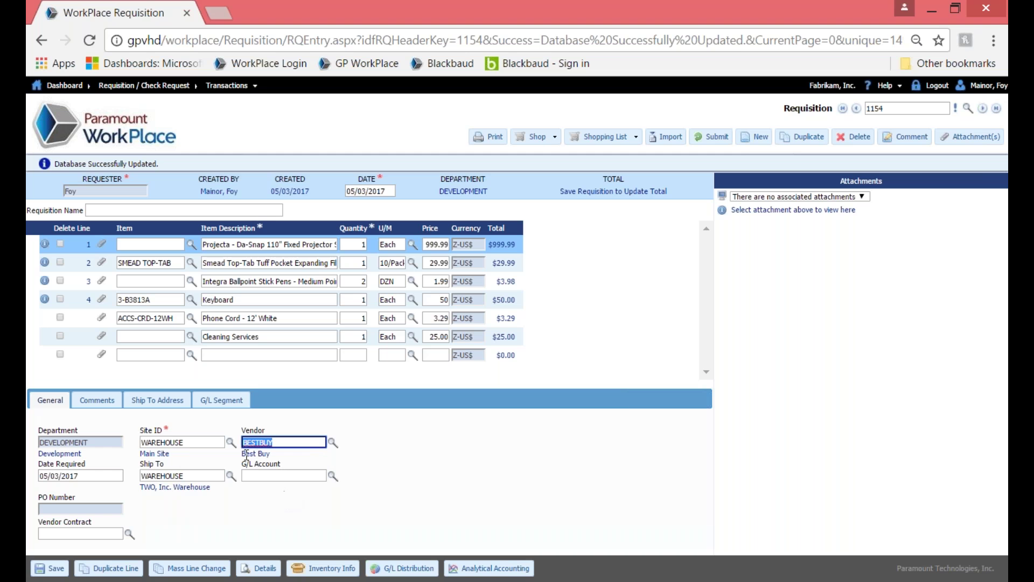
left_click(333, 476)
scroll(208, 277, "down", 3)
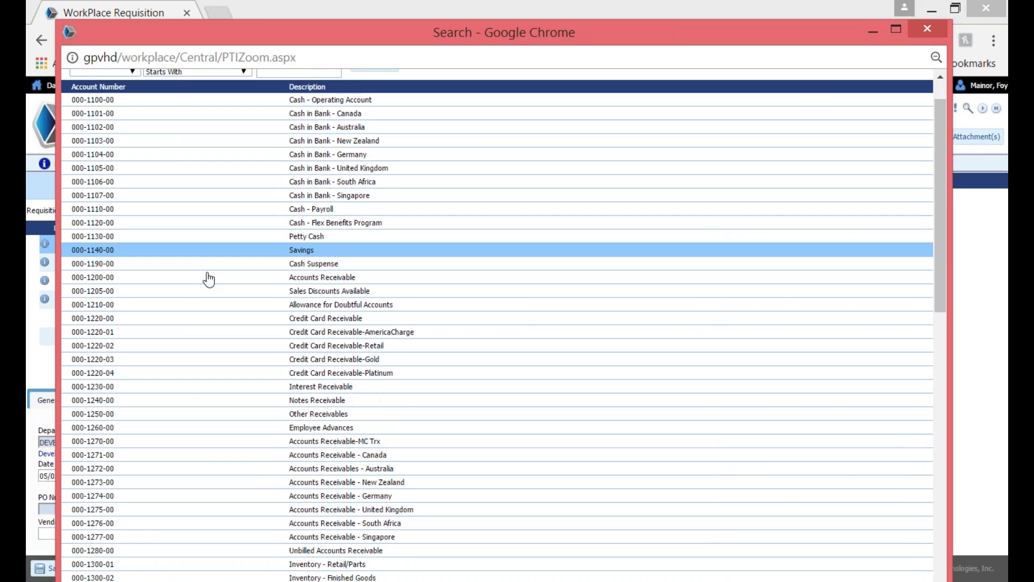
left_click(139, 438)
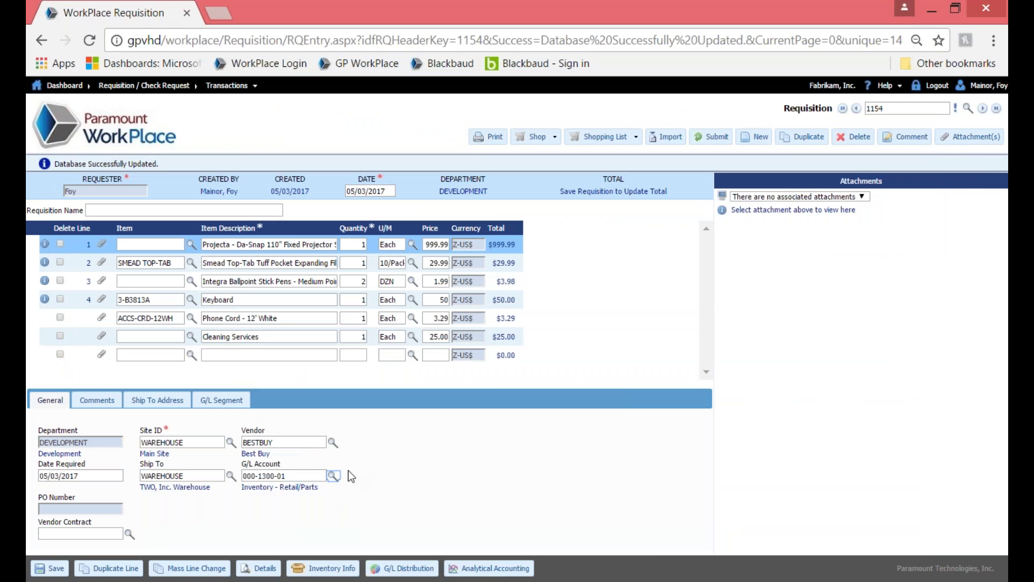
- Review the vendor and G/L account on the Smead expanding file line
left_click(269, 263)
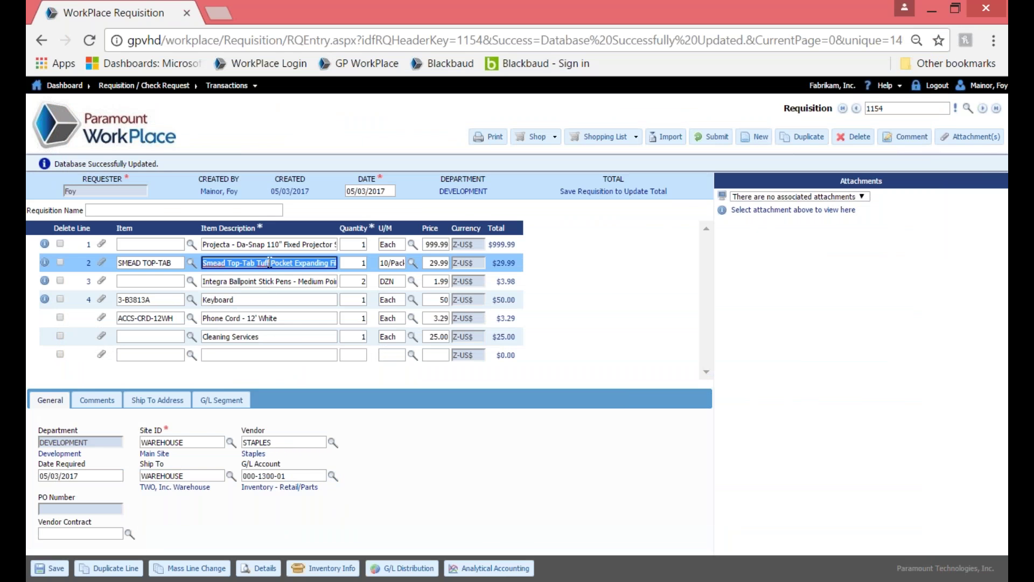
left_click(317, 443)
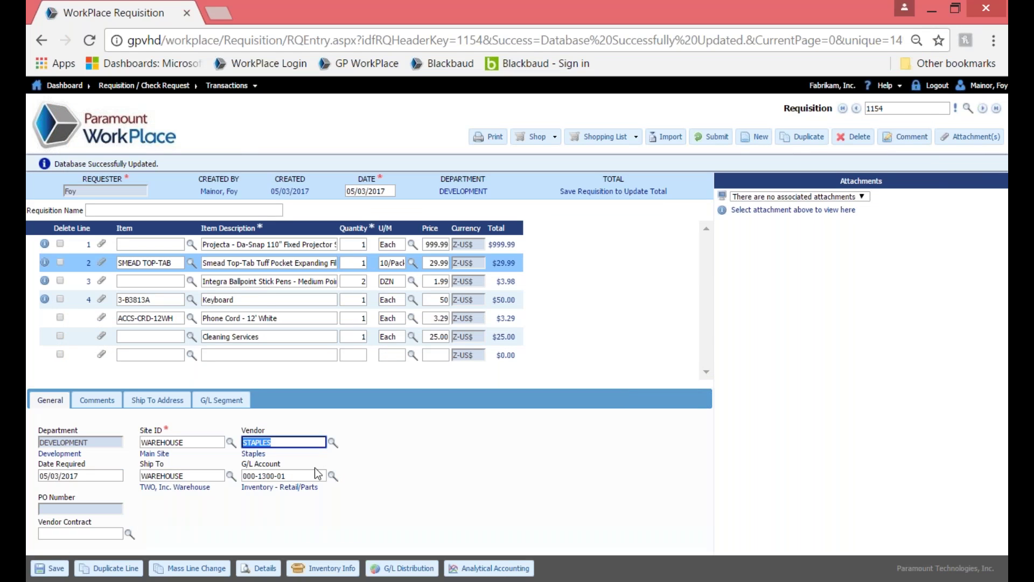
left_click(317, 475)
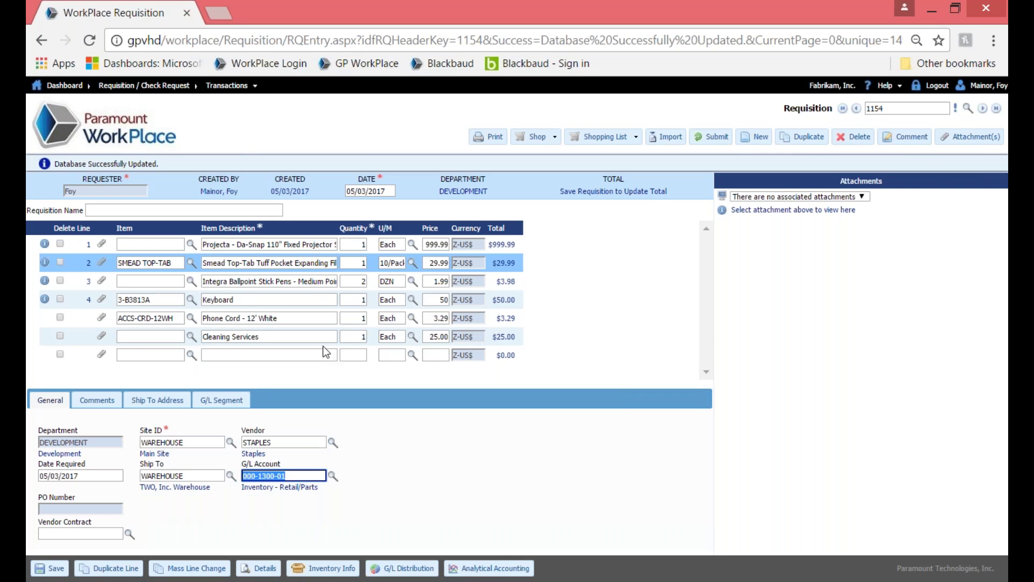
- Assign G/L account 000-1300-01 (Inventory - Retail/Parts) to the Integra ballpoint stick pens line
left_click(296, 281)
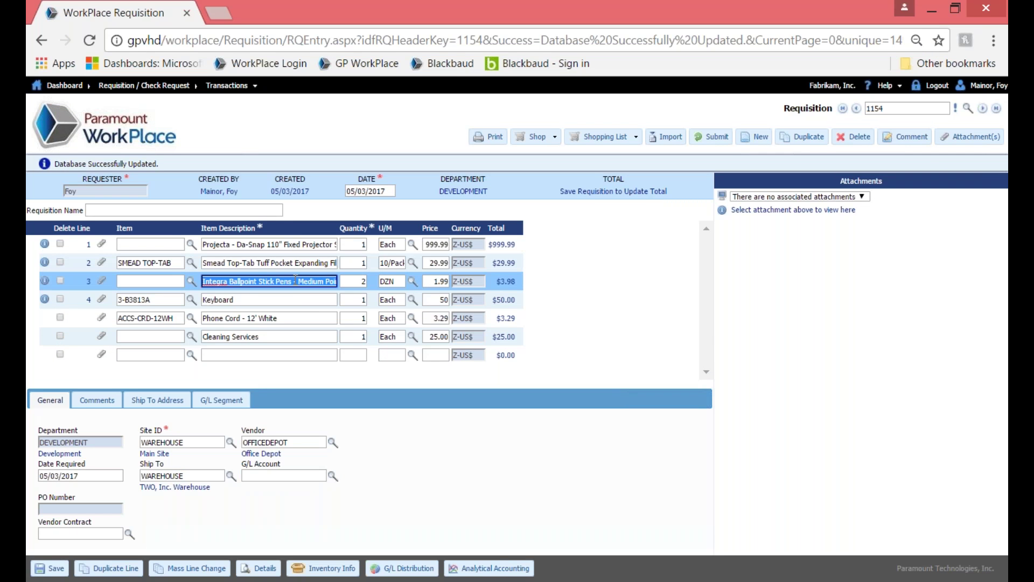
left_click(318, 443)
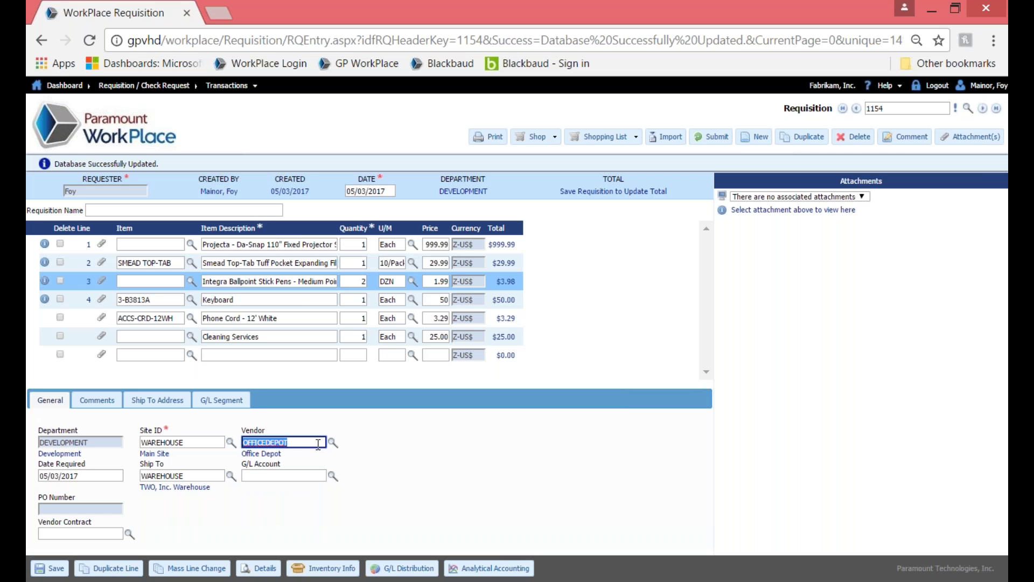
left_click(298, 476)
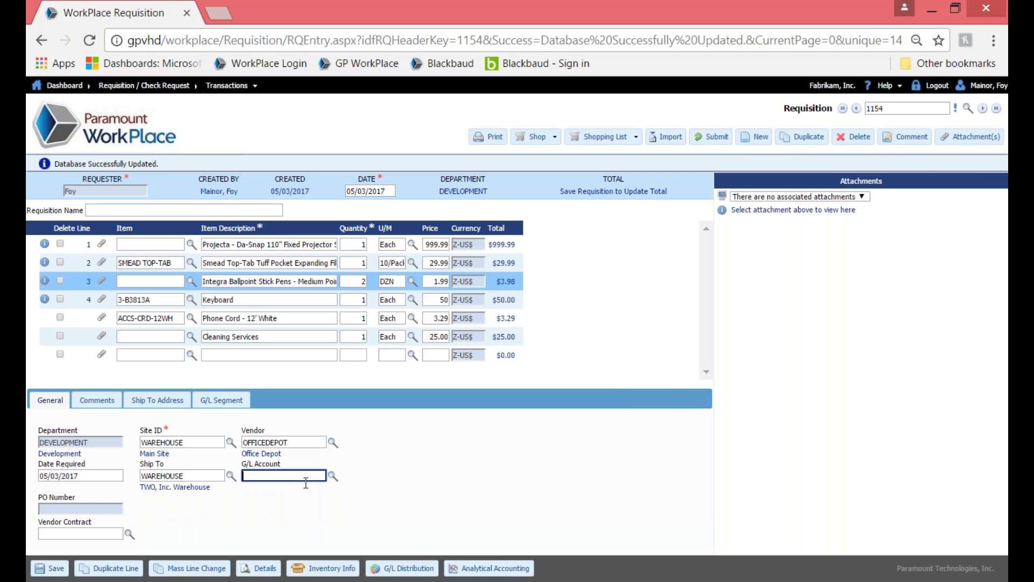
left_click(333, 475)
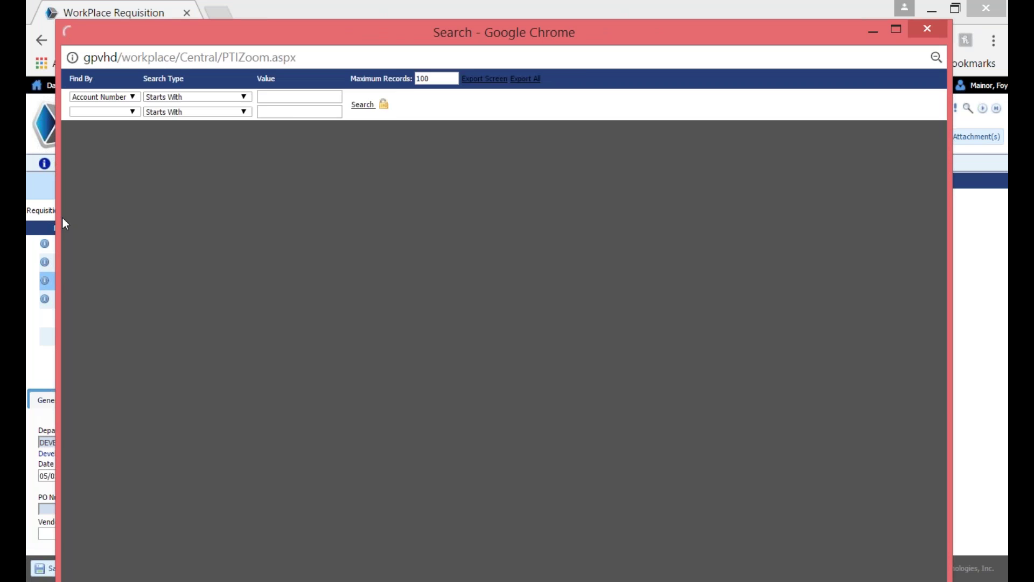
scroll(122, 468, "down", 3)
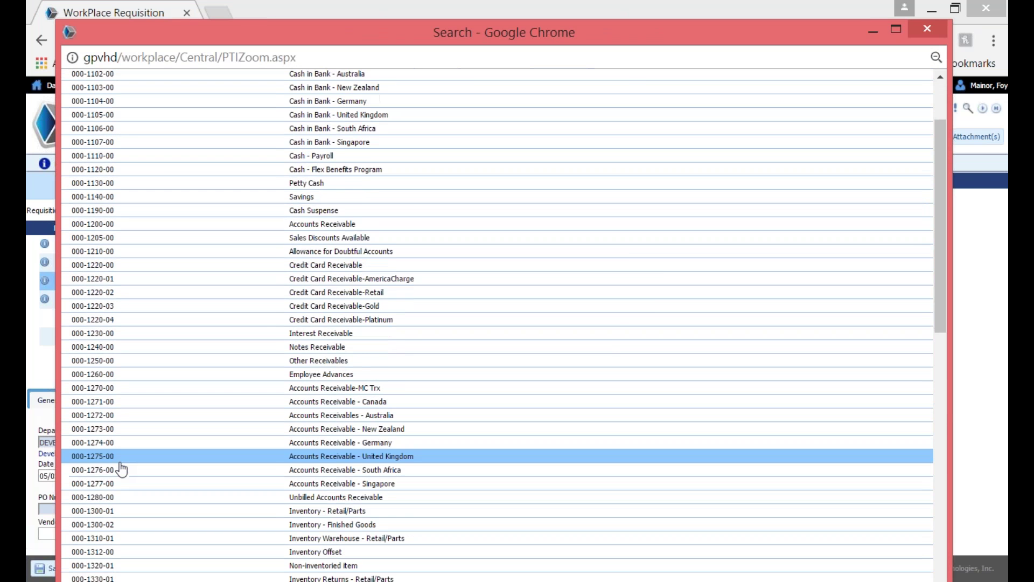
left_click(124, 436)
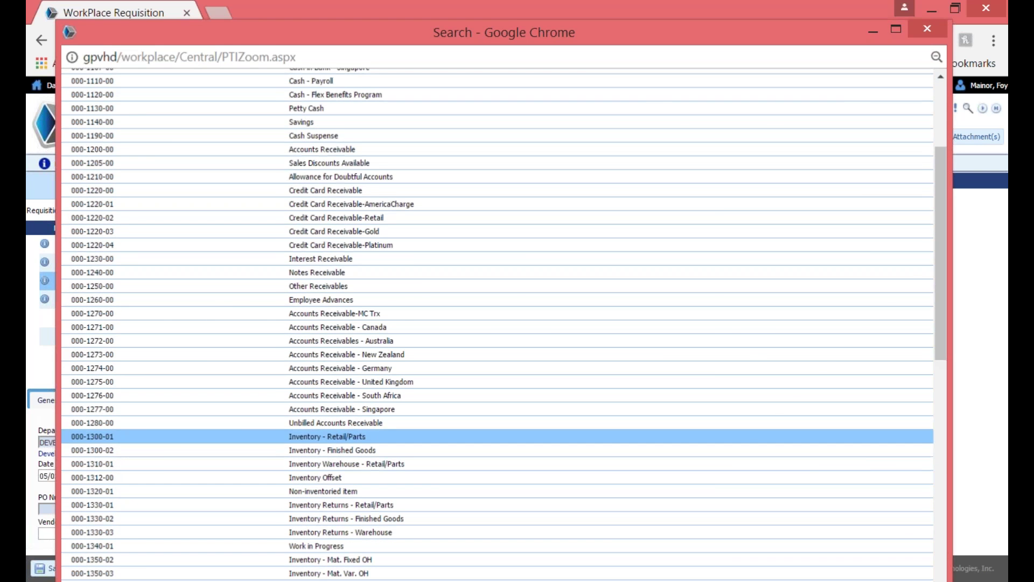
- Look up vendors for the Keyboard line and assign ABCOIL (ABC Oil Supply)
left_click(266, 300)
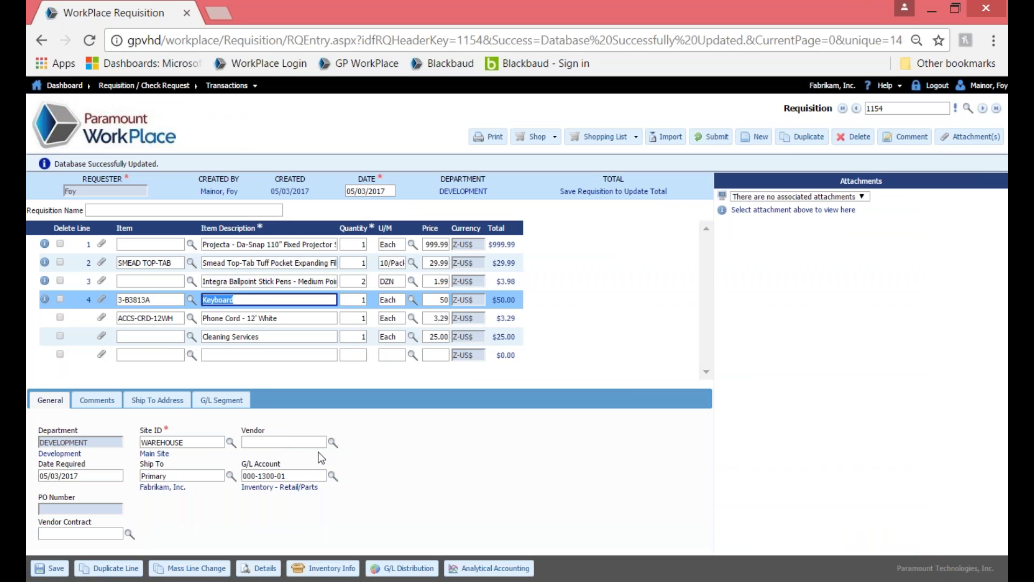
left_click(333, 444)
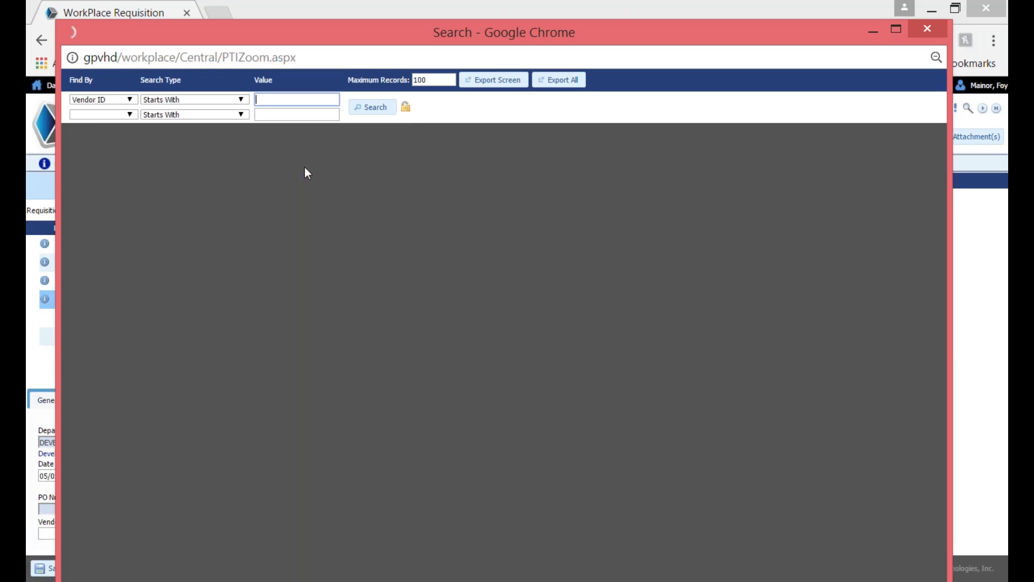
double_click(300, 171)
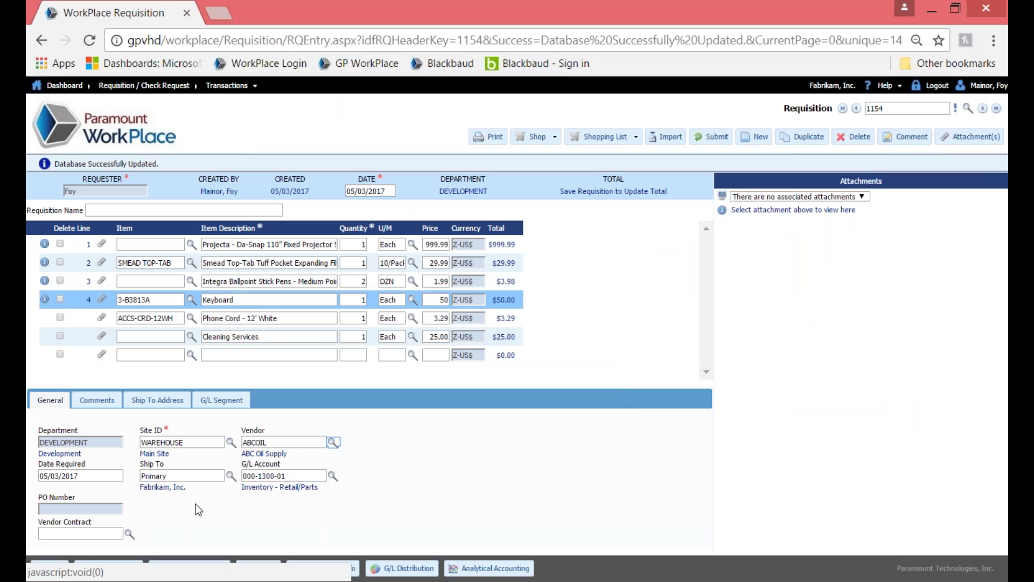
- Review the vendor and G/L account on the Phone Cord - 12' White line
left_click(299, 320)
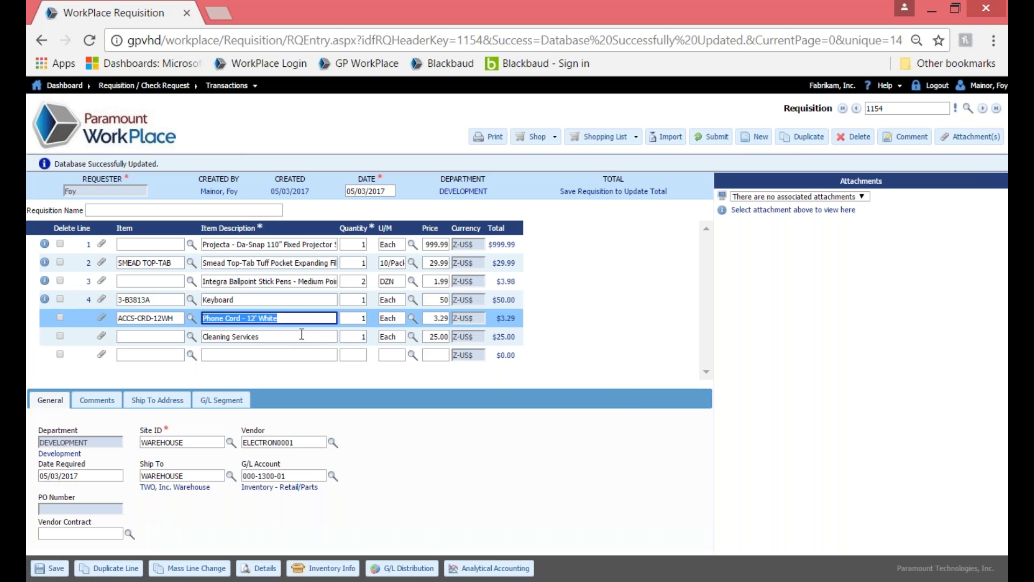
left_click(296, 440)
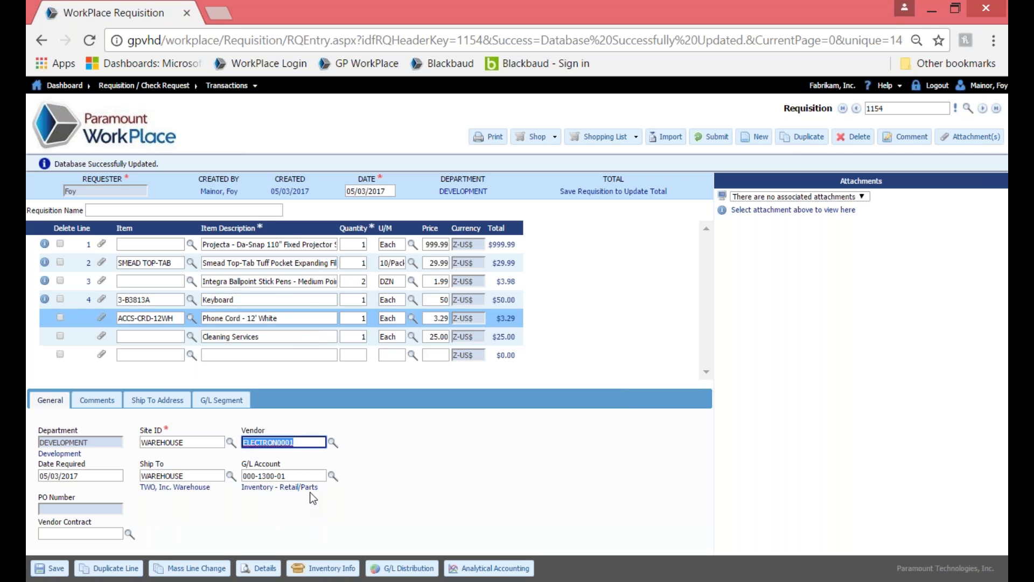
left_click(305, 477)
- Check the Cleaning Services line and save the requisition with its newly added lines
left_click(289, 339)
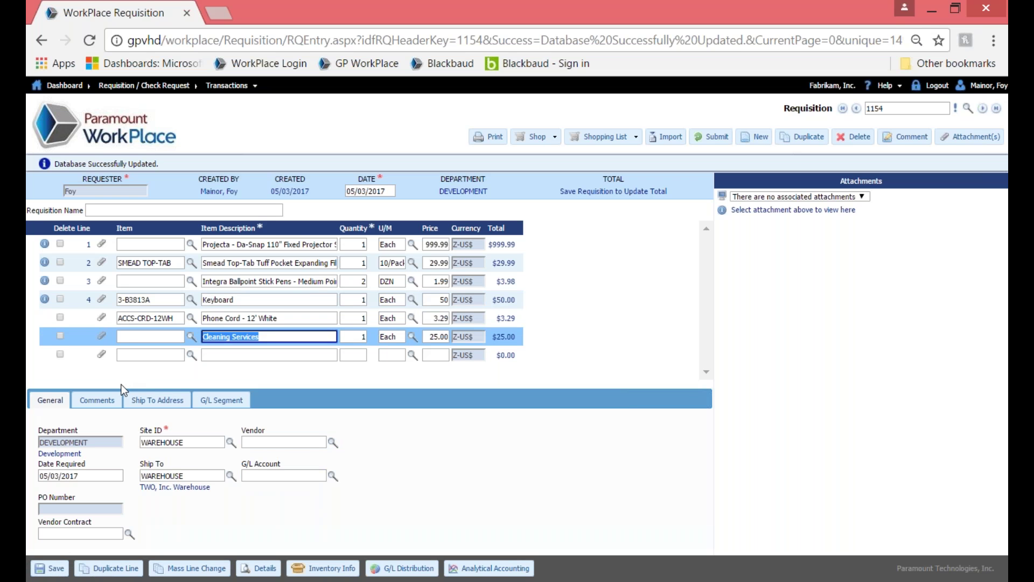
left_click(96, 345)
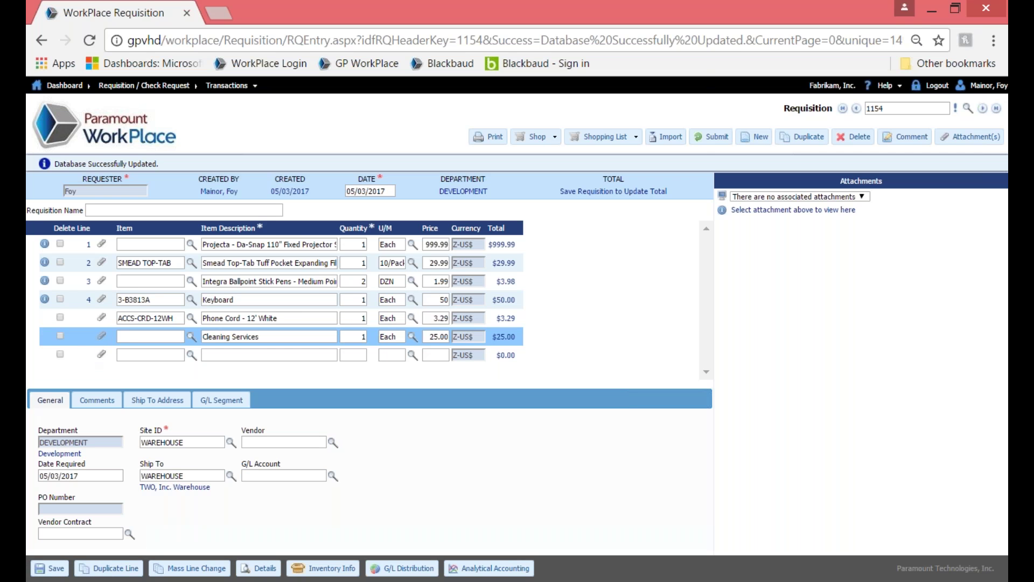
left_click(667, 137)
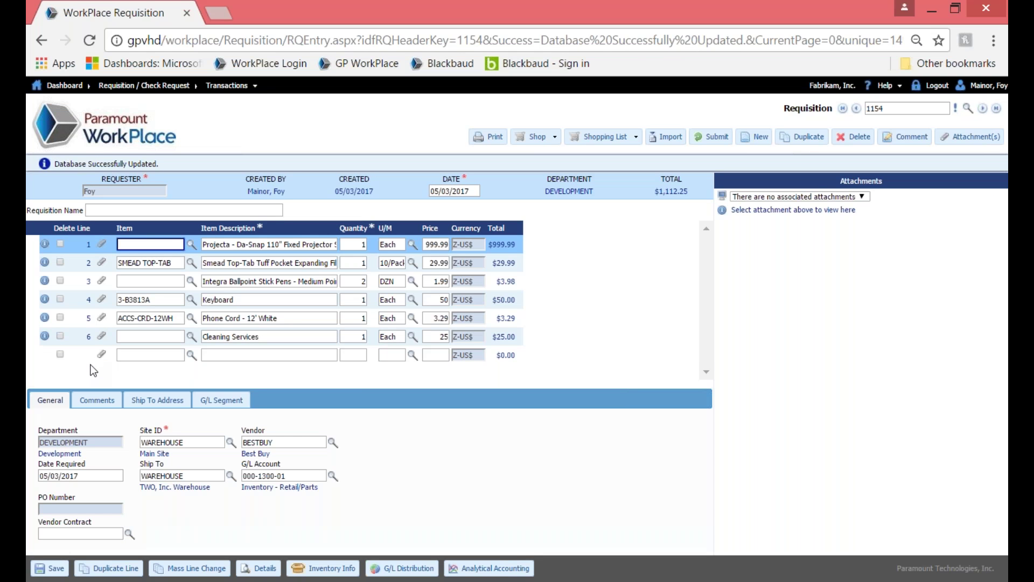
- Attach the file GURDWARA PLANS PAGE 4.pdf to the Cleaning Services line and save the attachment
left_click(101, 340)
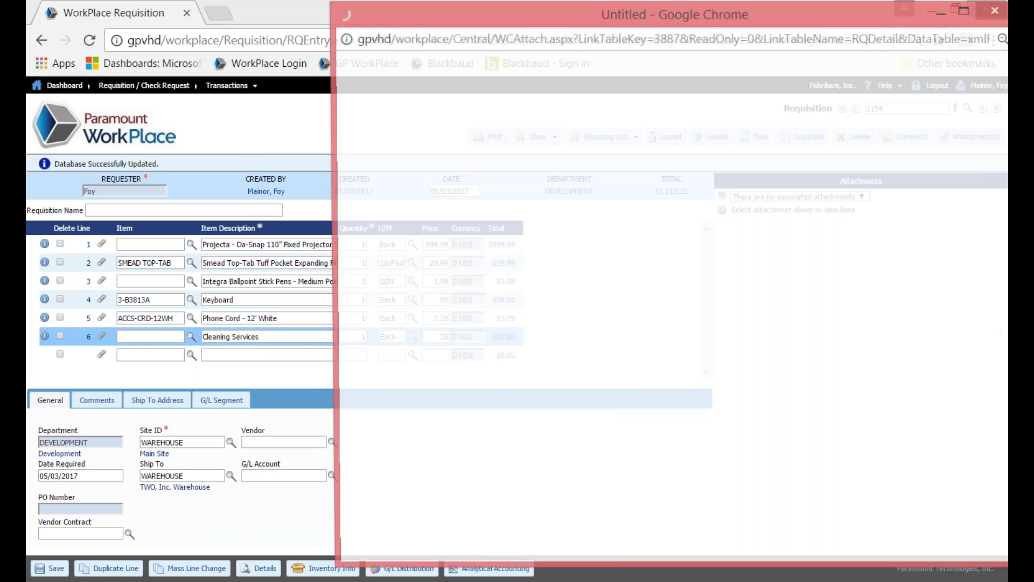
left_click_drag(490, 35, 271, 82)
left_click_drag(361, 56, 393, 30)
left_click(140, 189)
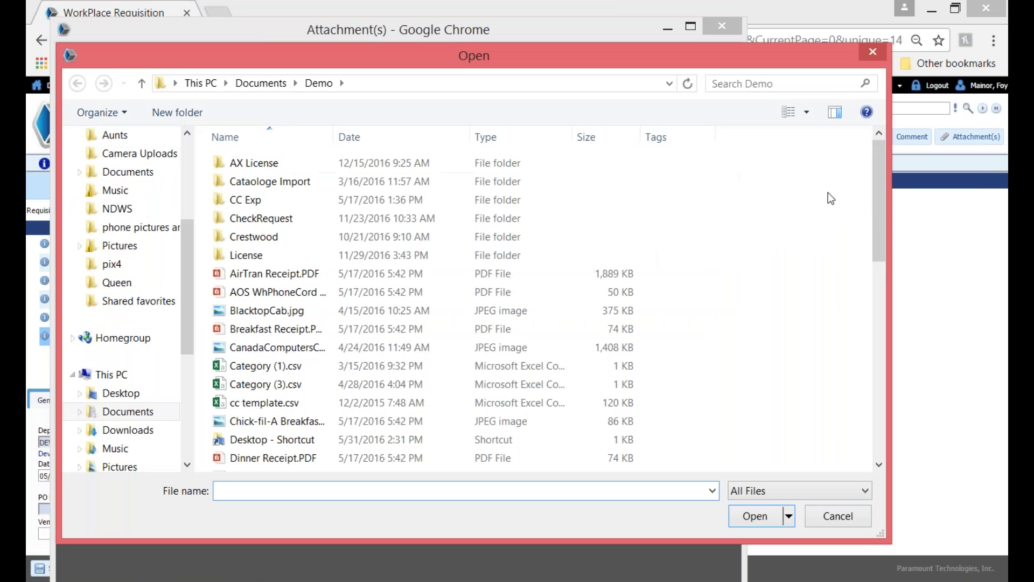
scroll(887, 249, "down", 1)
scroll(887, 249, "down", 3)
left_click(277, 300)
left_click(755, 516)
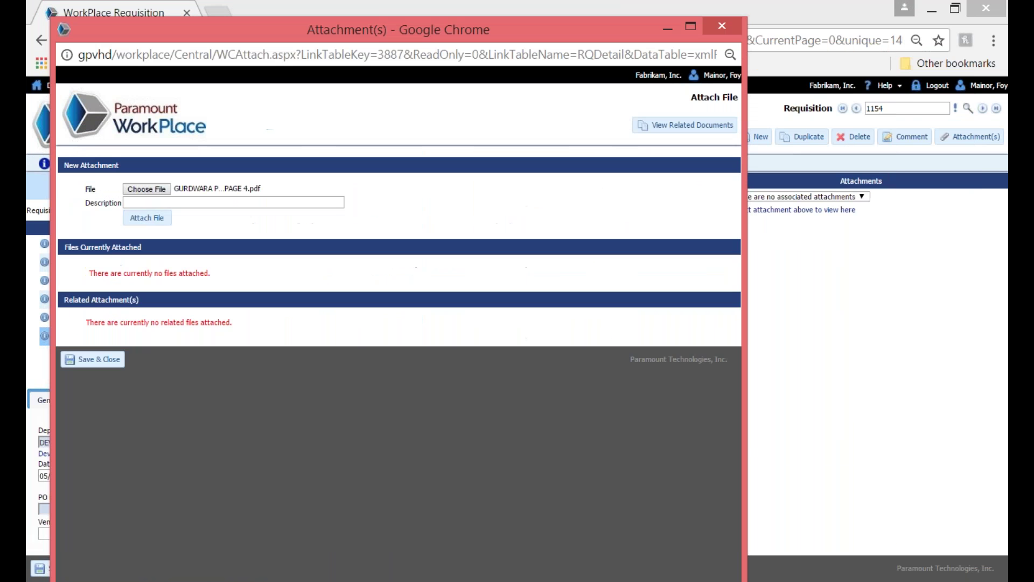
left_click(148, 218)
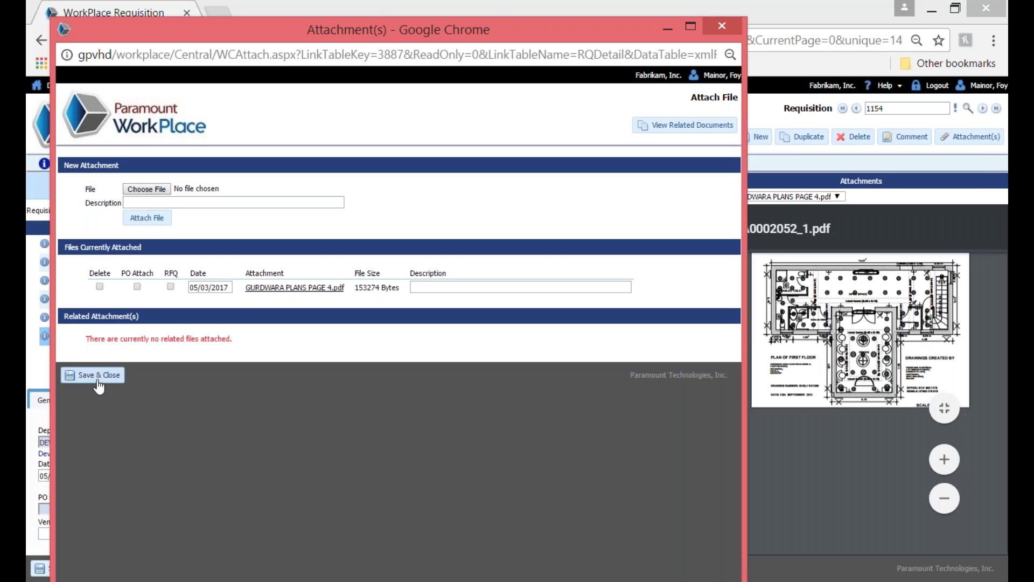
left_click(96, 376)
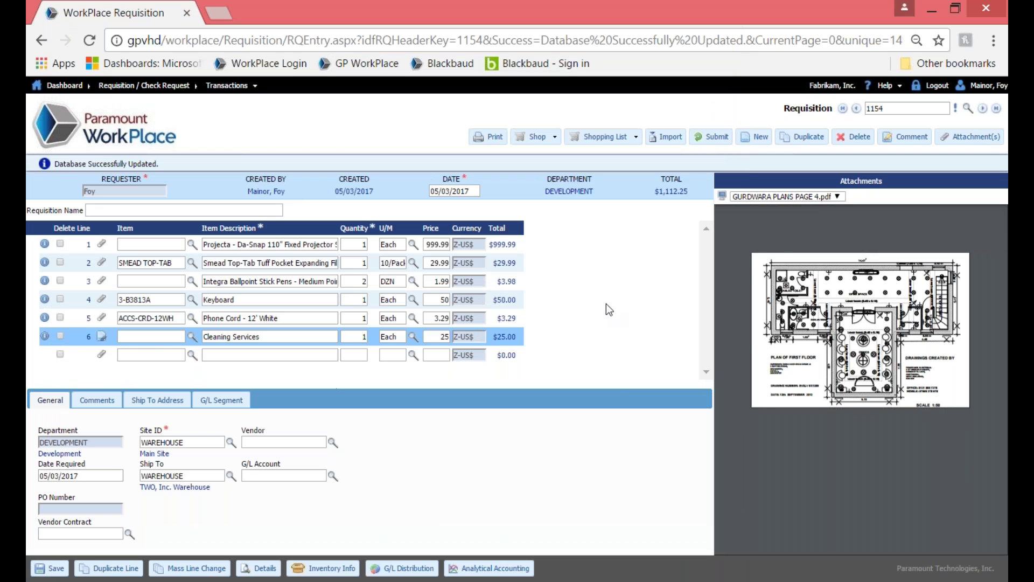
mouse_move(895, 291)
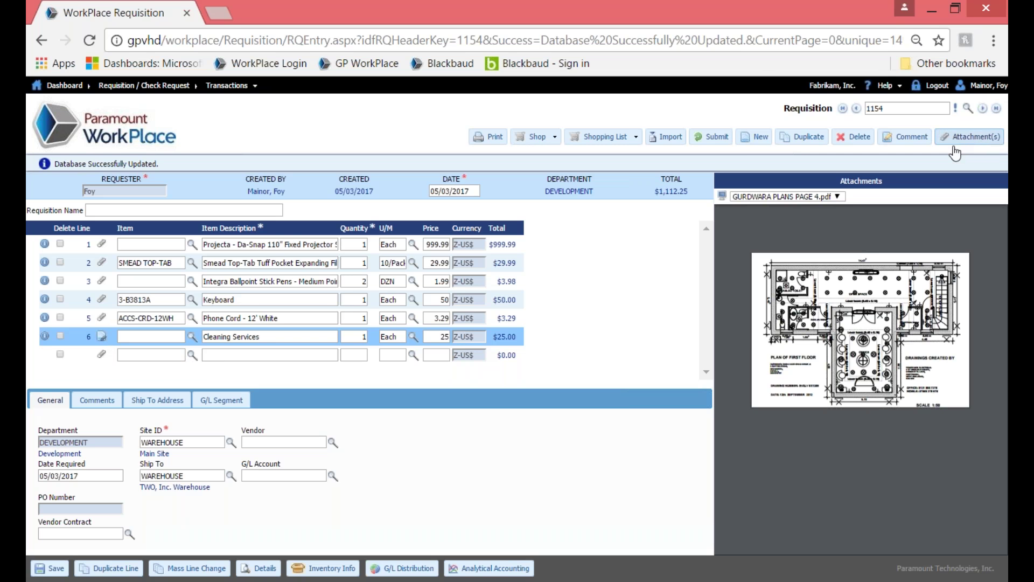
- Add the vendor comment "Need ASAP" and internal comment "New hire would like new tv" to the Projecta projector screen line, and save the requisition
left_click(264, 246)
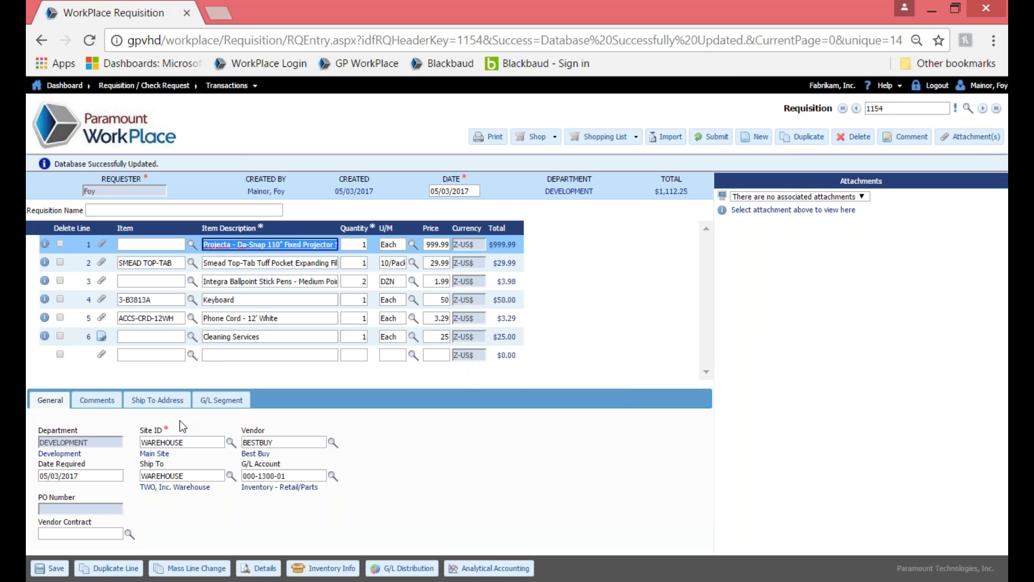
left_click(96, 402)
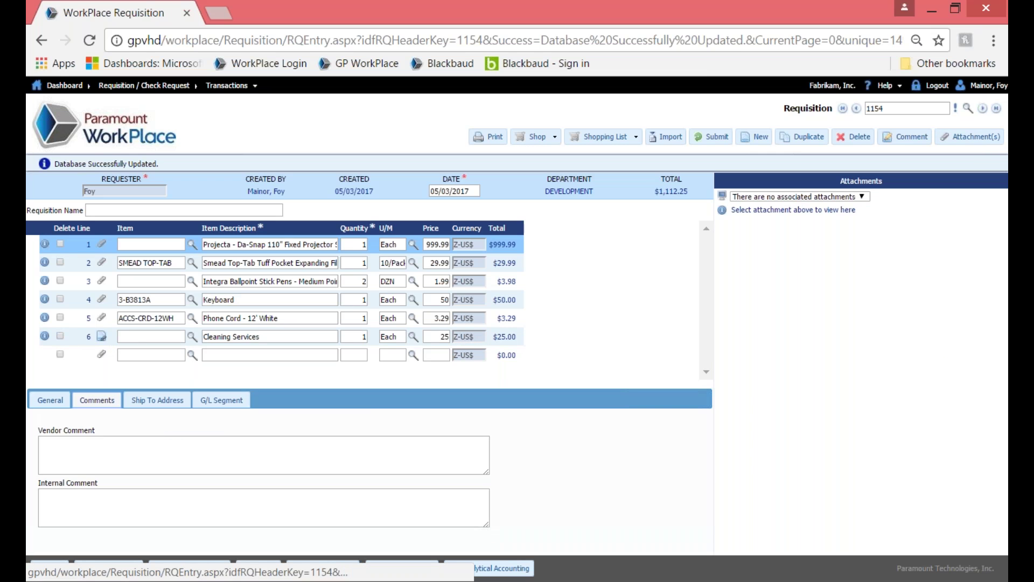
left_click(130, 457)
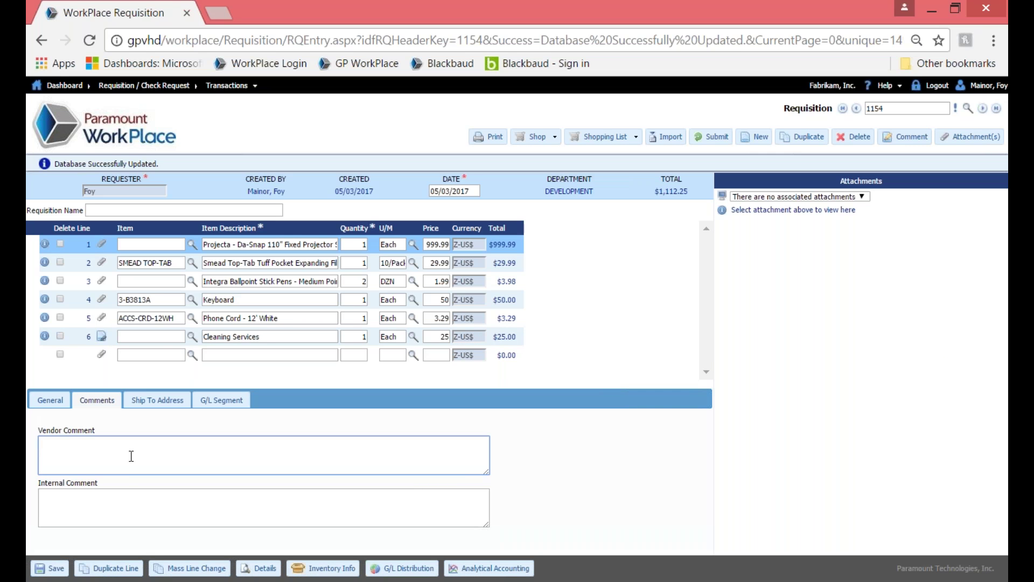
type("Need ASAP")
key("Tab")
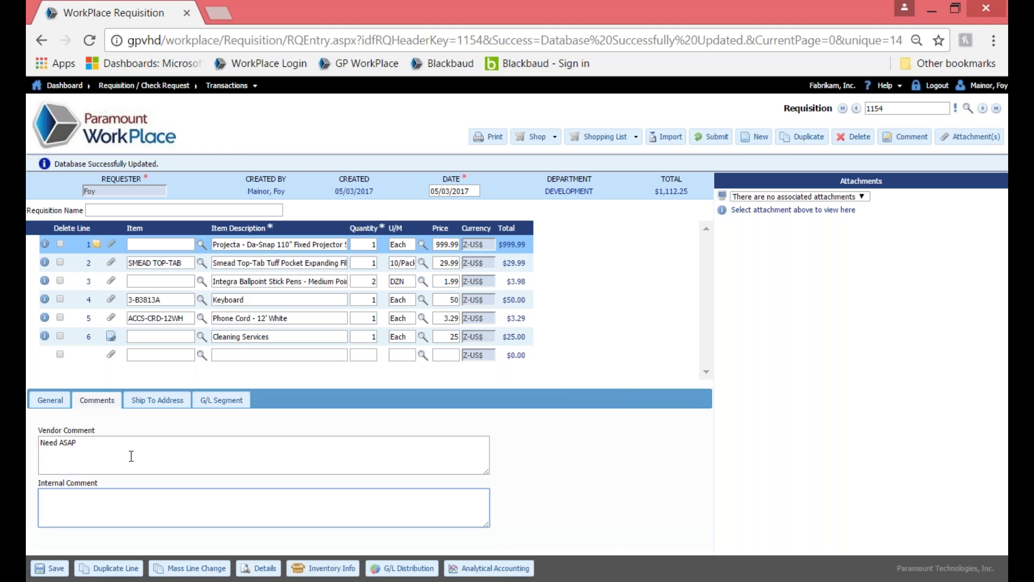
type("New hire would like new tv")
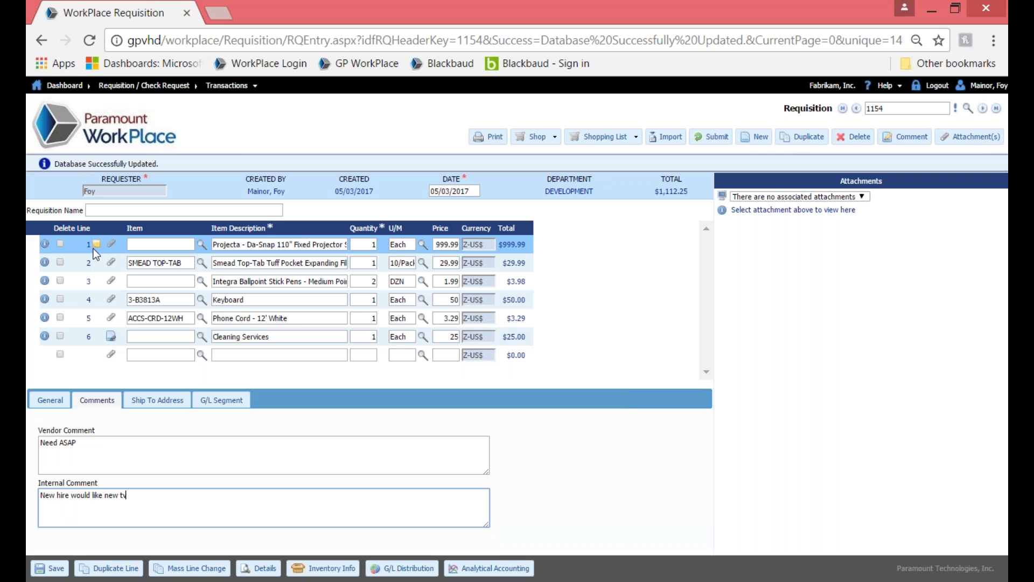
left_click(49, 568)
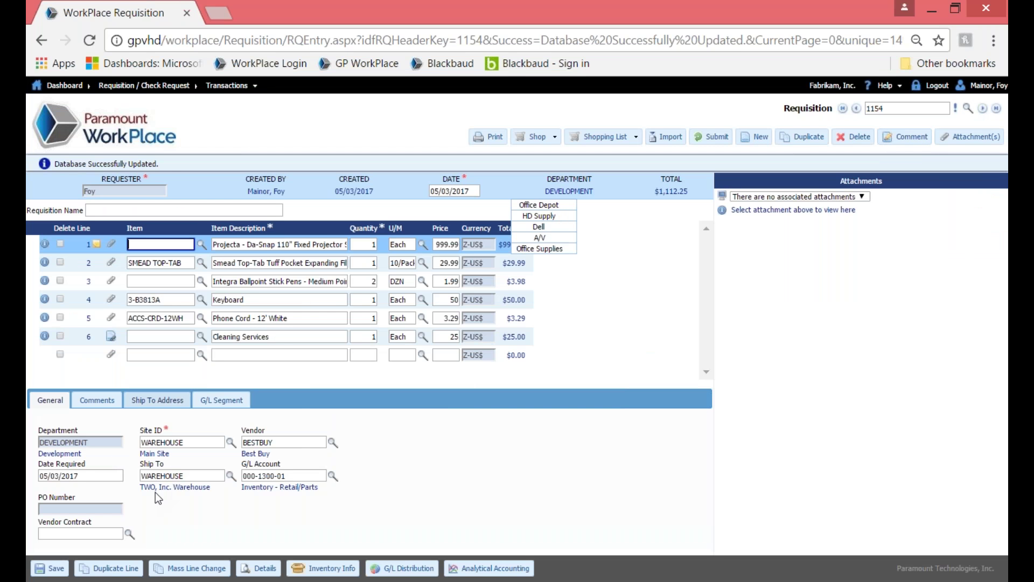
- View the Mass Line Change options and the G/L distribution of the Projecta projector screen line, changing nothing
left_click(192, 568)
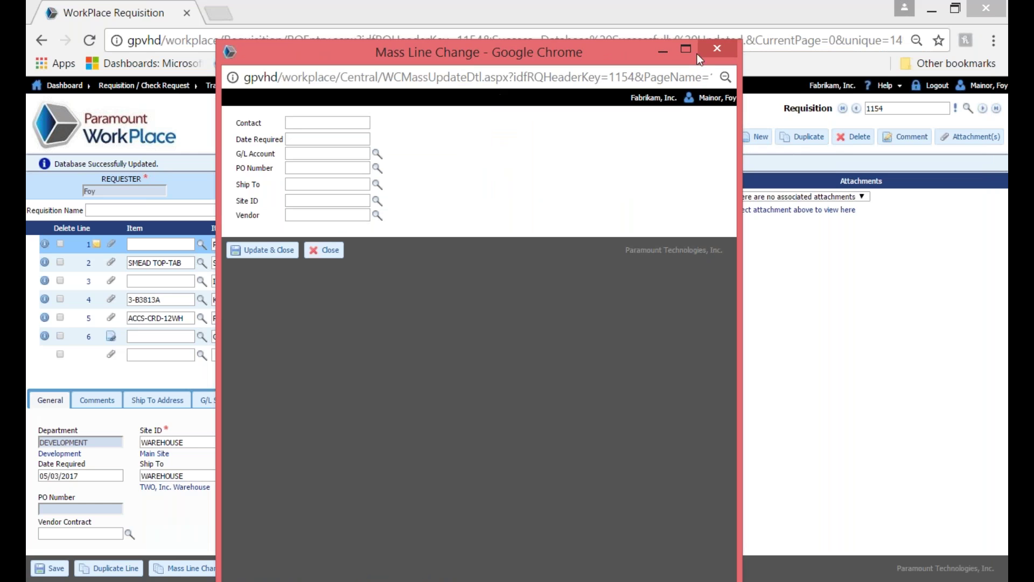
left_click(717, 49)
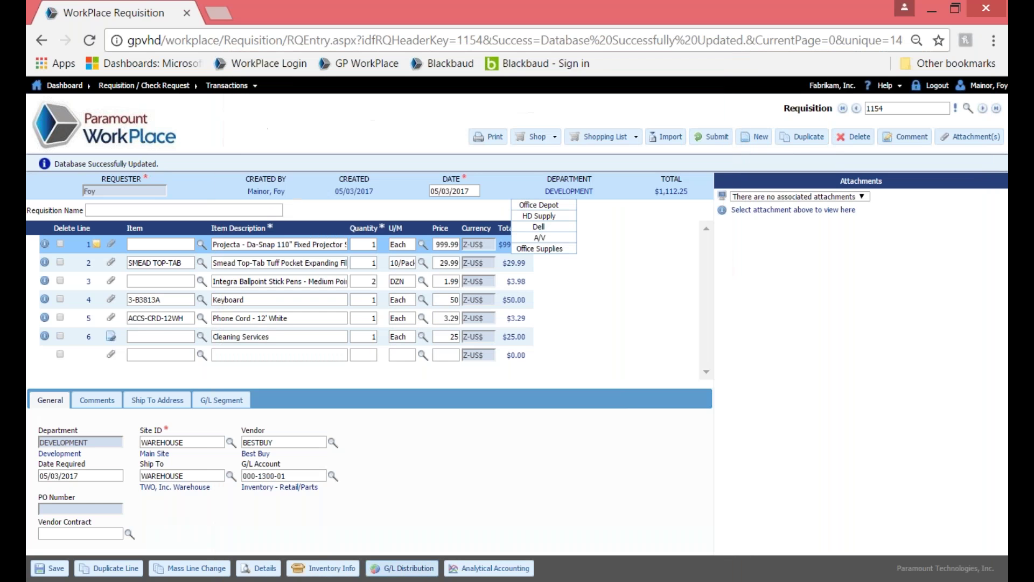
left_click(388, 570)
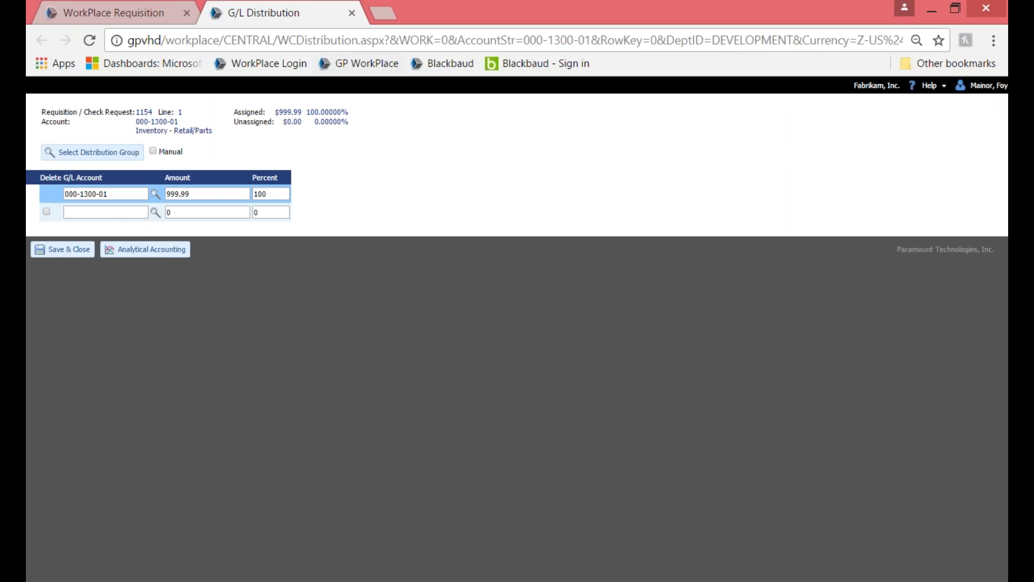
left_click(352, 13)
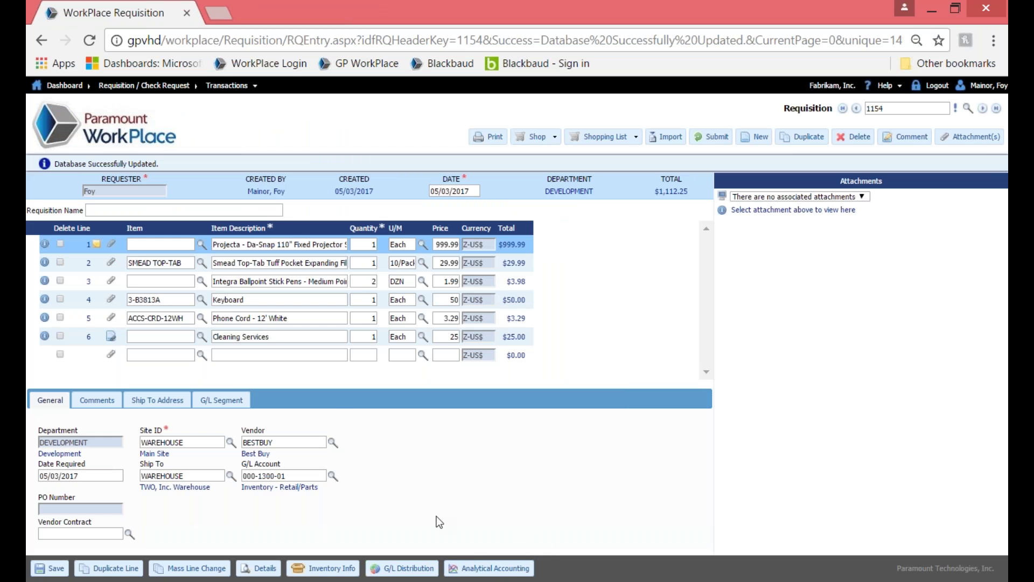
- Name the requisition "New Hire for South Memphis Office"
left_click(204, 210)
type("New Hire for South Mehp")
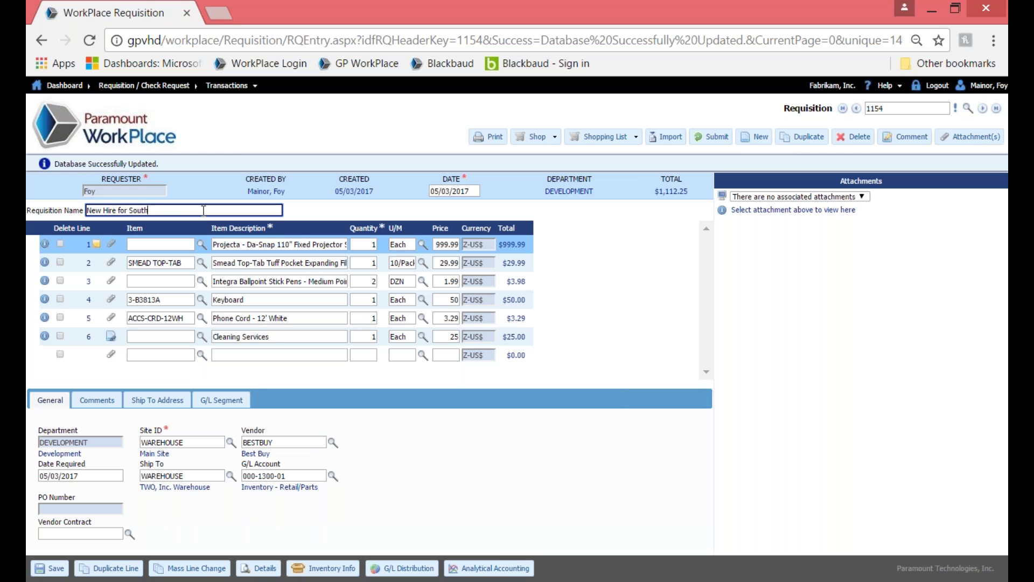
key("BackSpace")
key("BackSpace")
type("mphis Office")
left_click(439, 431)
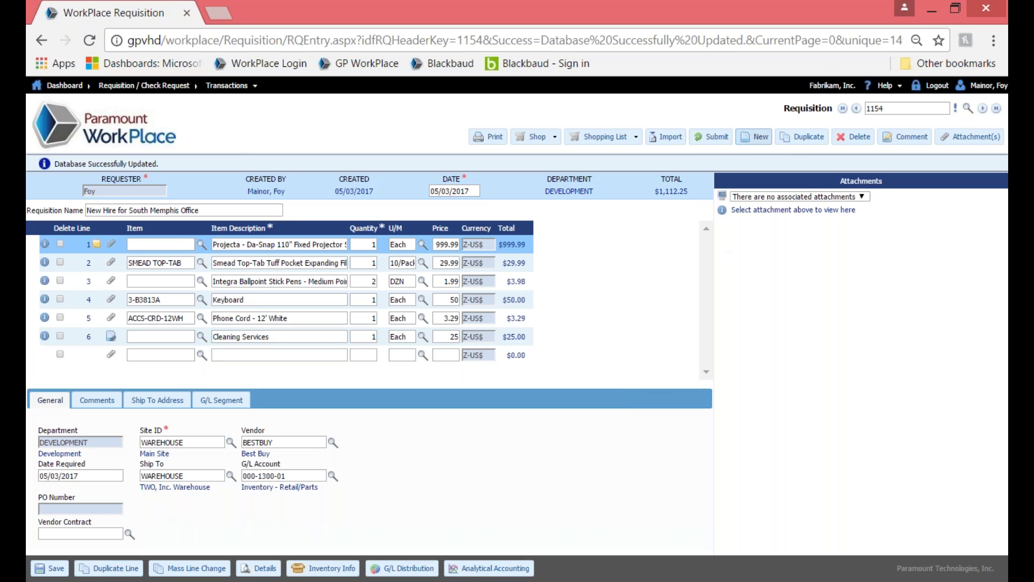
- Submit the requisition for approval and open the line details of the Projecta projector screen line
left_click(712, 138)
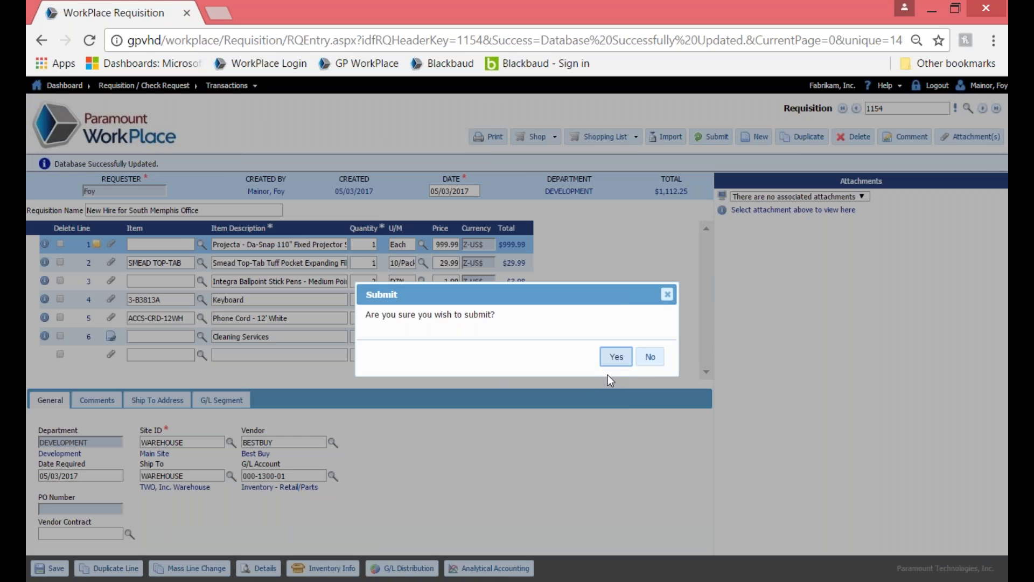
left_click(616, 357)
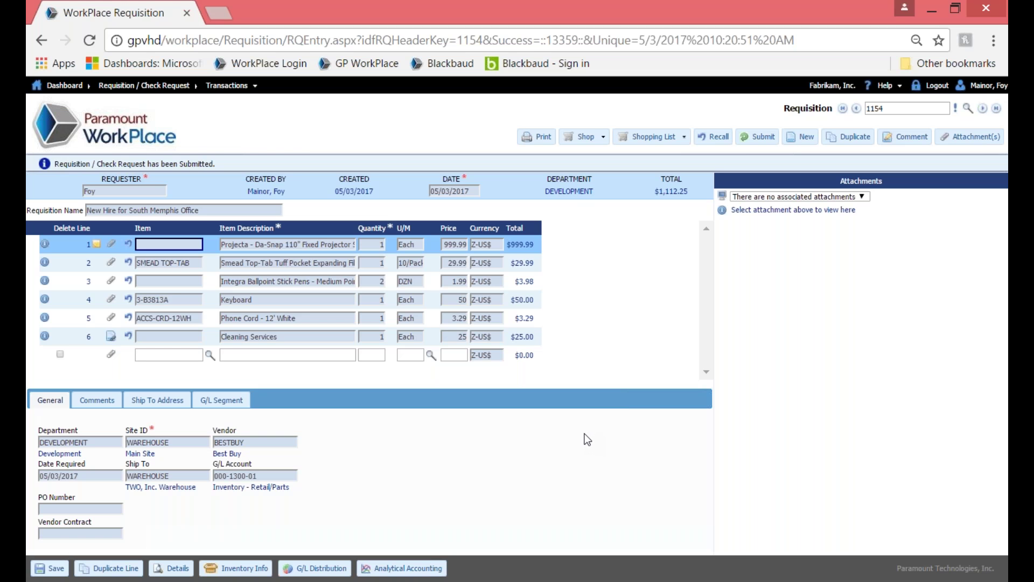
left_click(173, 568)
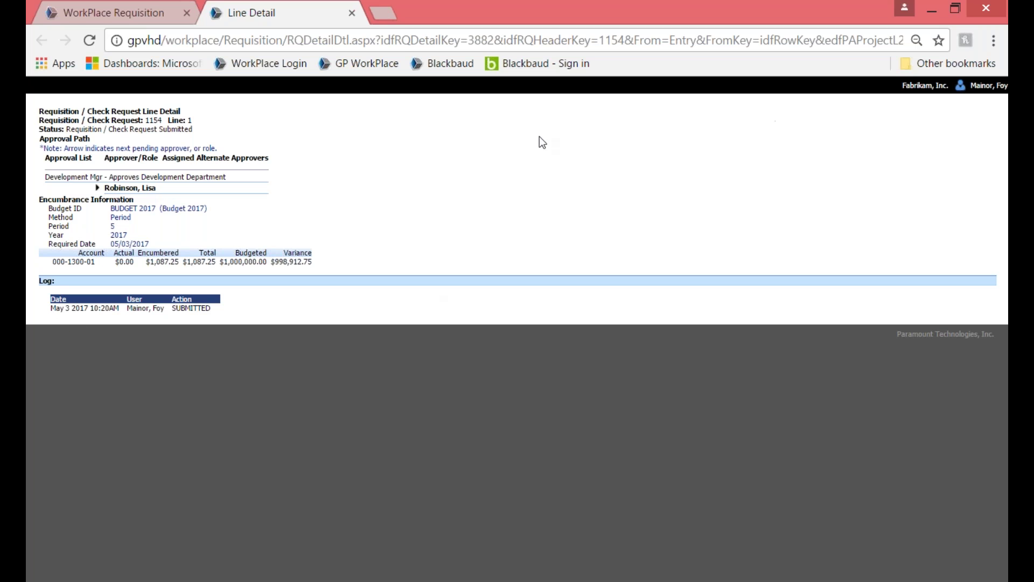
- Leave the requester's session and log in to Fabrikam, Inc. with the approver's user name and password
left_click(353, 20)
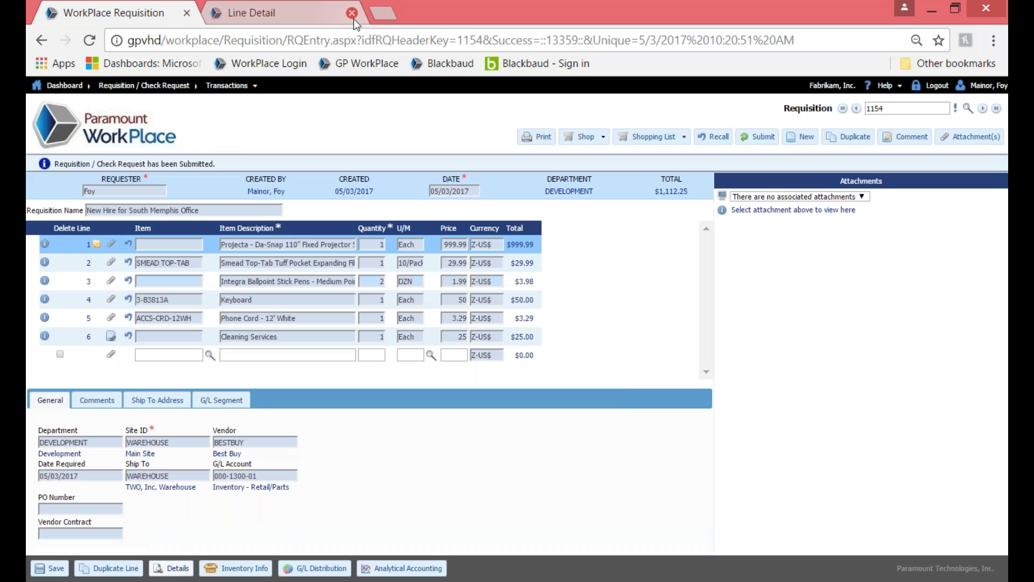
left_click(918, 85)
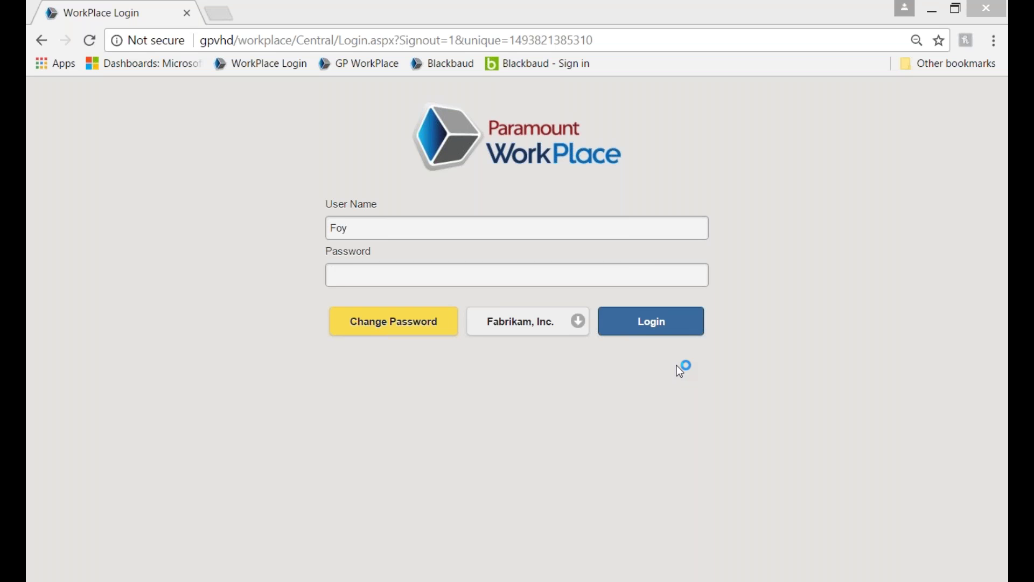
double_click(397, 226)
type("Lisa")
key("Tab")
type("****")
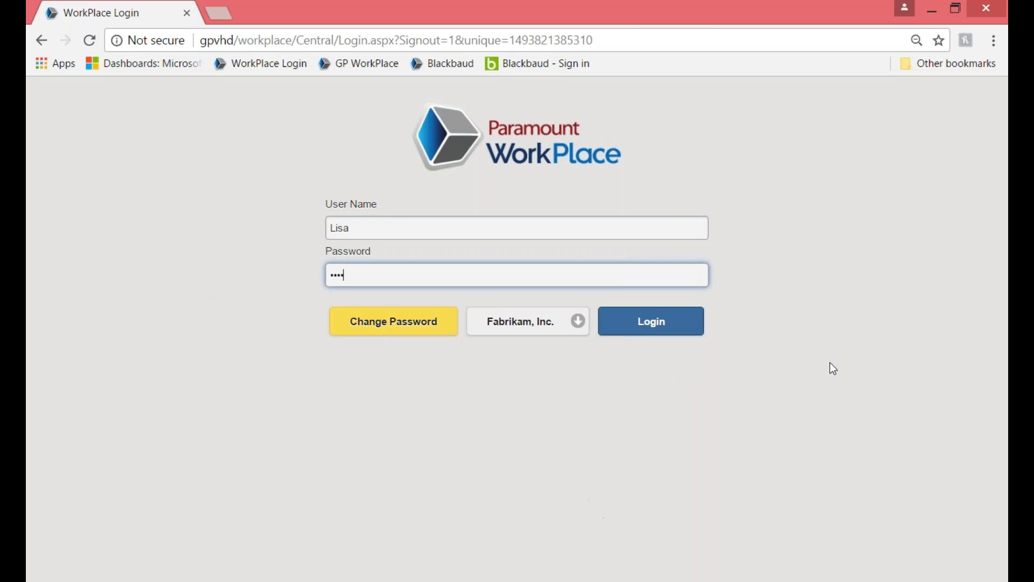
left_click(654, 331)
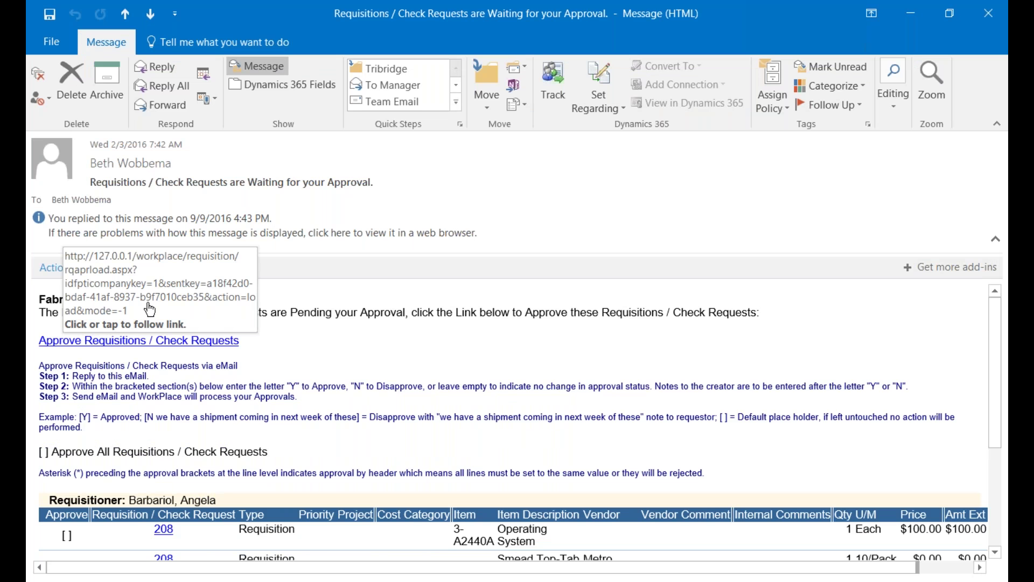
- Switch to Outlook, reply to the pending-approval email, and enter Y in the brackets for Approve All Requisitions / Check Requests
left_click(155, 66)
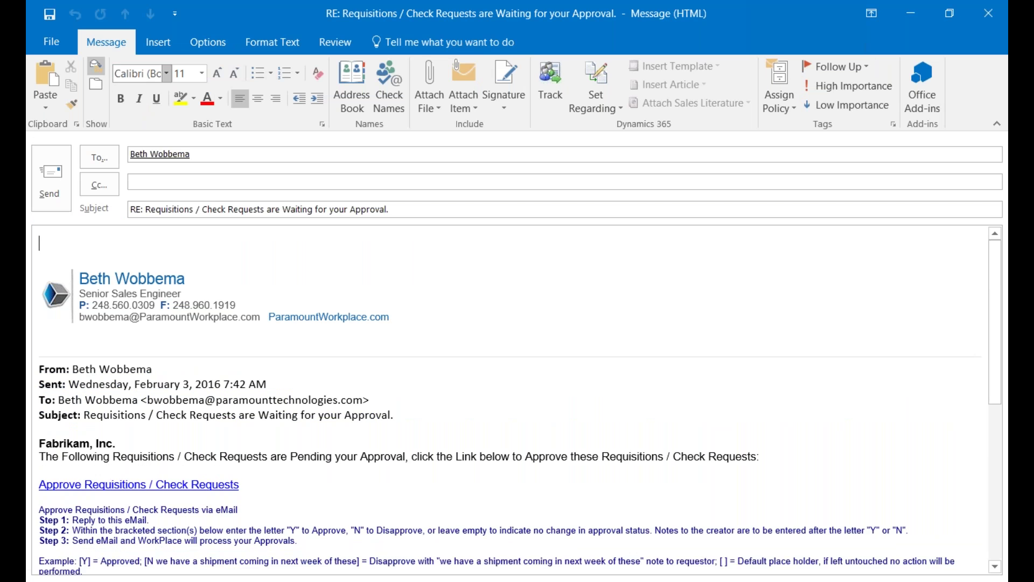
scroll(584, 293, "down", 10)
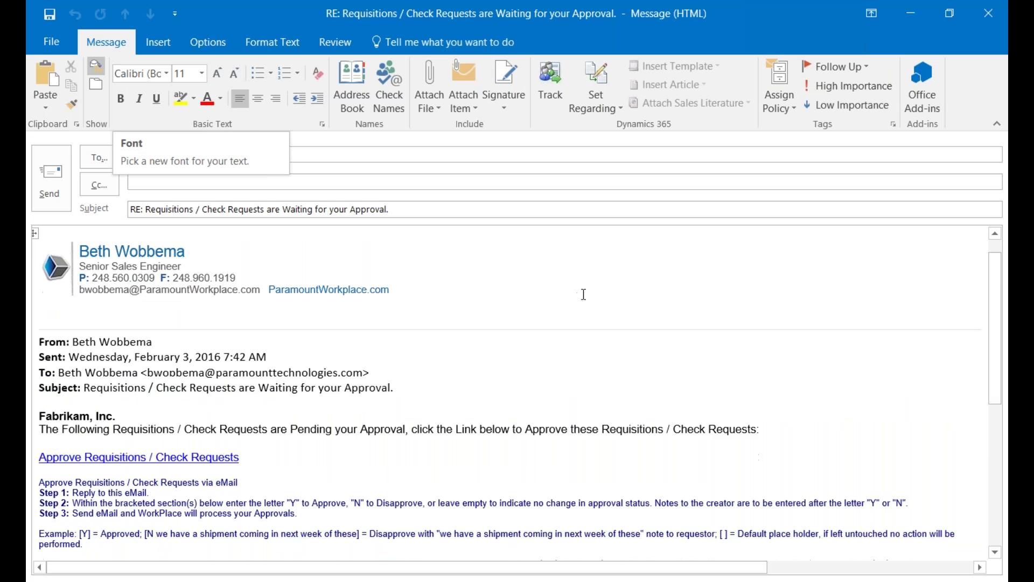
scroll(324, 350, "up", 3)
scroll(124, 375, "down", 3)
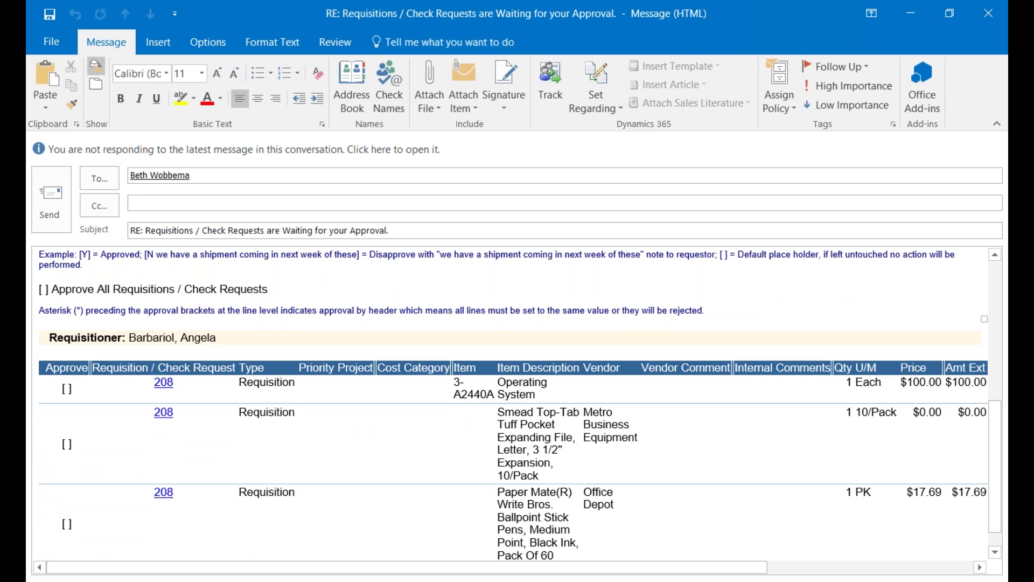
left_click(43, 291)
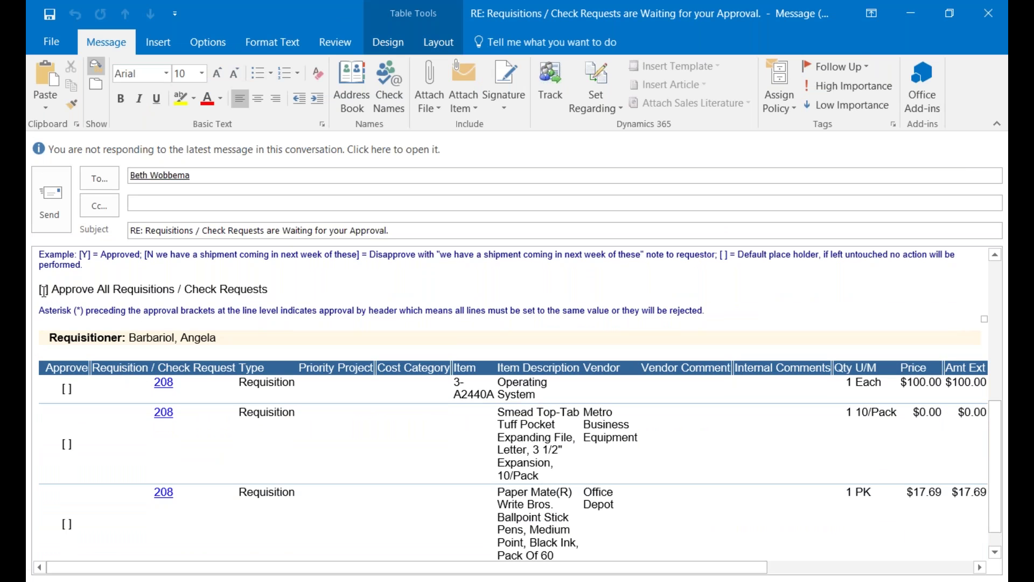
type("Y")
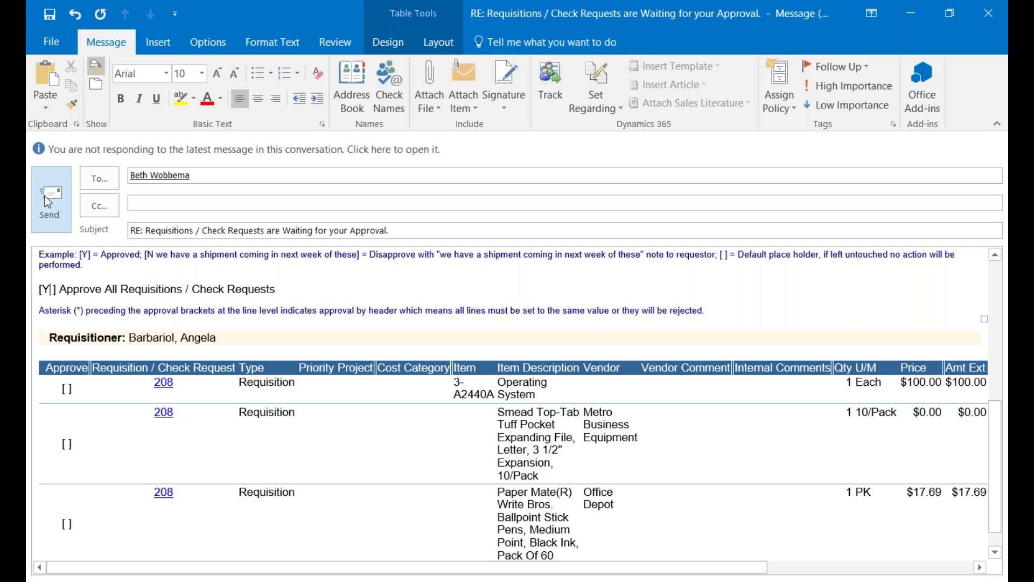
type("\\")
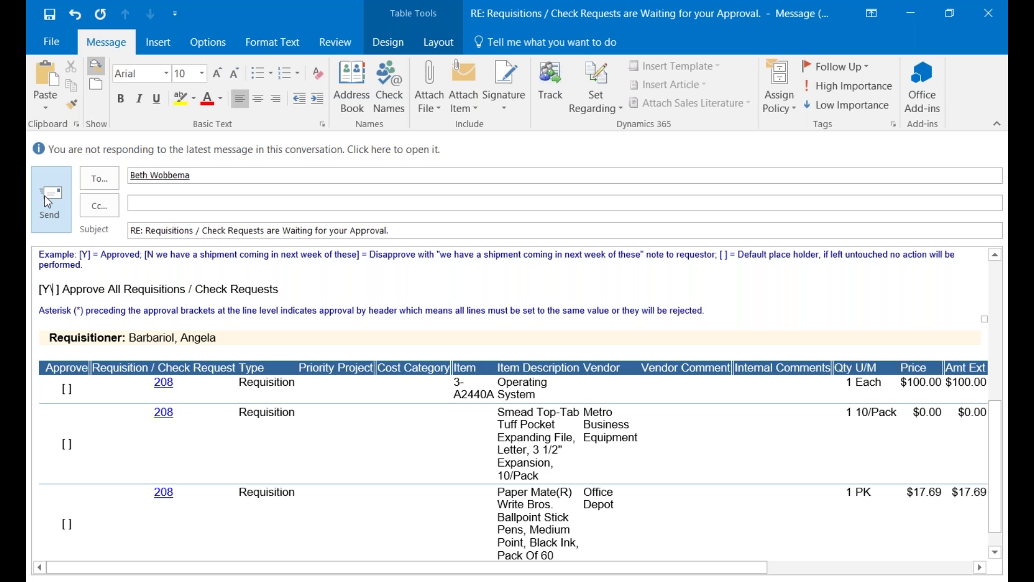
- Replace the Approve All response in the reply with "N with commets"
key("BackSpace")
key("BackSpace")
type("N wit")
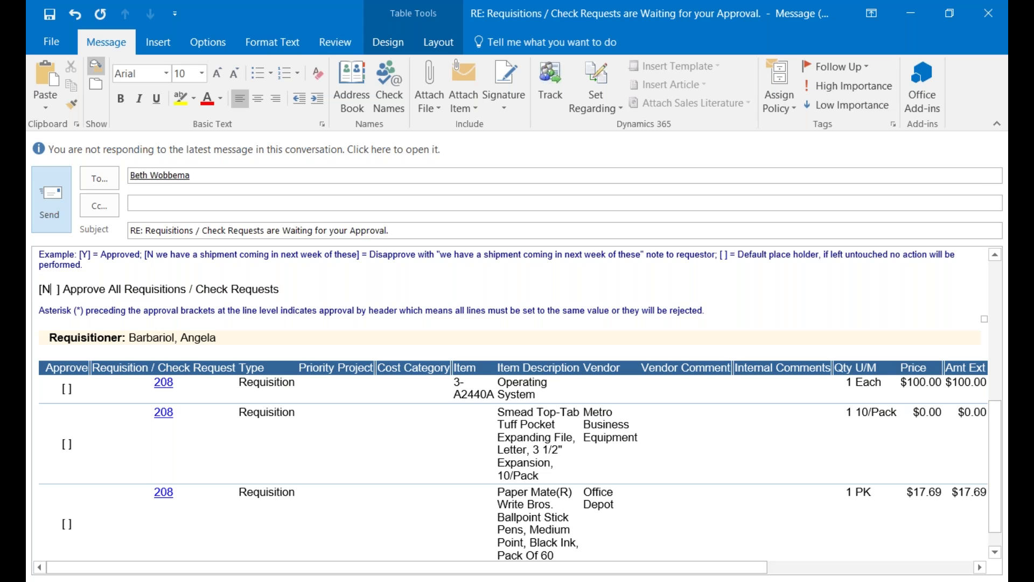
type("h commen")
key("BackSpace")
key("BackSpace")
key("BackSpace")
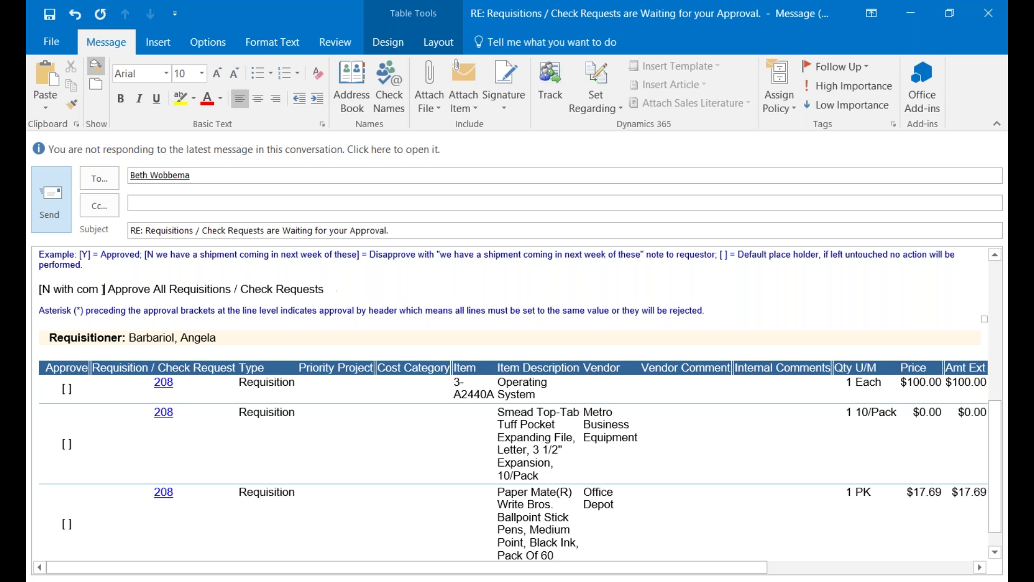
type("ments")
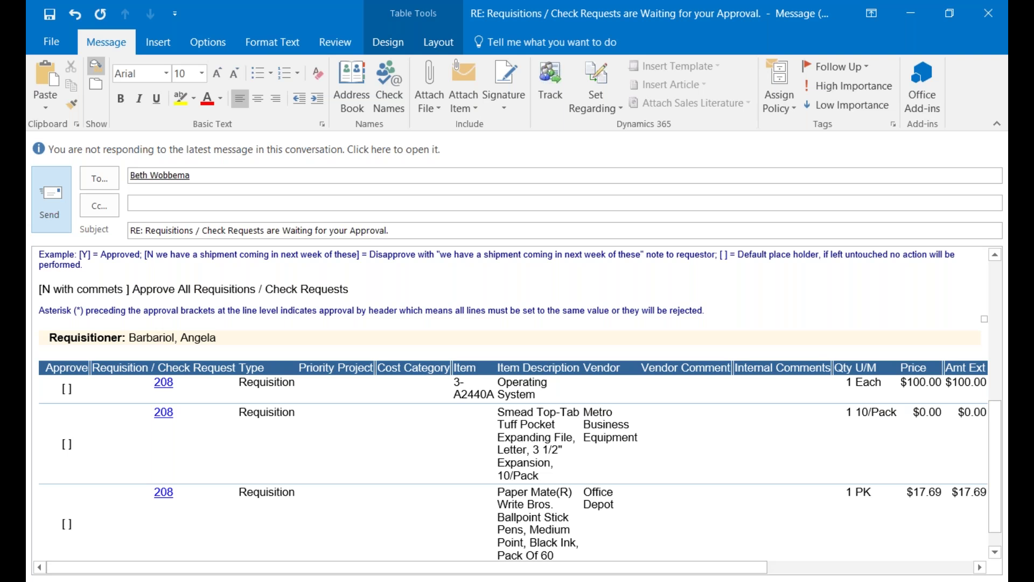
- Clear the response from the Approve All Requisitions / Check Requests brackets
key("BackSpace")
key("Delete")
key("BackSpace")
key("BackSpace")
key("BackSpace")
key("BackSpace")
key("BackSpace")
key("BackSpace")
key("BackSpace")
key("BackSpace")
key("BackSpace")
key("BackSpace")
key("BackSpace")
key("BackSpace")
key("BackSpace")
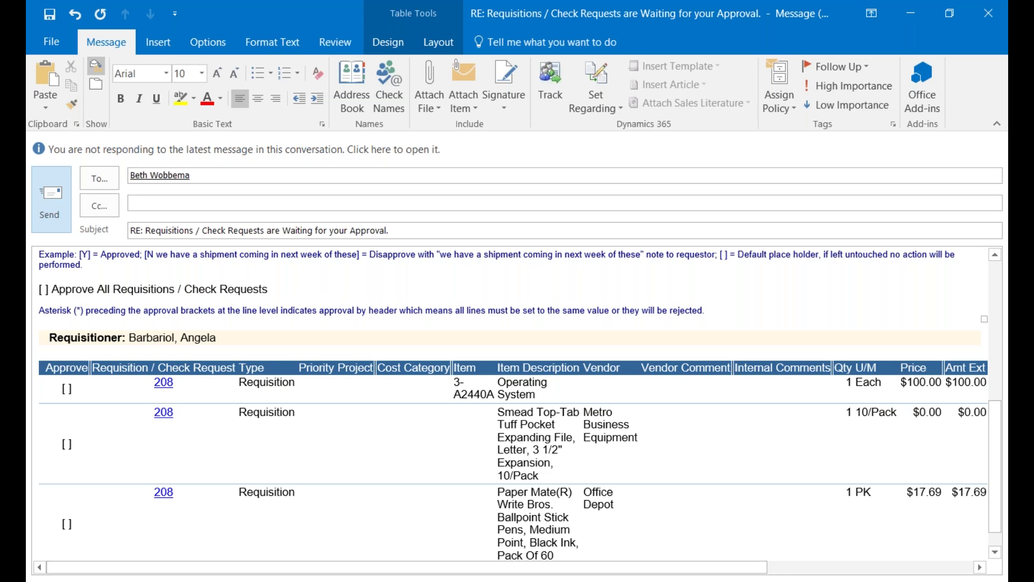
- Mark the Operating System and Smead file lines with Y, and the Paper Mate pens line with "N find something different"
left_click(66, 388)
type("Y")
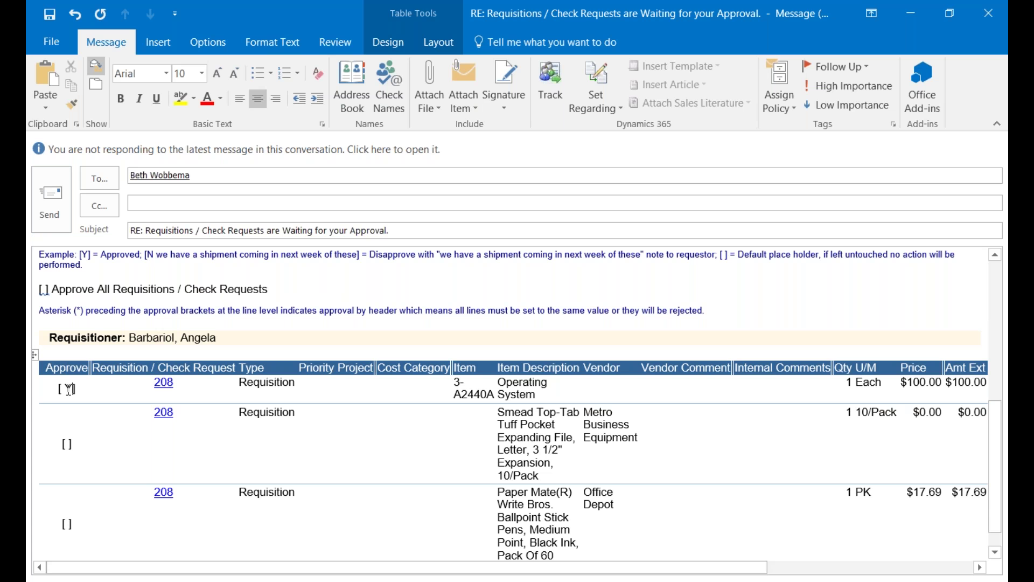
left_click(66, 444)
type("Y")
left_click(65, 525)
type("N find something differenct")
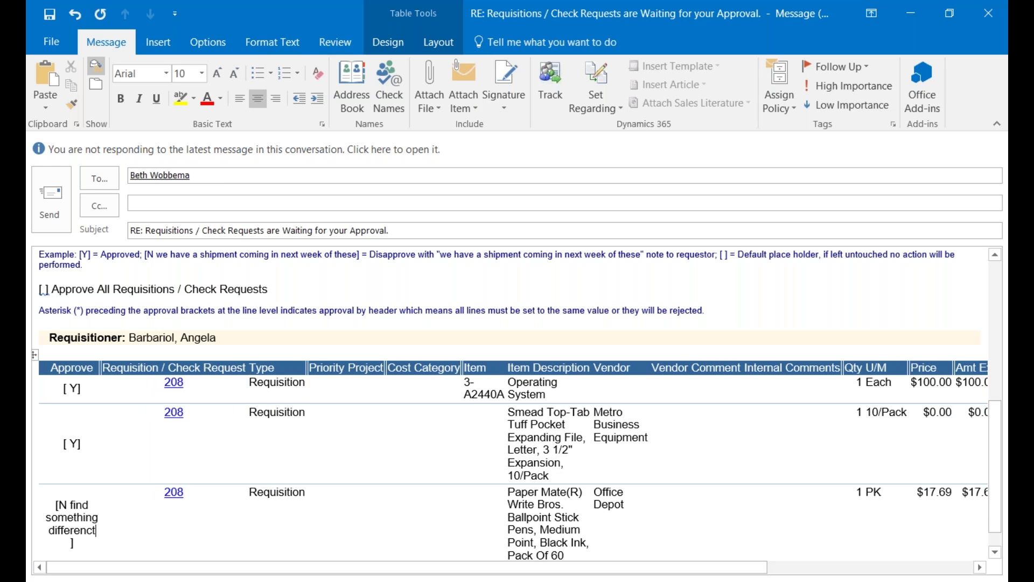
key("BackSpace")
key("BackSpace")
type("t")
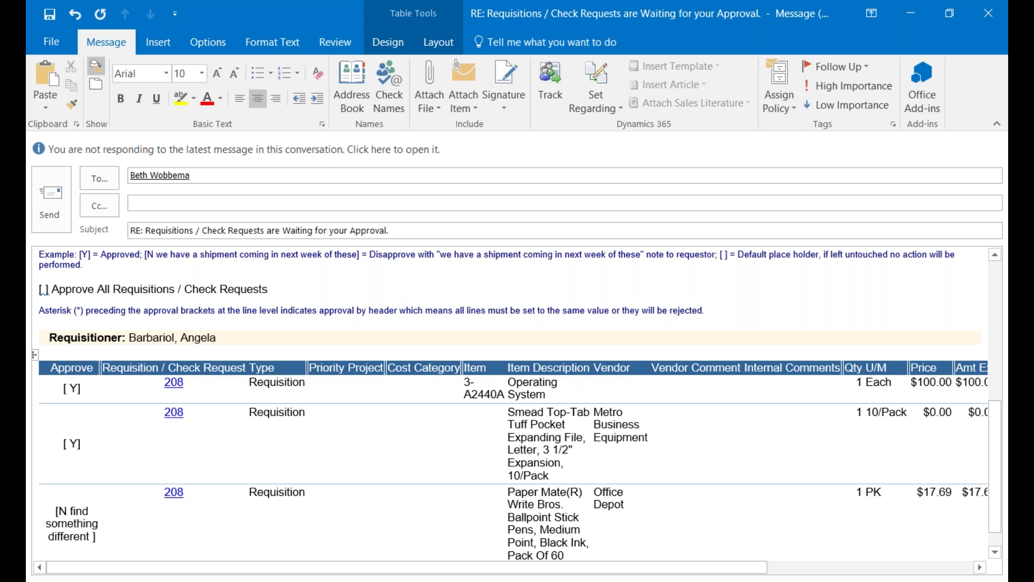
- Close the approval email reply without sending it
mouse_move(1007, 1)
left_click(990, 21)
key("Return")
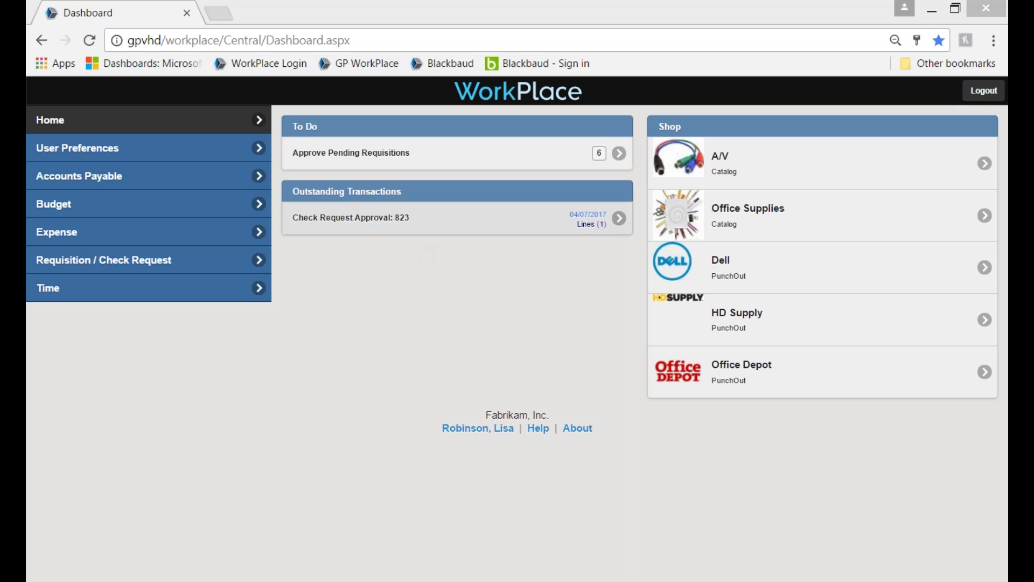
- Load the pending requisitions for approval without filters and expand the lines of the New Hire for South Memphis Office requisition
left_click(392, 153)
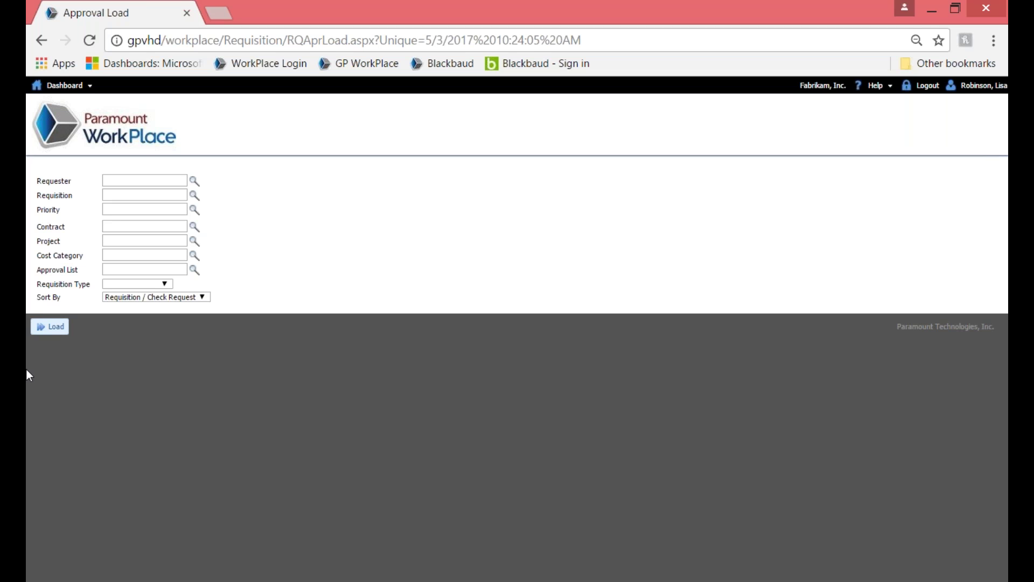
left_click(54, 327)
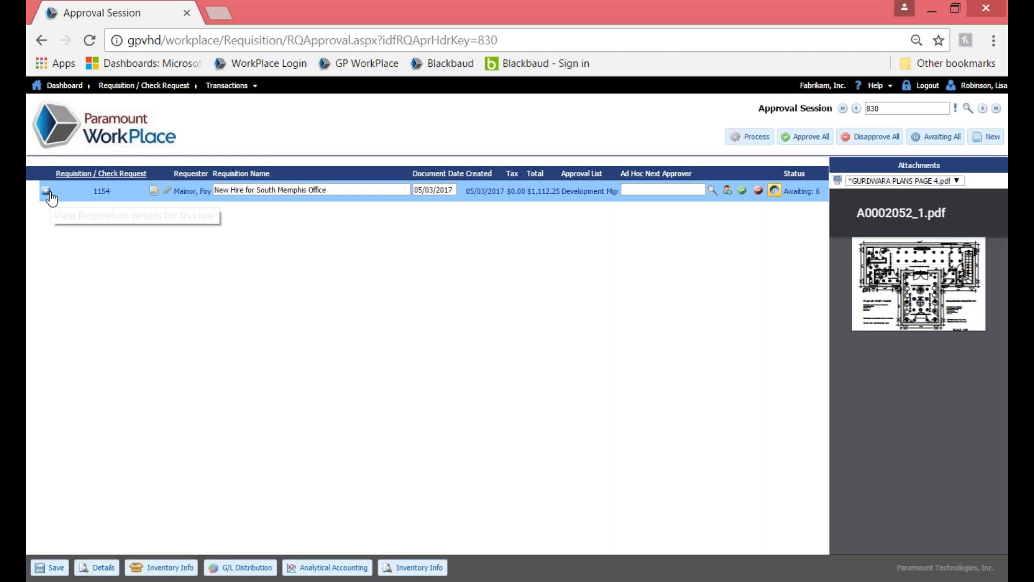
left_click(47, 192)
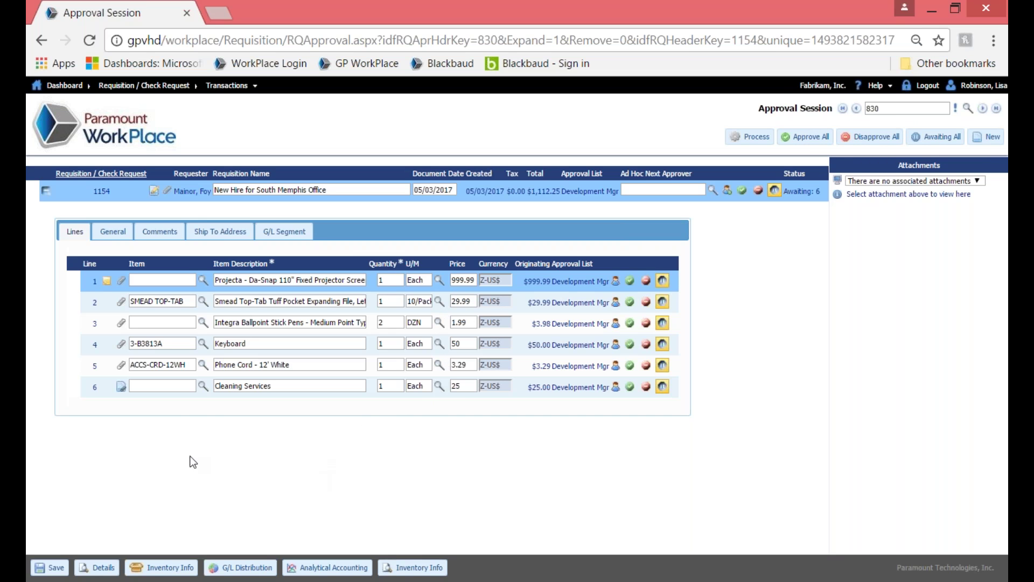
- Review the general details of lines 1 through 5, checking each line's vendor, site, ship-to and G/L account
left_click(114, 233)
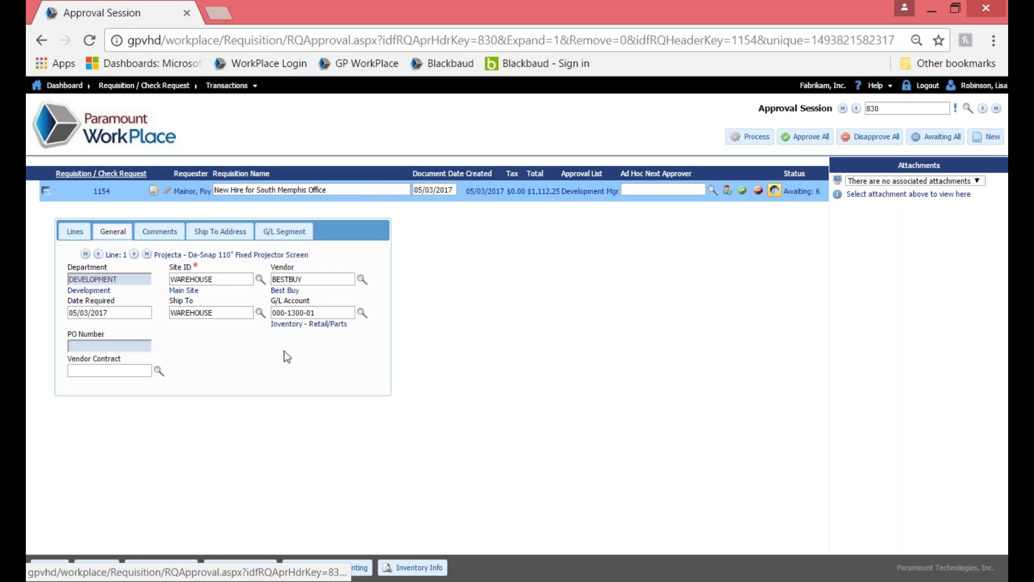
left_click(134, 254)
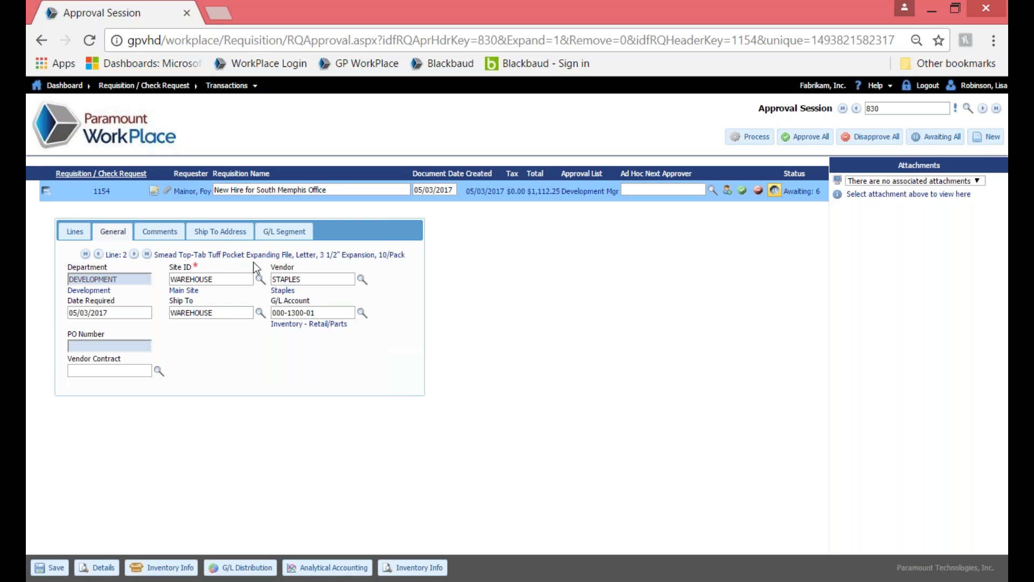
left_click(133, 256)
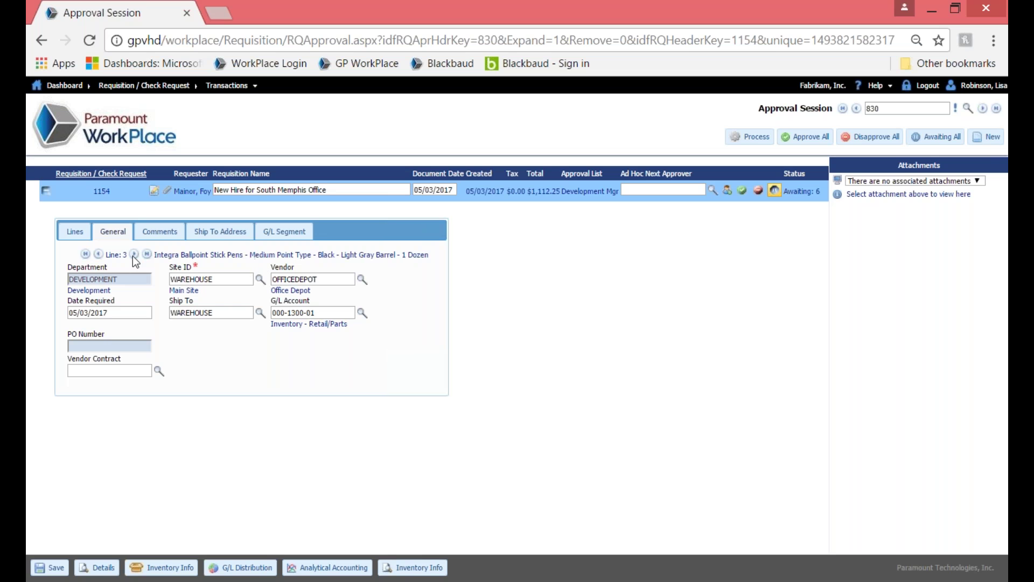
left_click(134, 255)
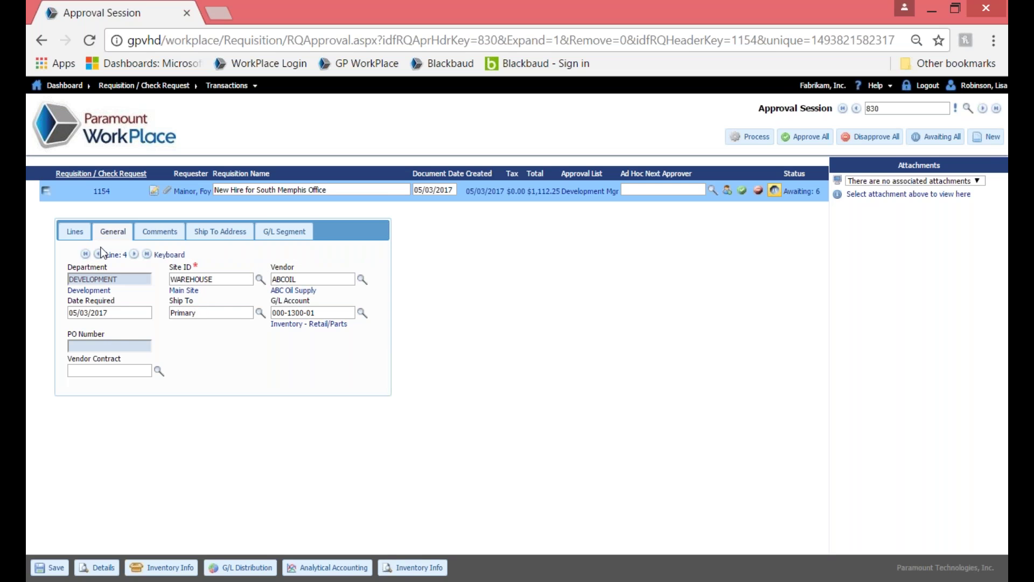
left_click(75, 232)
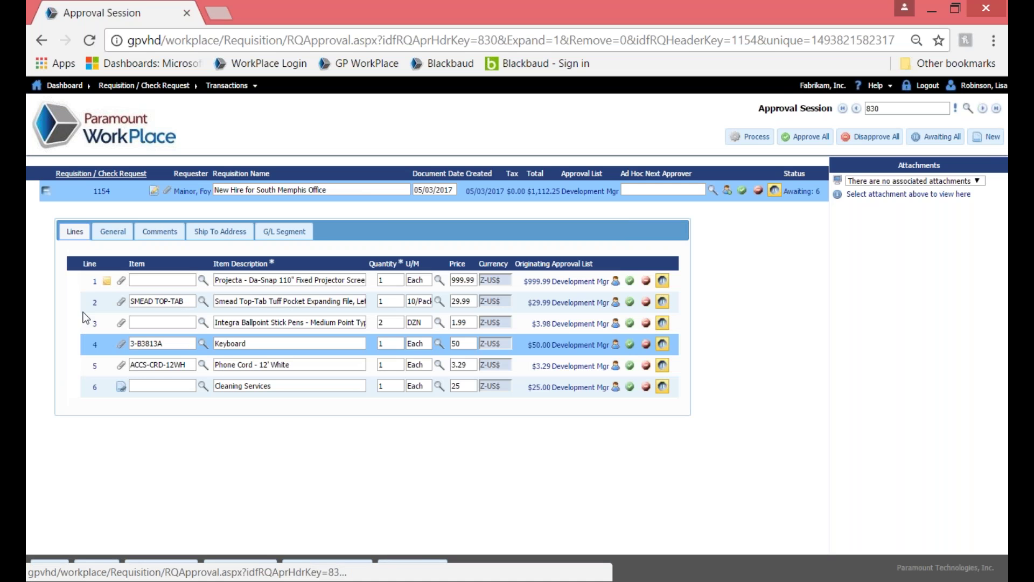
left_click(107, 368)
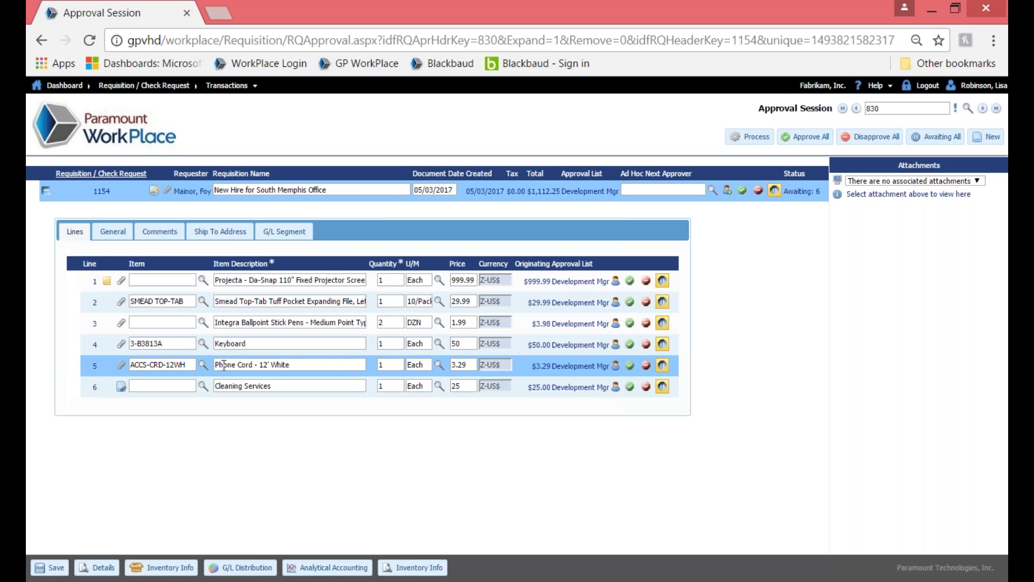
left_click(112, 232)
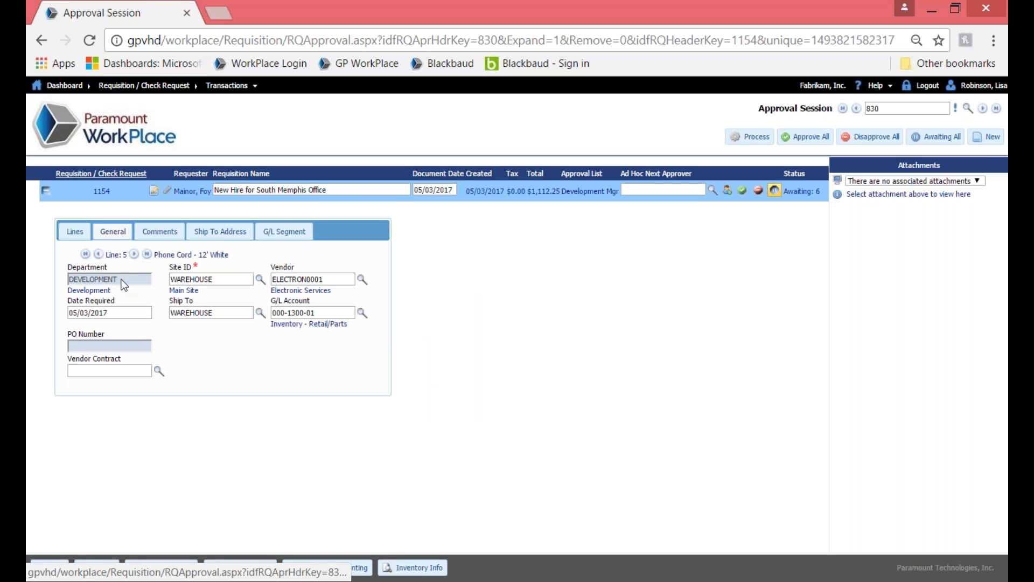
- Set the vendor of the Cleaning Services line to AJAXCLN (Ajax Cleaning)
left_click(134, 253)
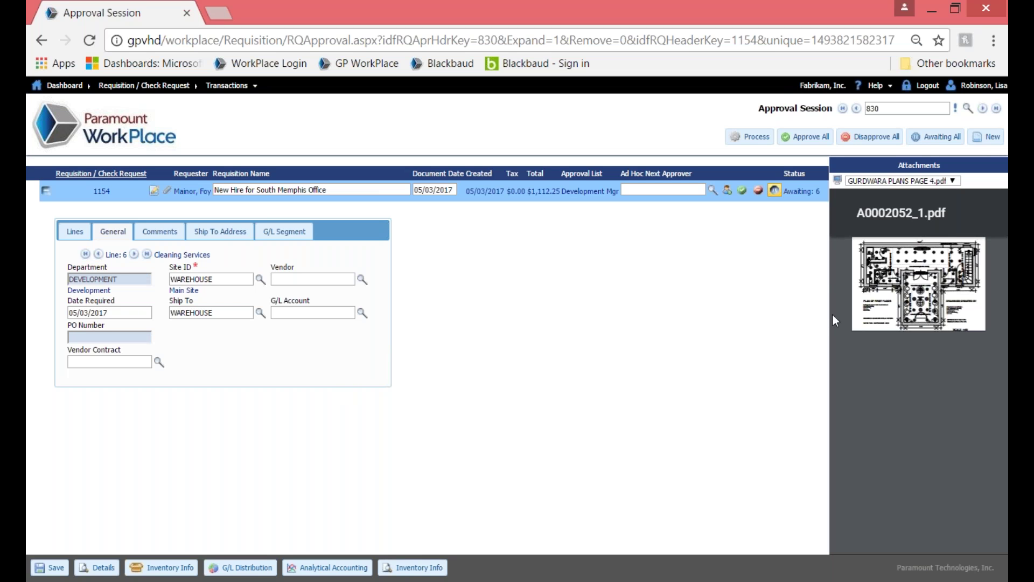
left_click(362, 279)
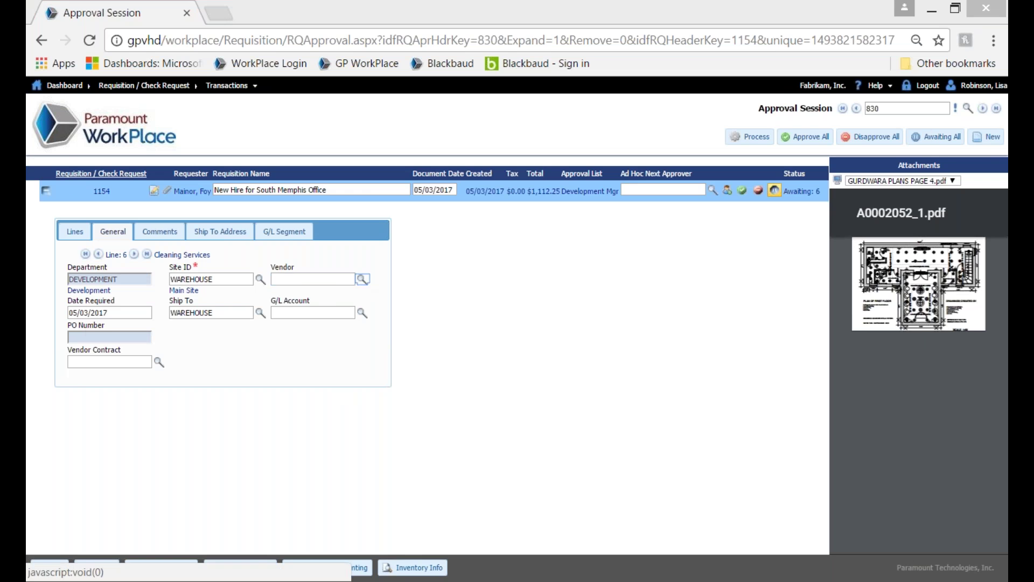
key("Down")
key("Down")
key("Down")
key("Down")
key("Down")
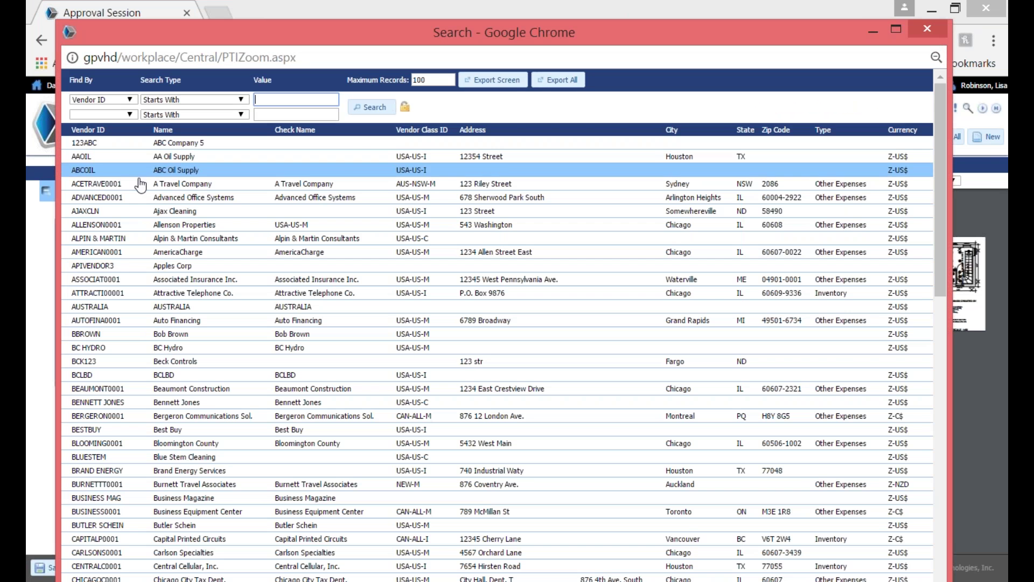
key("Return")
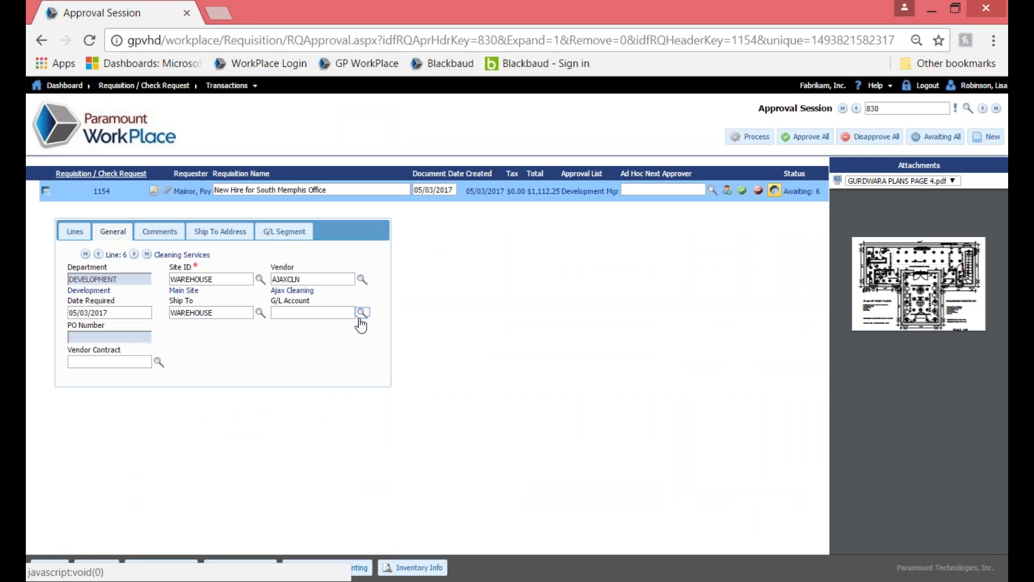
- Set the G/L account of the Cleaning Services line to 000-1300-01, Inventory - Retail/Parts
left_click(361, 317)
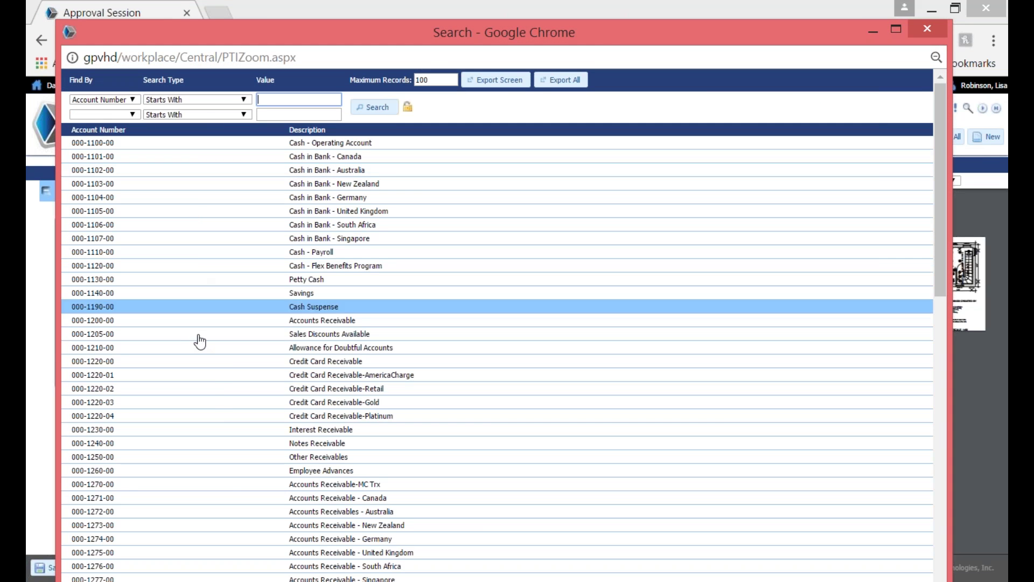
scroll(209, 458, "down", 3)
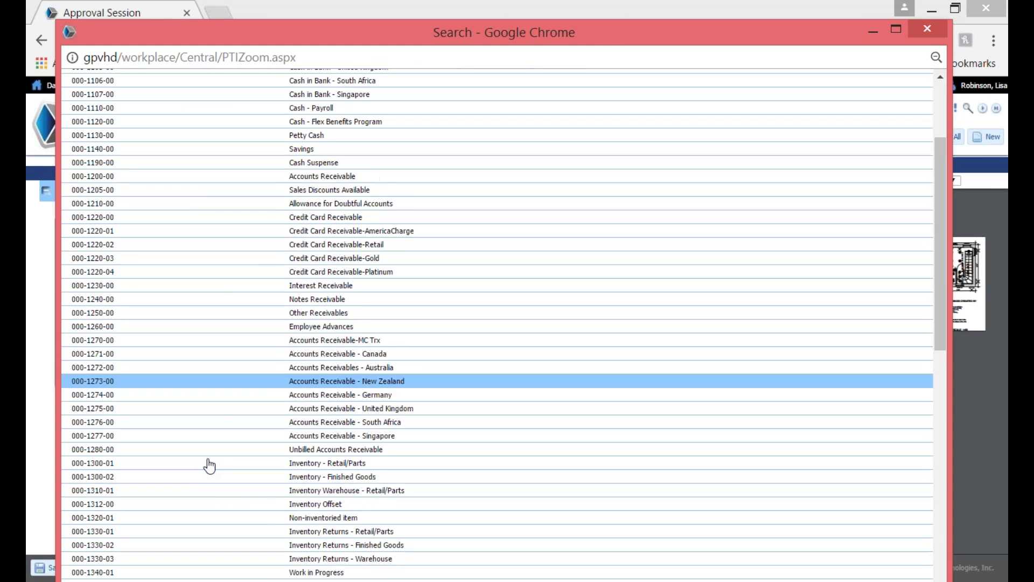
left_click(210, 441)
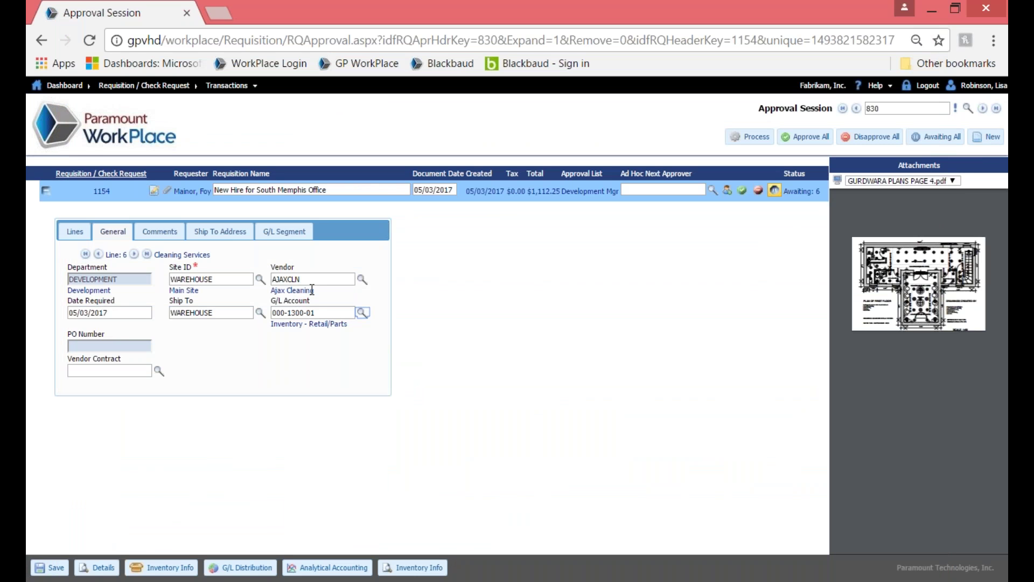
- Check the vendor and internal comments on the projector screen line, line 1, and return to the requisition's line list
left_click(78, 235)
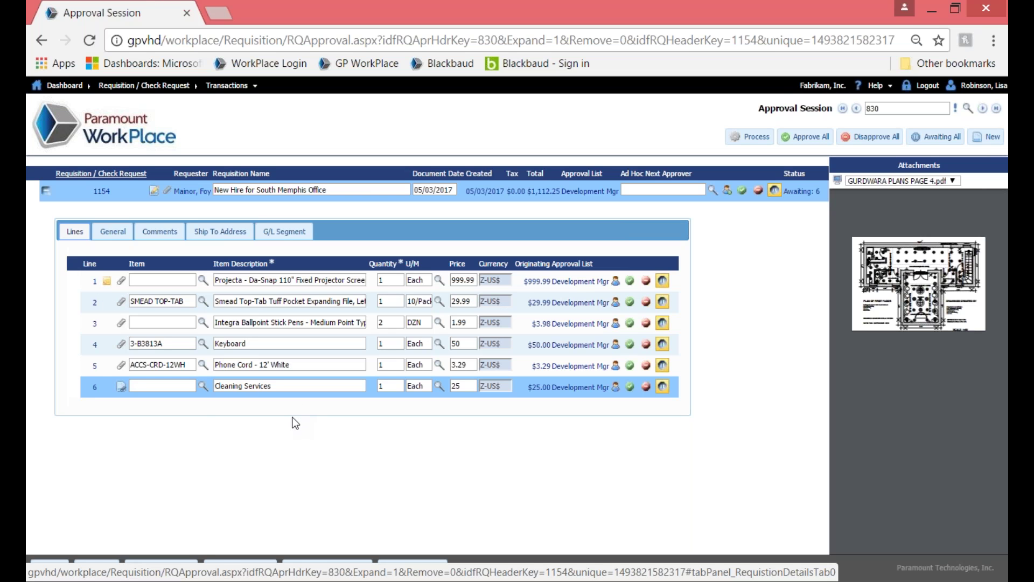
left_click(106, 282)
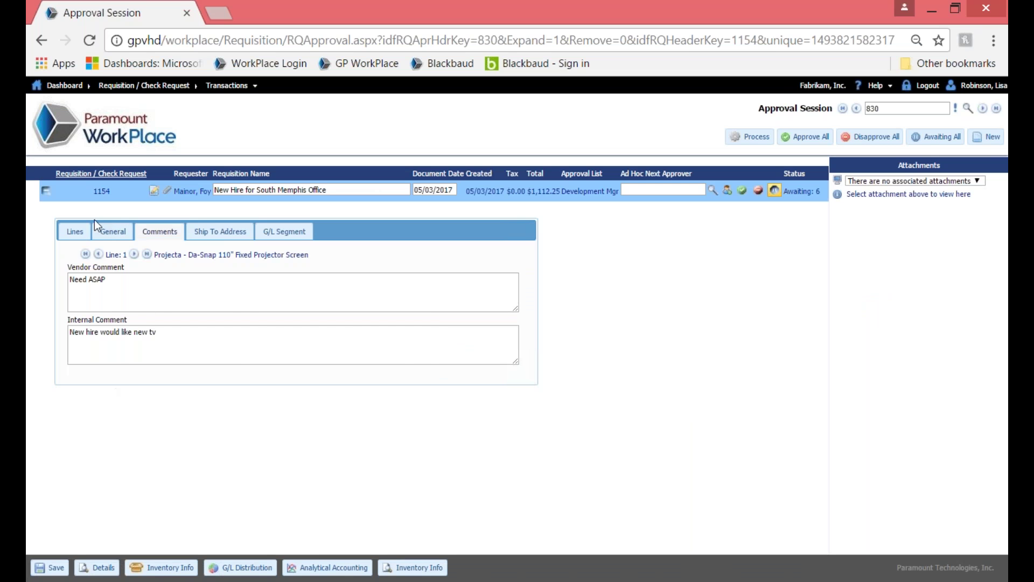
left_click(75, 231)
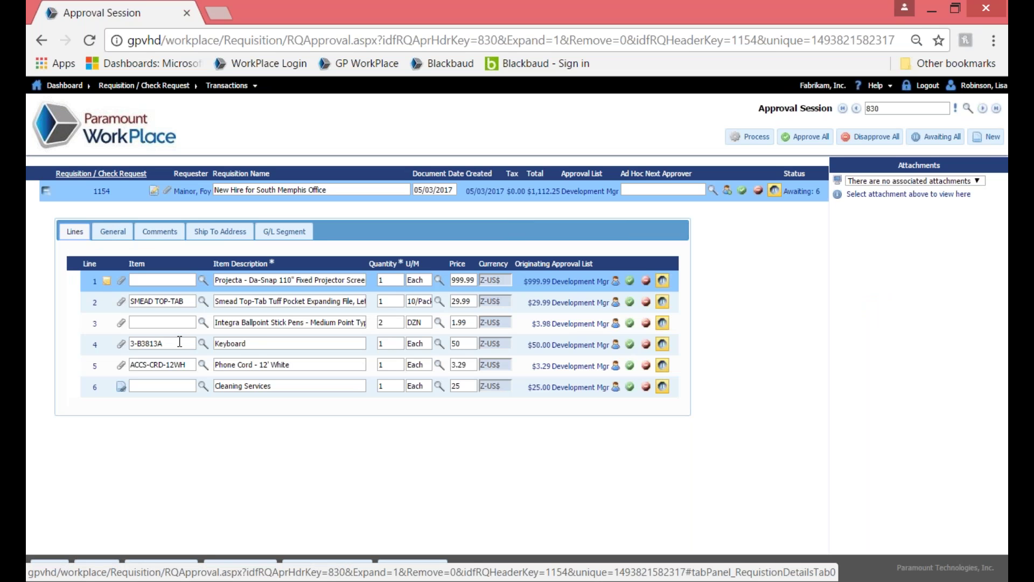
- Disapprove the projector screen line and attach the note "find cheaper" to the requisition creator
left_click(646, 280)
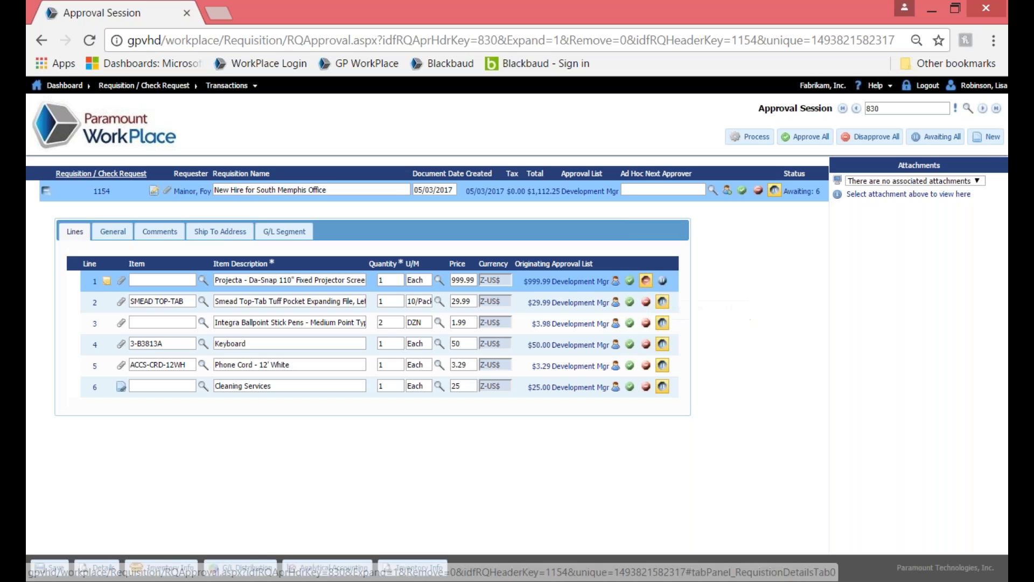
left_click(616, 280)
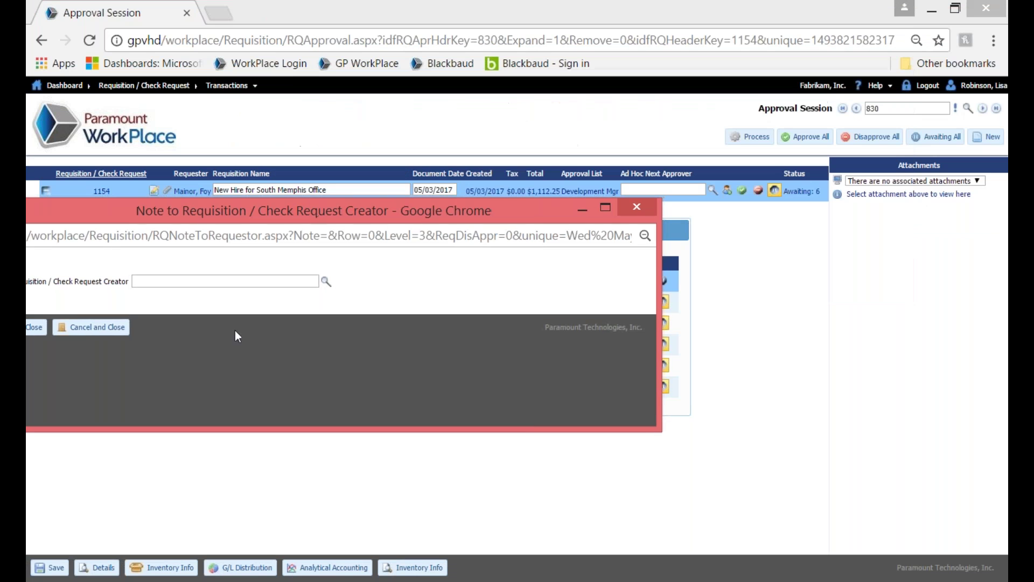
left_click(210, 281)
type("find cheaper")
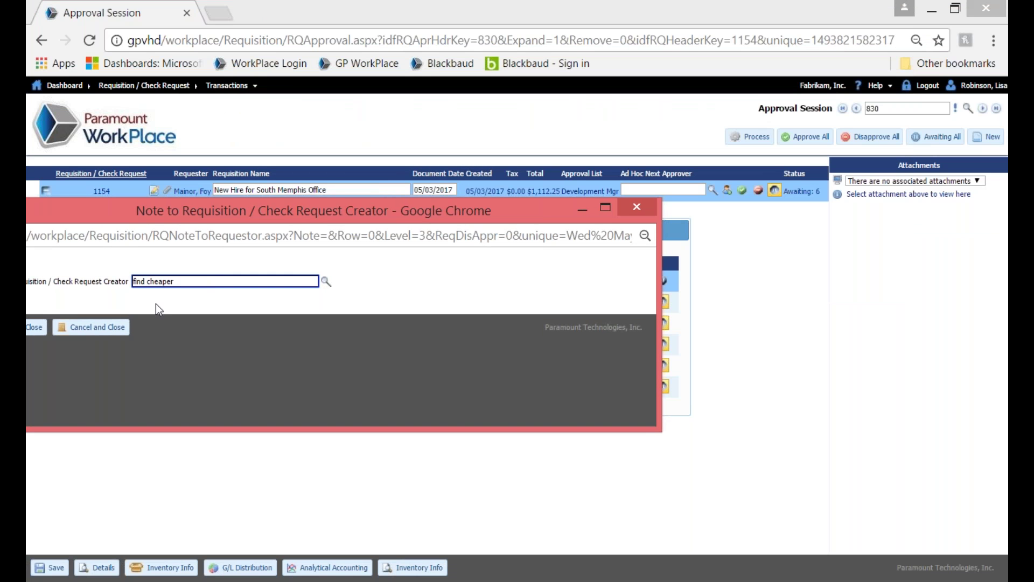
left_click(35, 327)
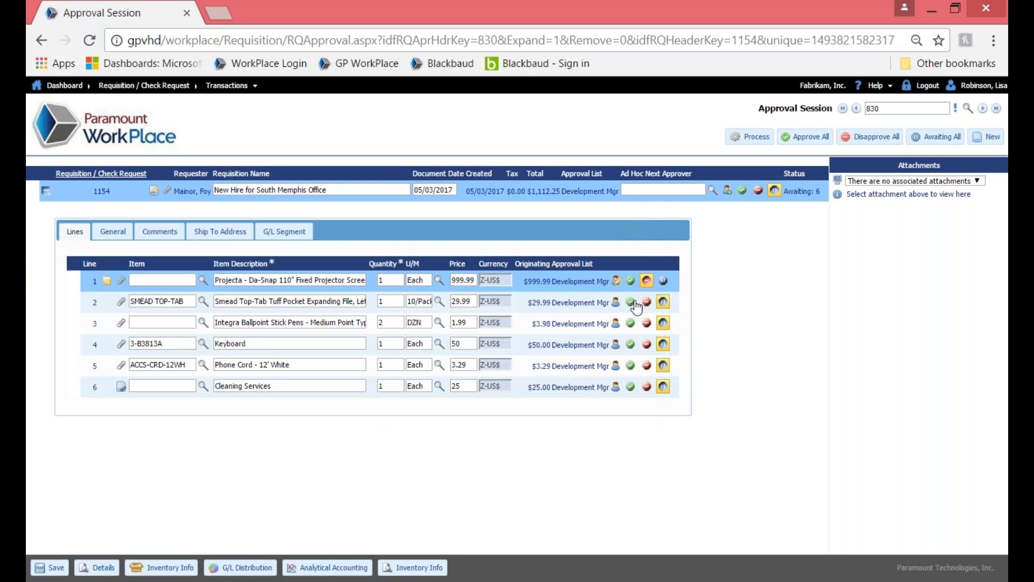
- Approve lines 2 through 6 of the requisition and process the approval session
left_click(630, 301)
left_click(630, 323)
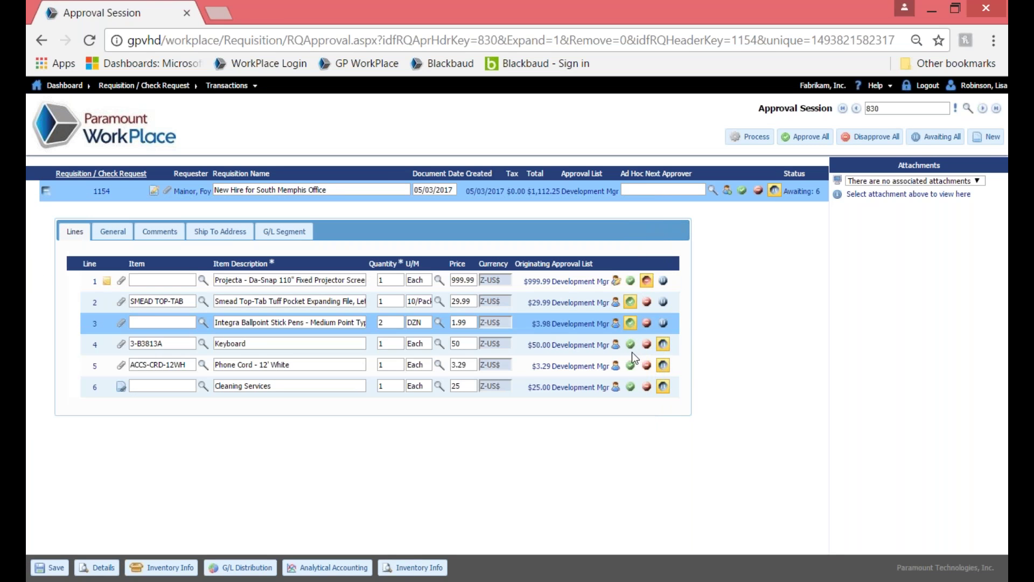
left_click(630, 344)
left_click(630, 386)
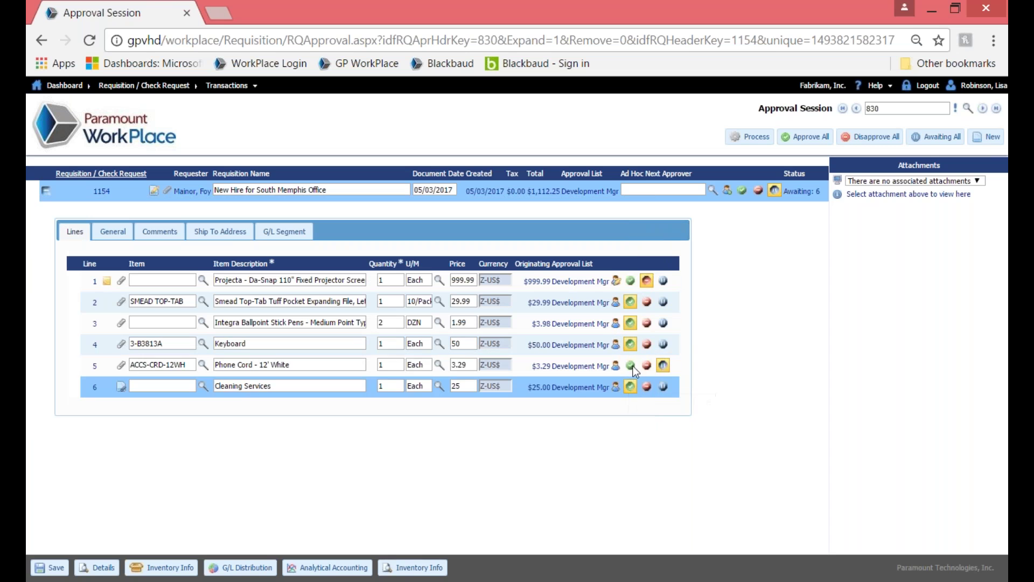
left_click(630, 365)
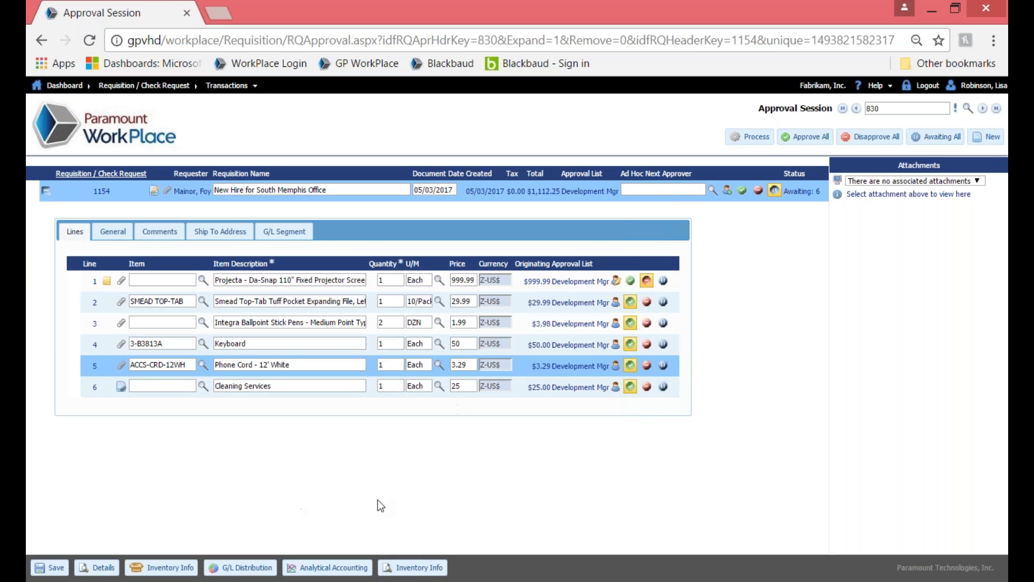
left_click(757, 137)
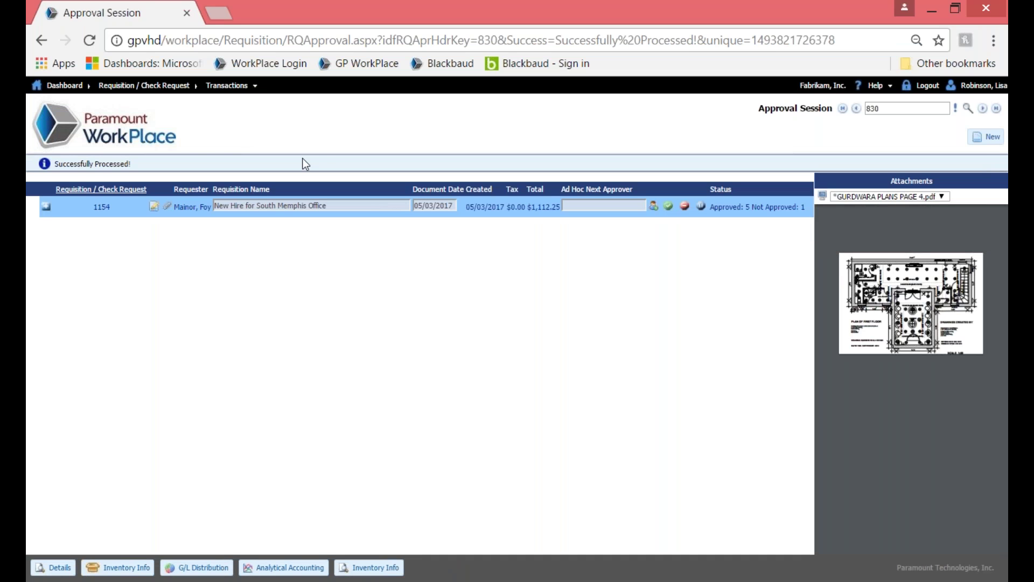
- Switch the Alternate Approvers user preference on and back off
left_click(114, 142)
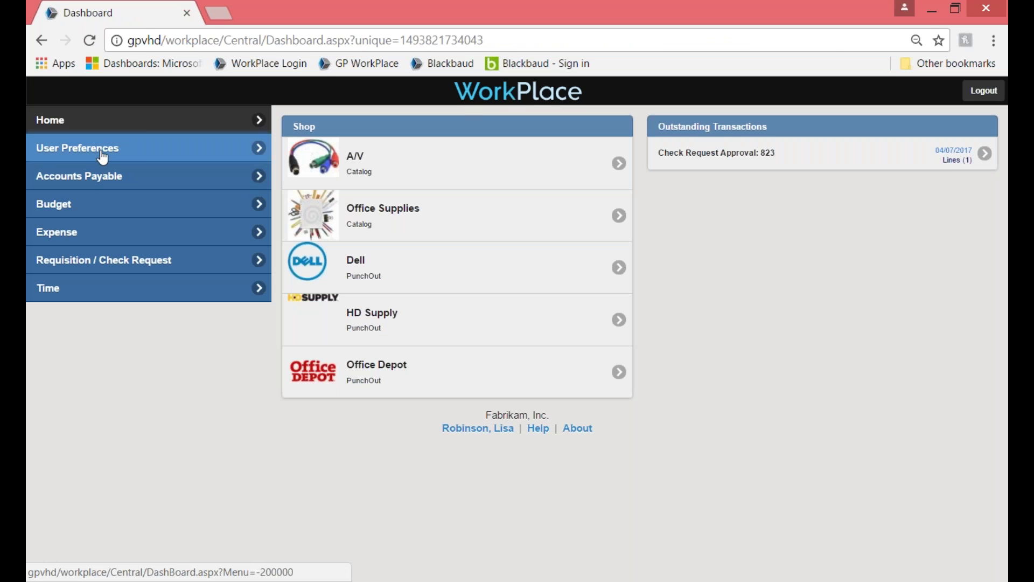
left_click(102, 155)
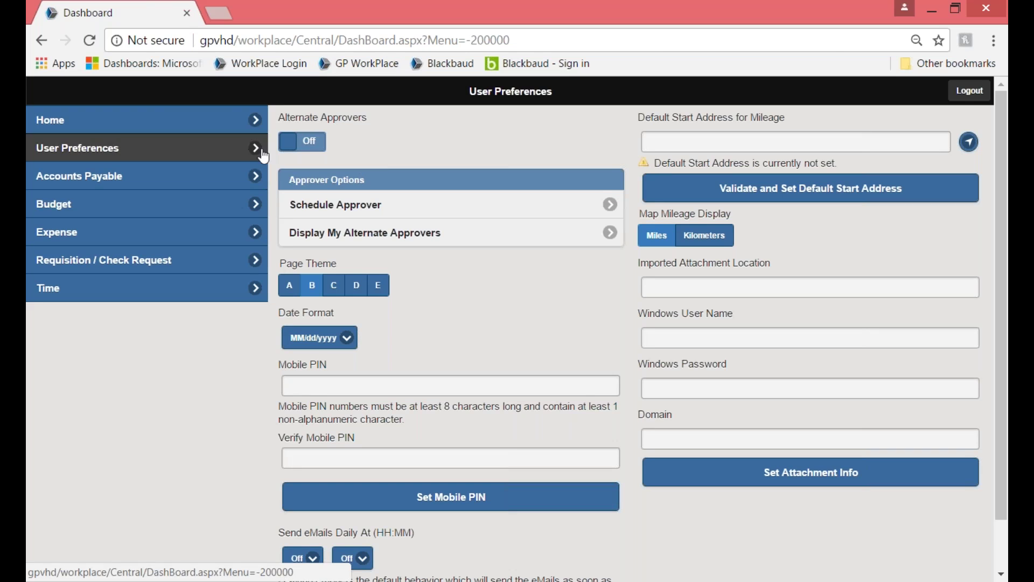
left_click(291, 155)
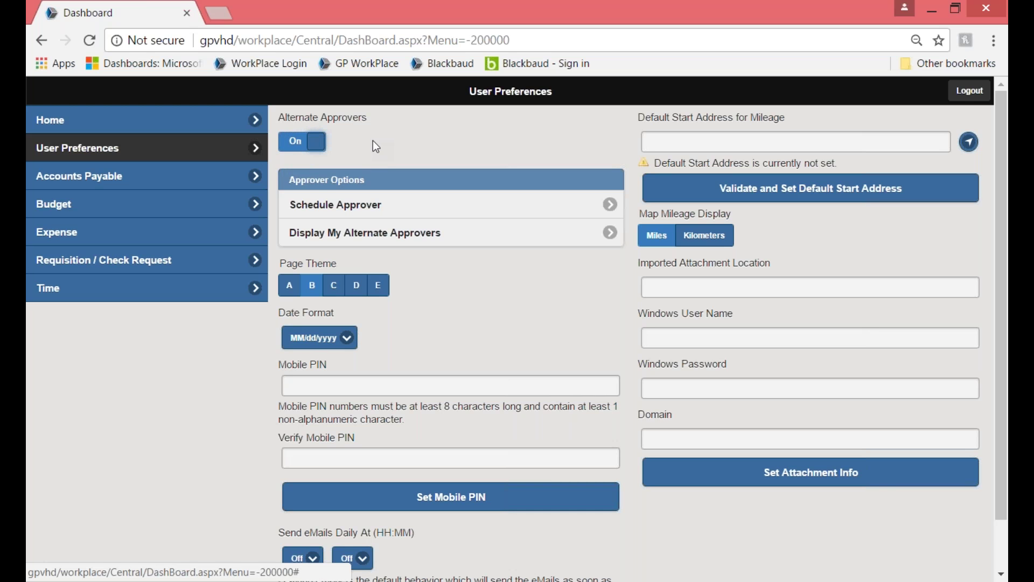
left_click(305, 142)
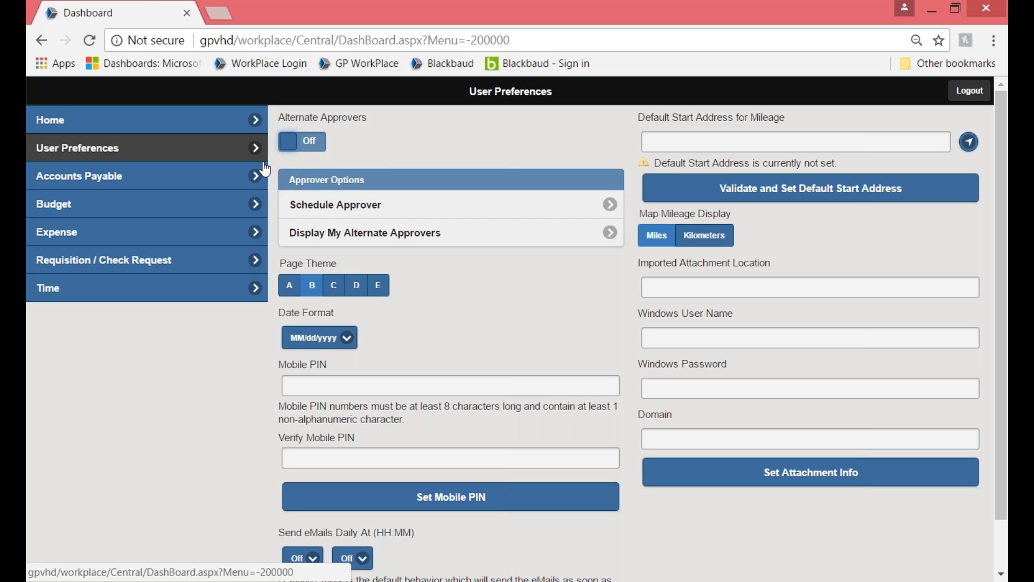
- Examine the from and to dates in the alternate approver schedule and return to the home dashboard
left_click(300, 209)
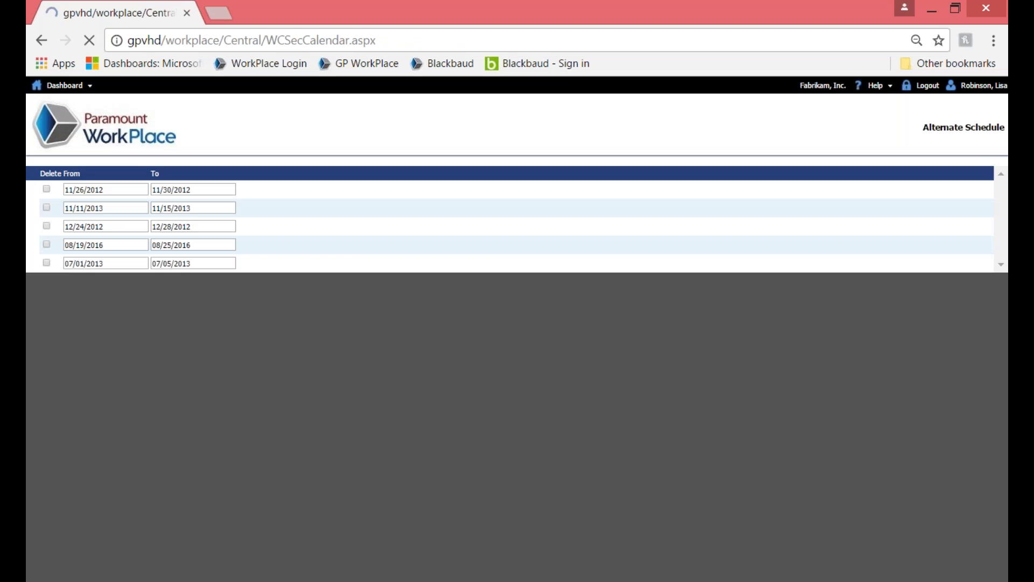
left_click(126, 264)
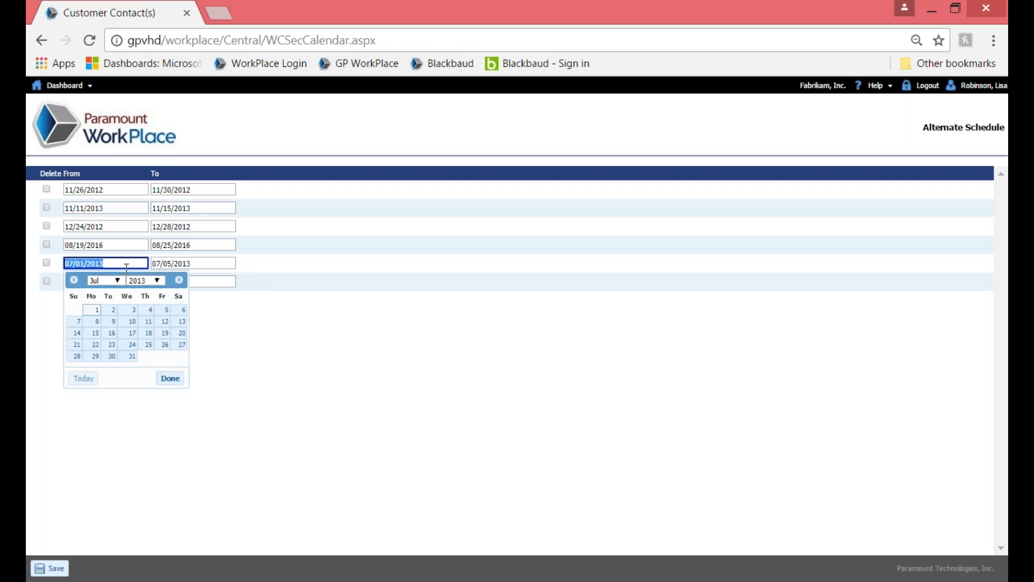
left_click(208, 263)
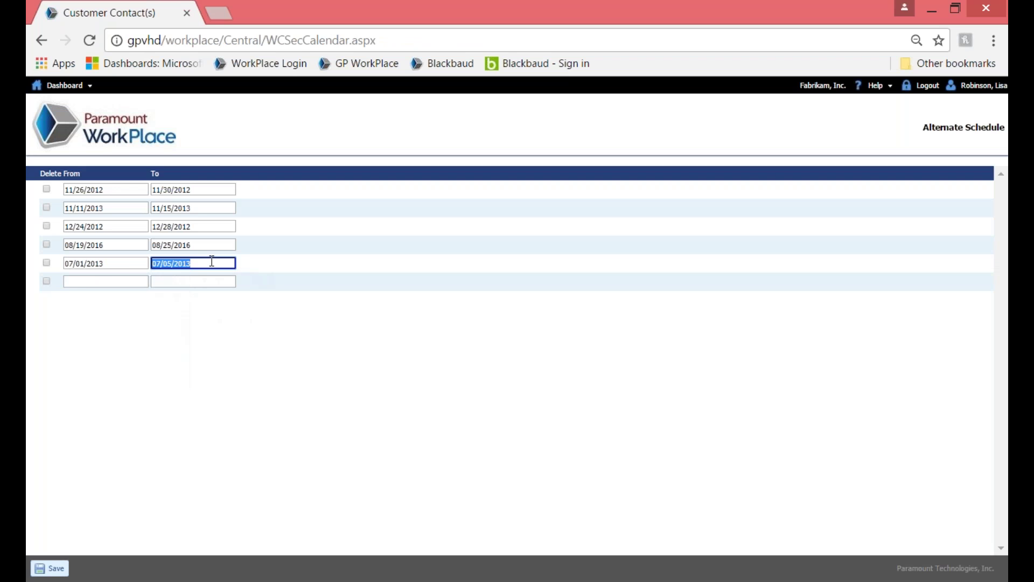
left_click(136, 311)
left_click(109, 152)
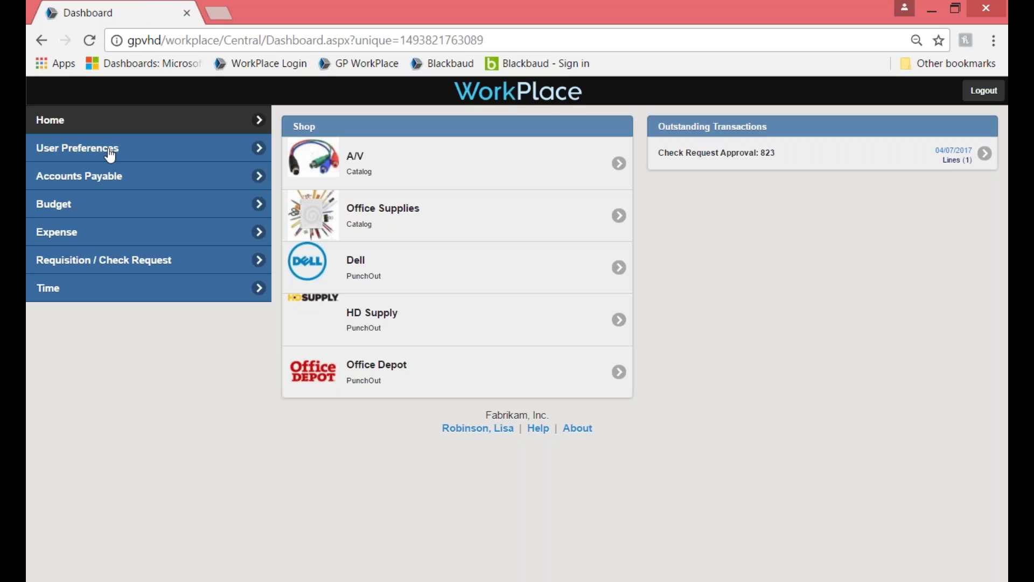
left_click(102, 149)
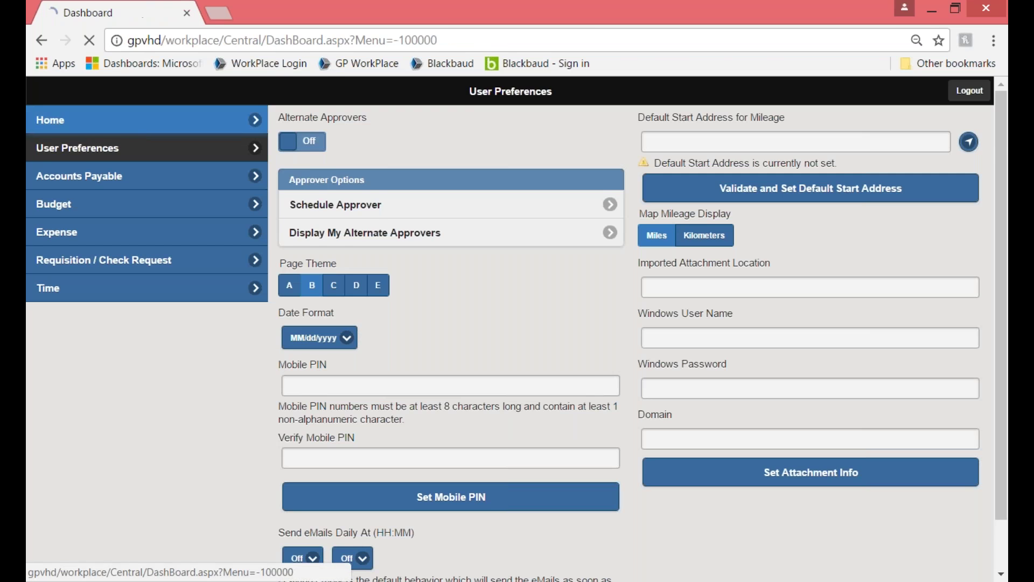
left_click(112, 130)
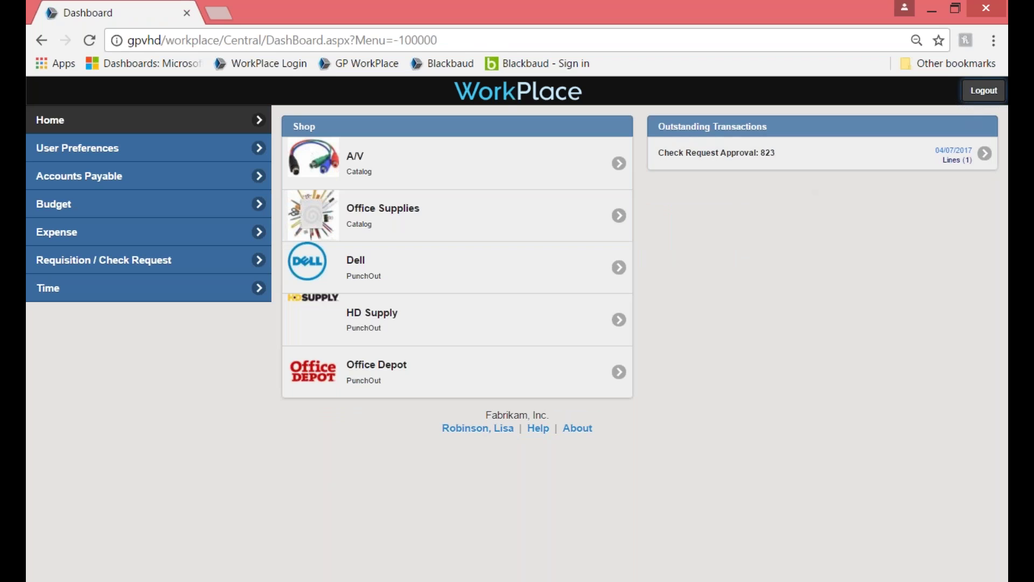
- Log out of the approver's account and log in to Fabrikam, Inc. with the purchasing reviewer's user name and password
left_click(987, 92)
double_click(427, 235)
type("B")
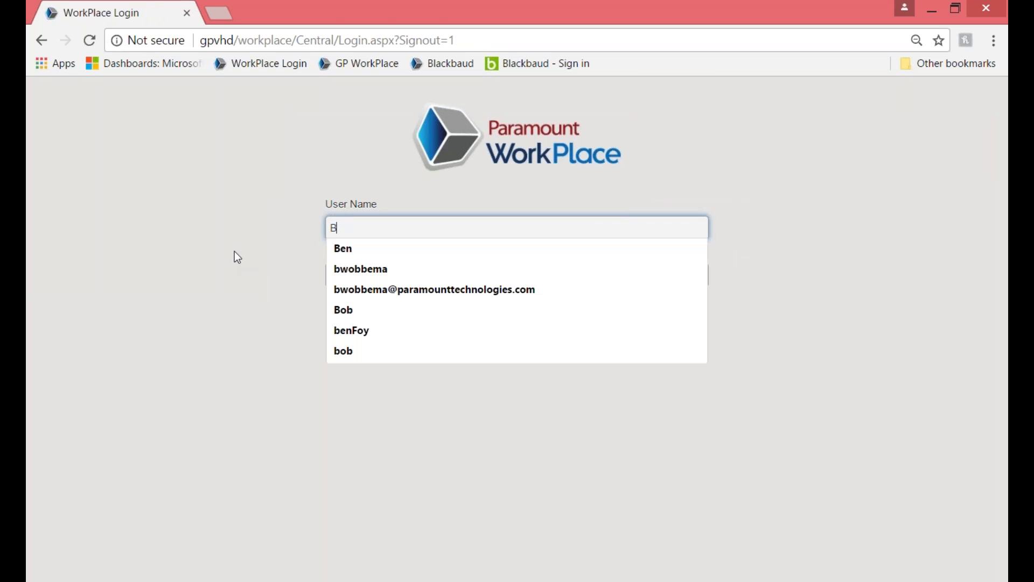
type("en")
key("Tab")
type("•••")
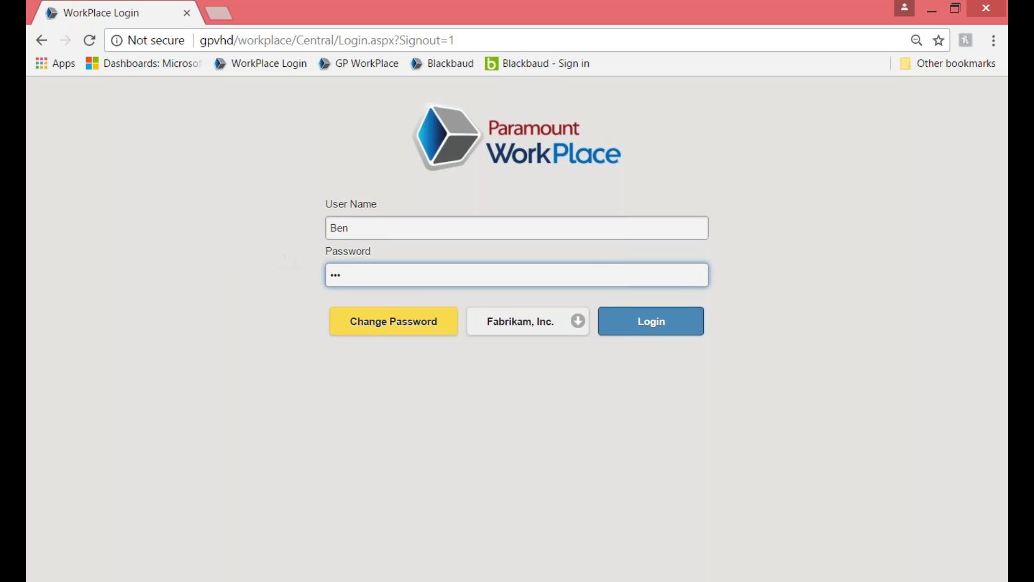
left_click(685, 335)
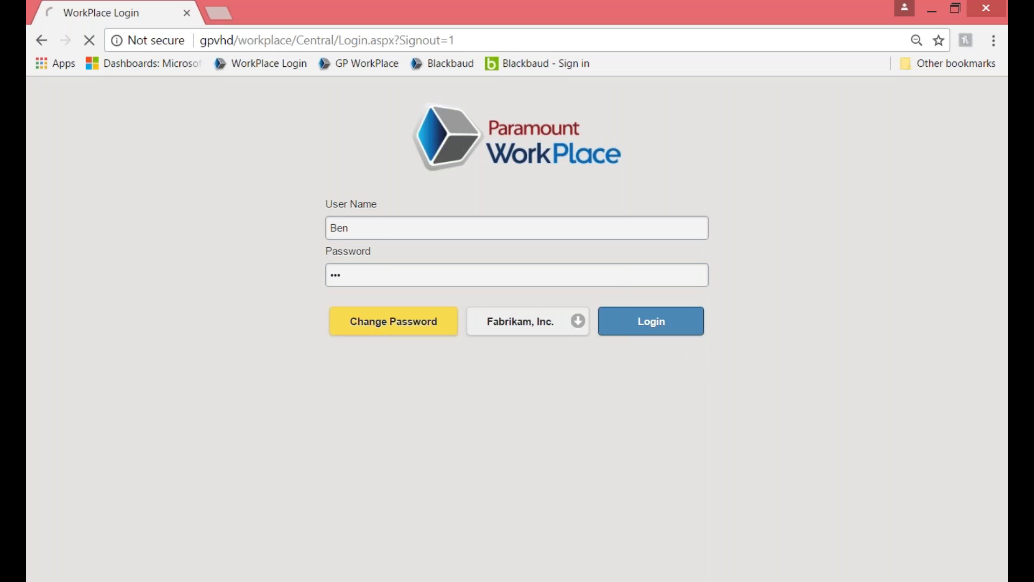
- Load the pending requisitions for review without filters and expand the lines of the New Hire for South Memphis Office requisition
scroll(517, 331, "down", 1)
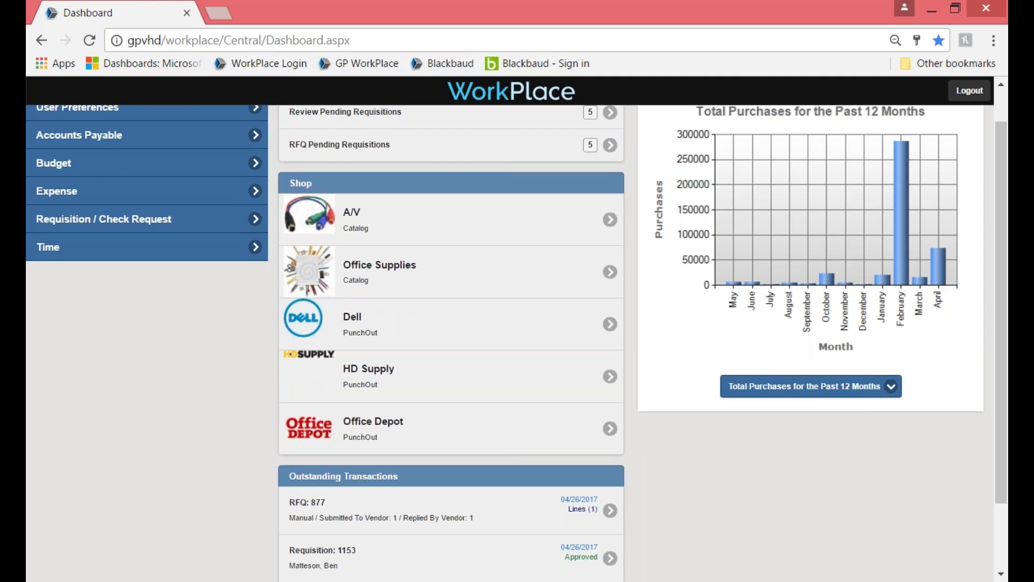
scroll(517, 330, "down", 2)
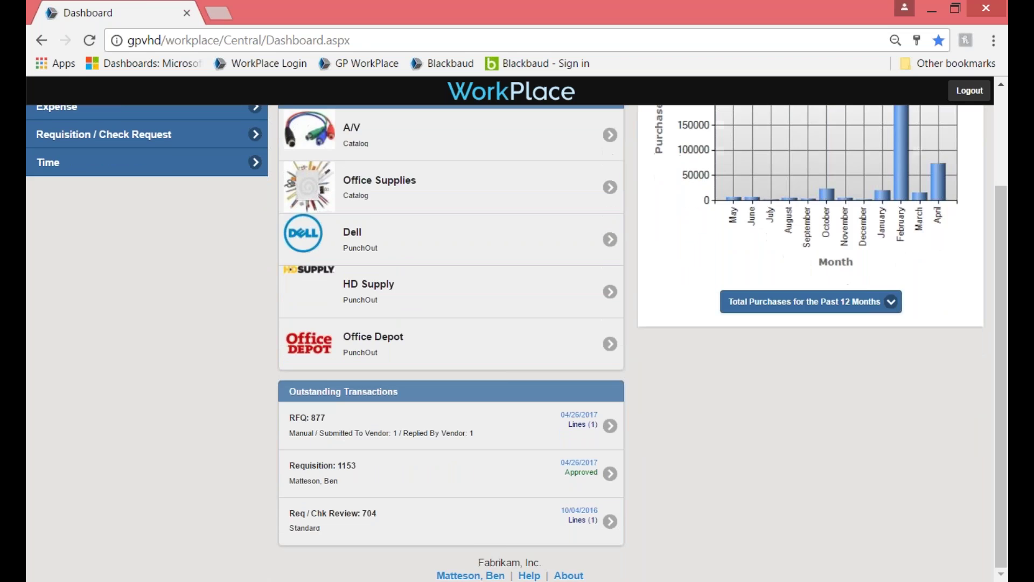
scroll(670, 330, "up", 3)
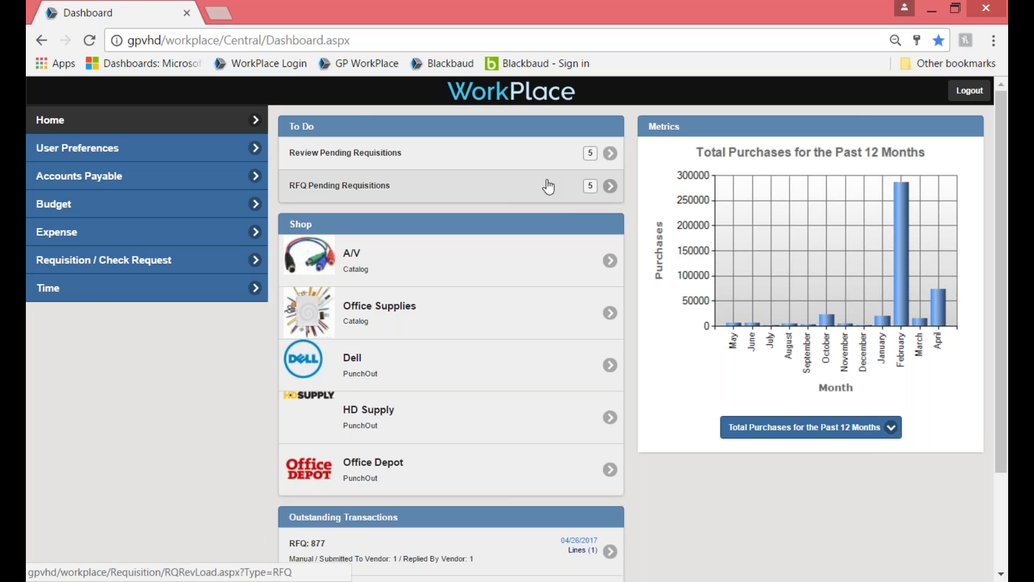
left_click(376, 169)
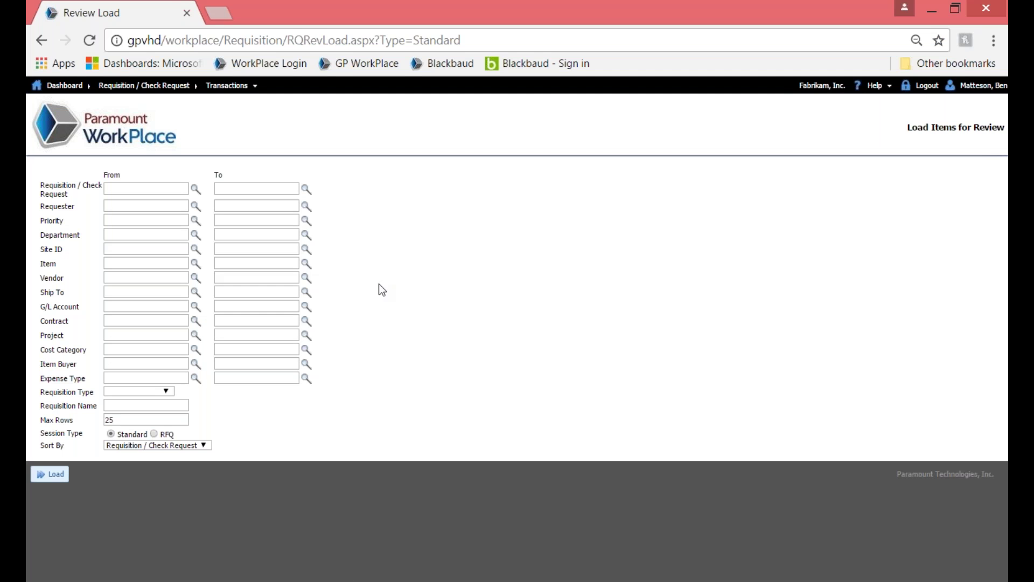
left_click(50, 474)
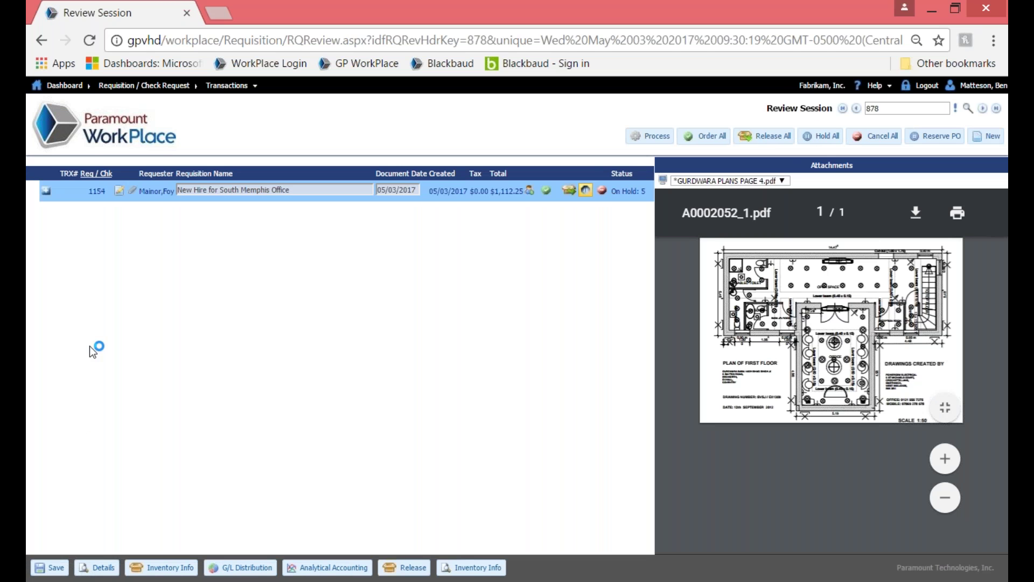
left_click(46, 194)
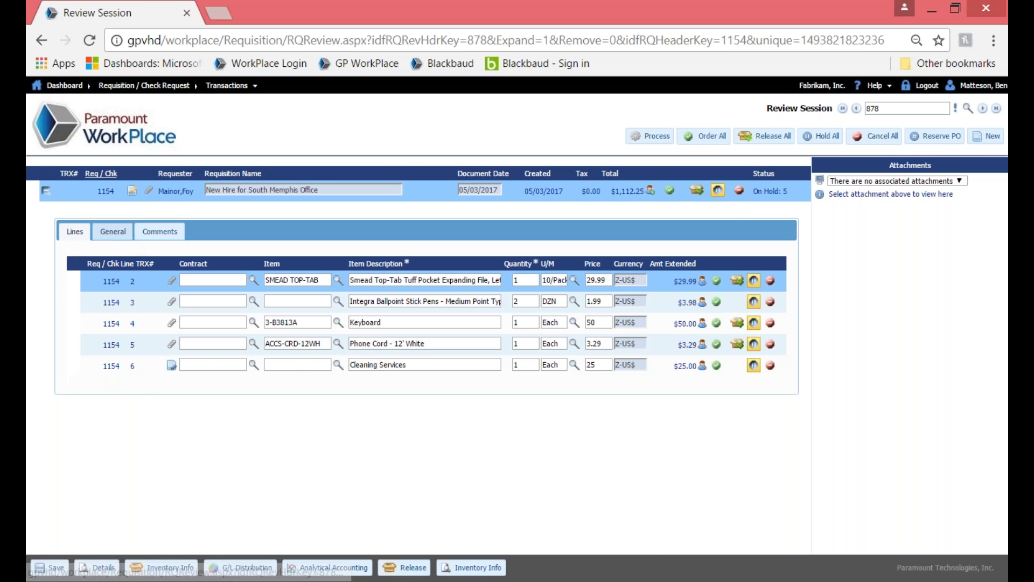
- Check the general details of the Smead expanding file line and the attachment on the Cleaning Services line
left_click(116, 233)
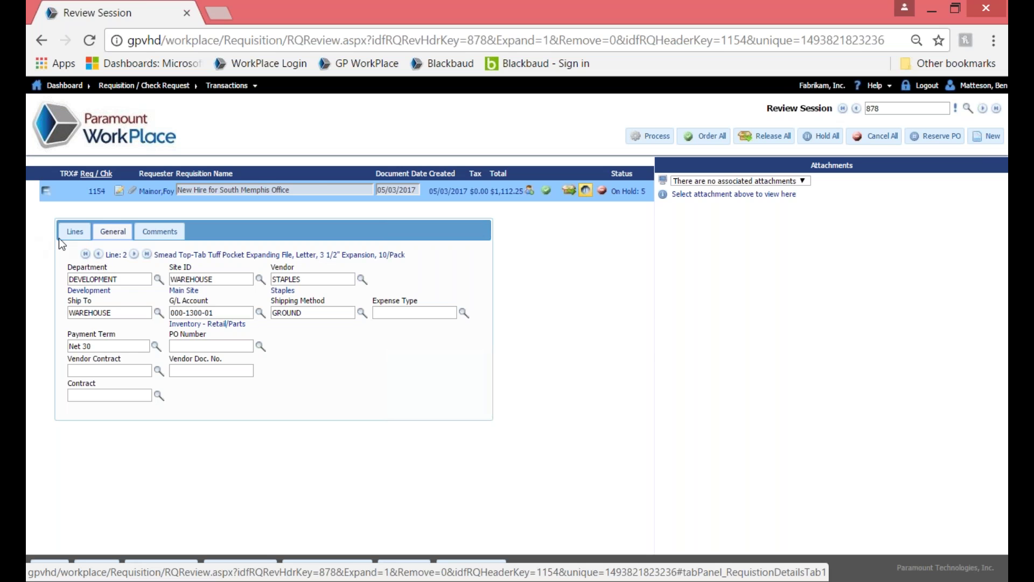
left_click(81, 233)
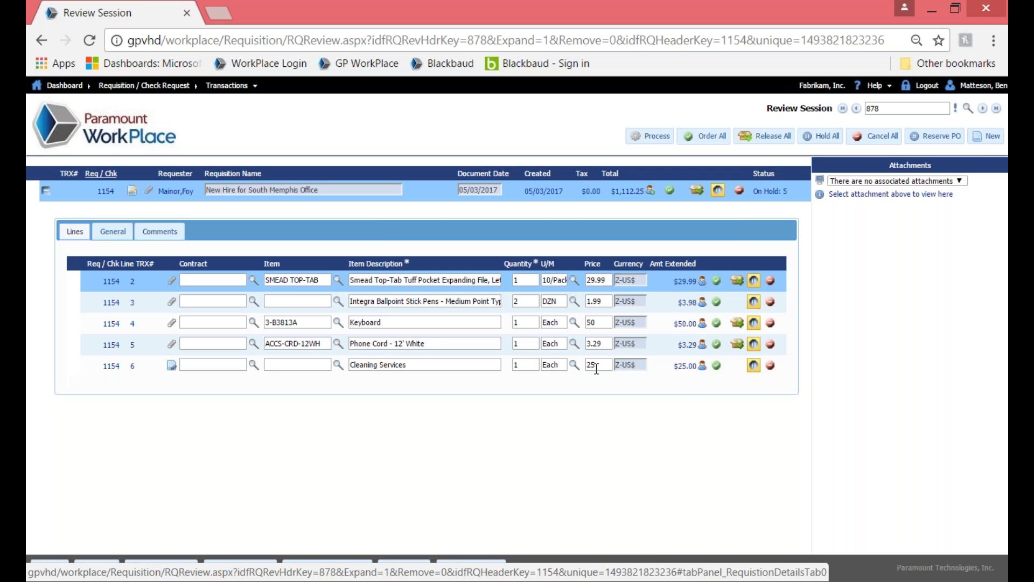
left_click(151, 367)
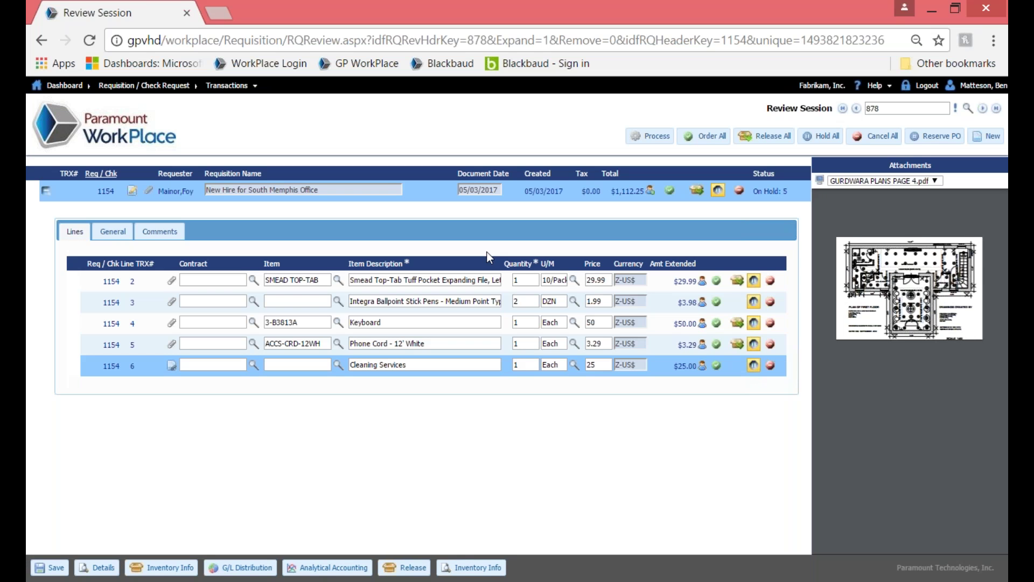
- Mark all requisition lines as ordered and process the review session to generate the purchase orders
left_click(708, 143)
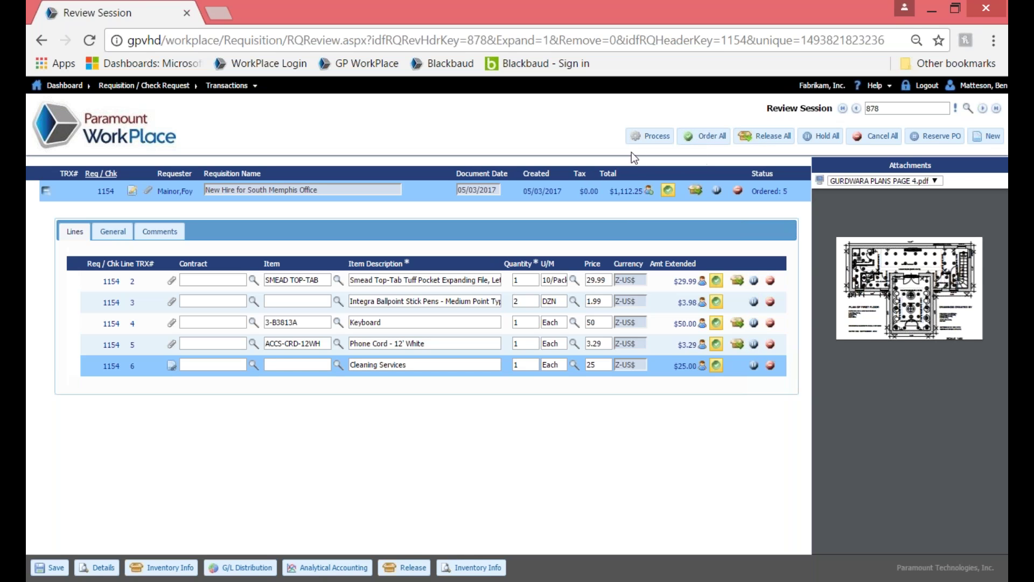
left_click(649, 136)
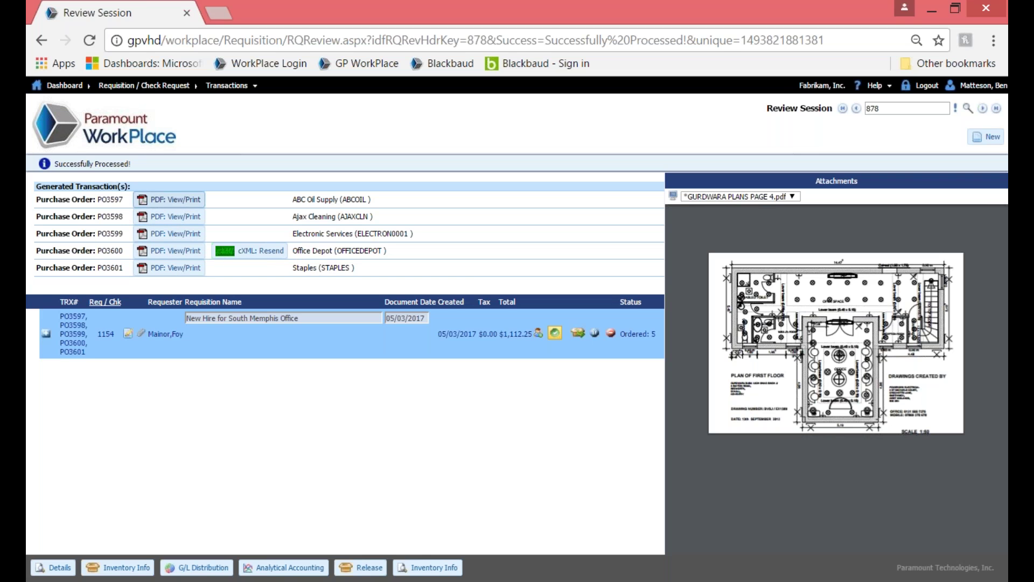
- View the generated purchase order PDF for ABC Oil Supply through to its order totals and close it
left_click(176, 199)
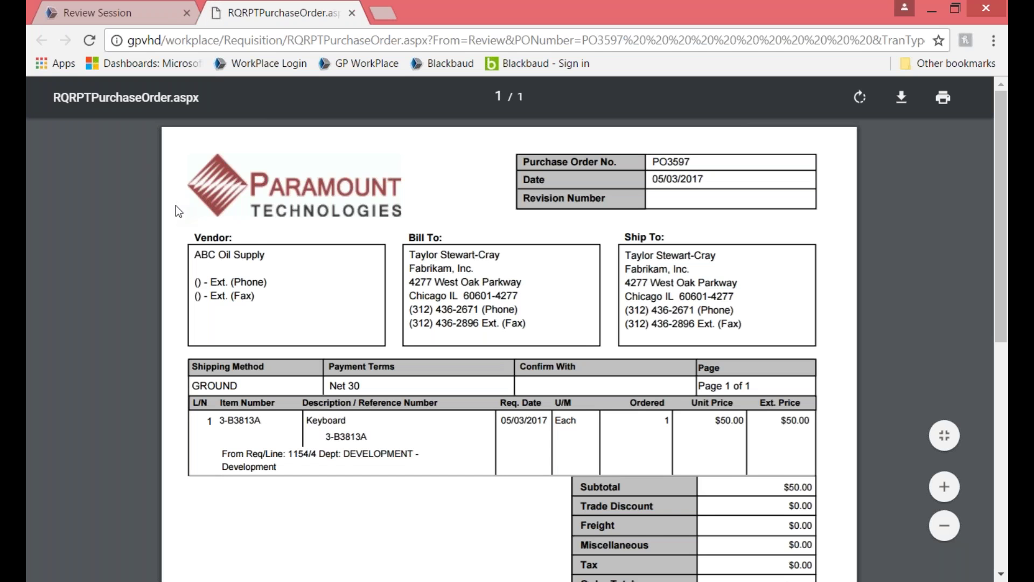
scroll(175, 206, "down", 3)
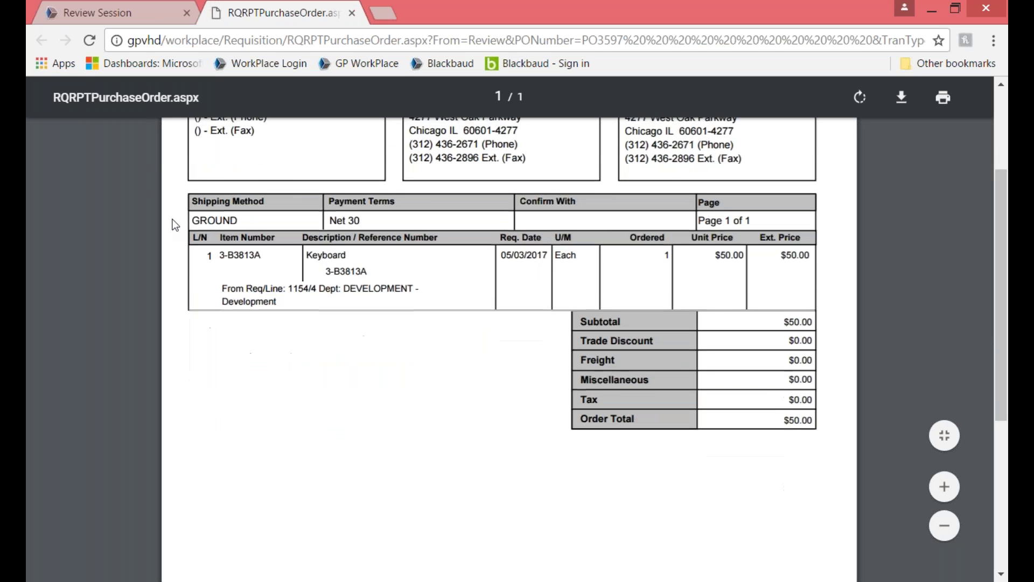
scroll(175, 226, "up", 3)
key("super")
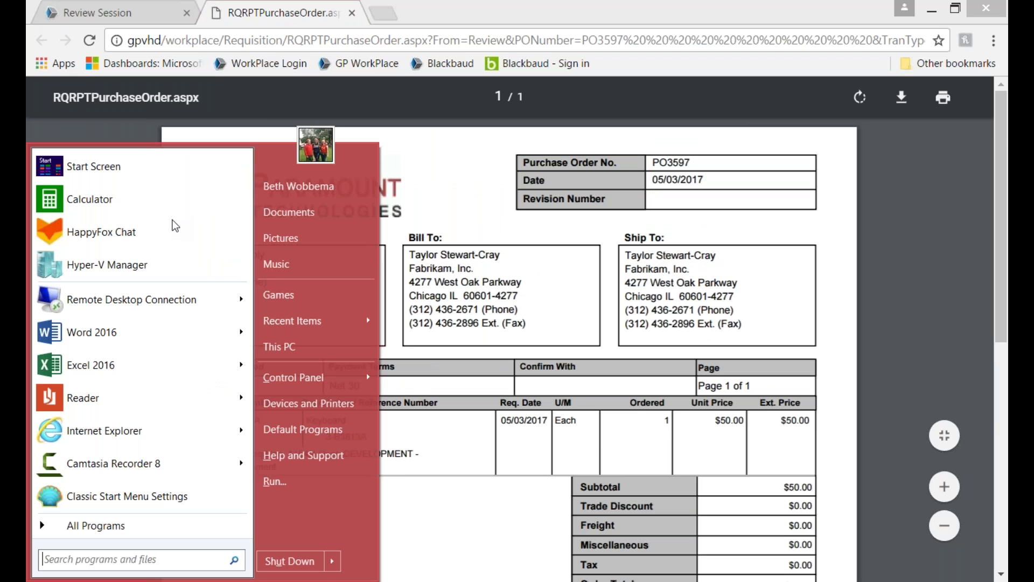
left_click(651, 218)
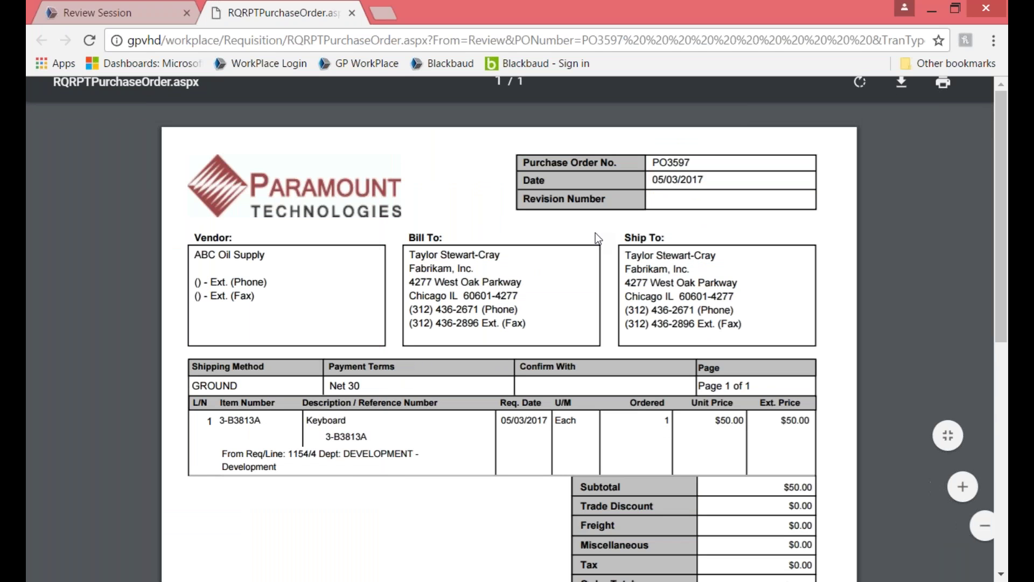
left_click(350, 17)
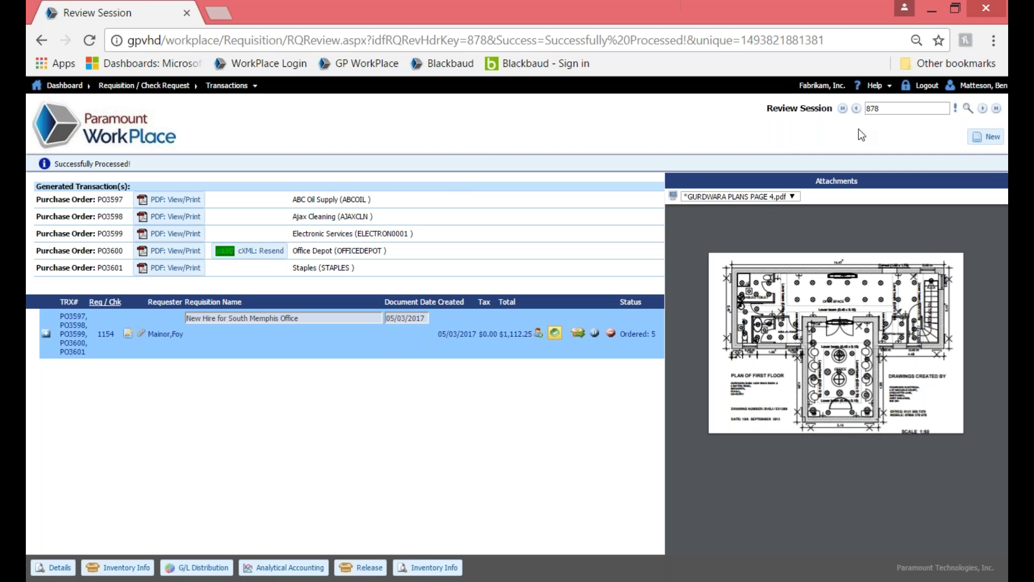
- Log out of the purchasing reviewer's account and log in to Fabrikam, Inc. with the receiver's user name and password
left_click(914, 92)
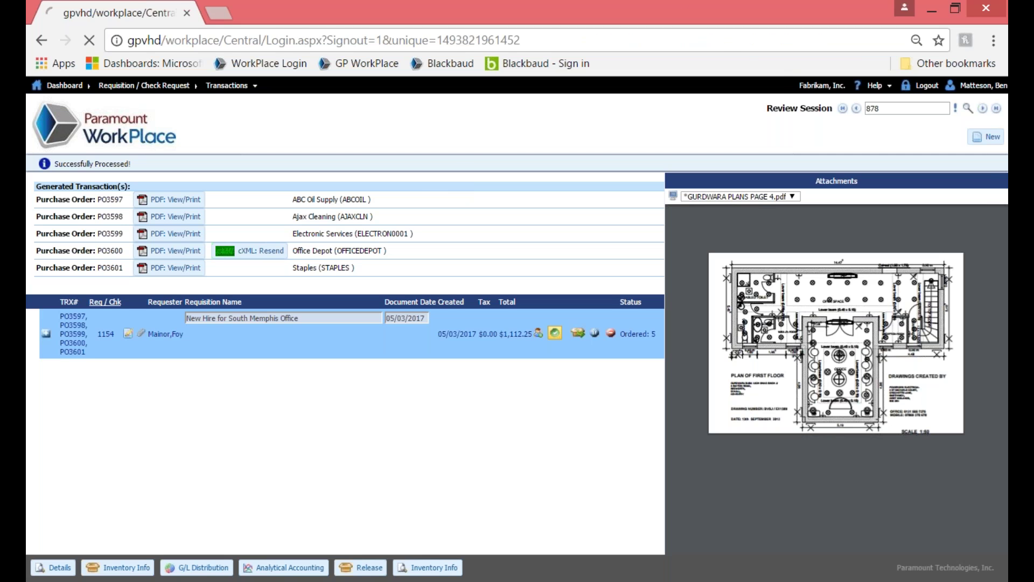
type("Phil")
key("Tab")
type("••••")
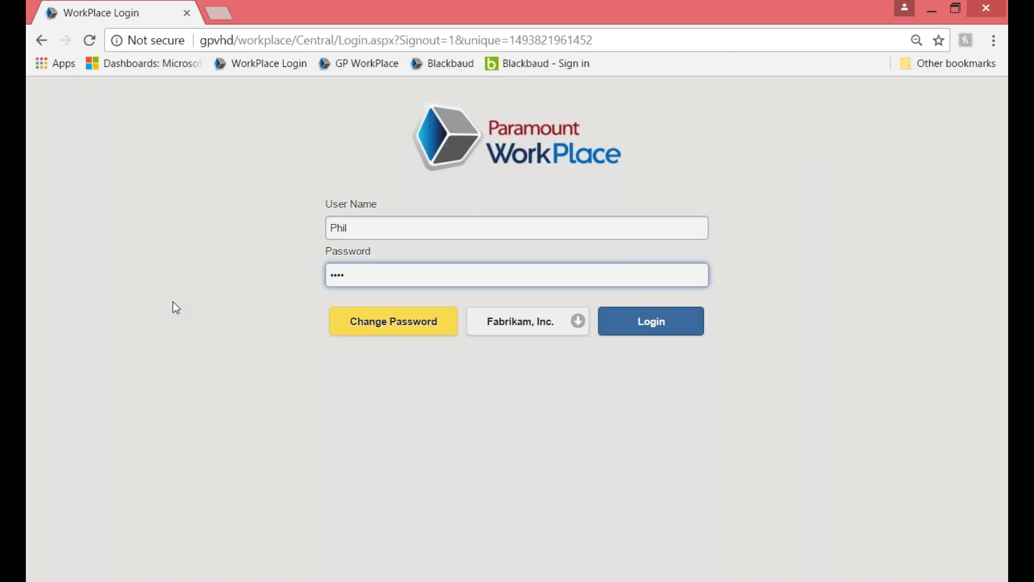
left_click(655, 321)
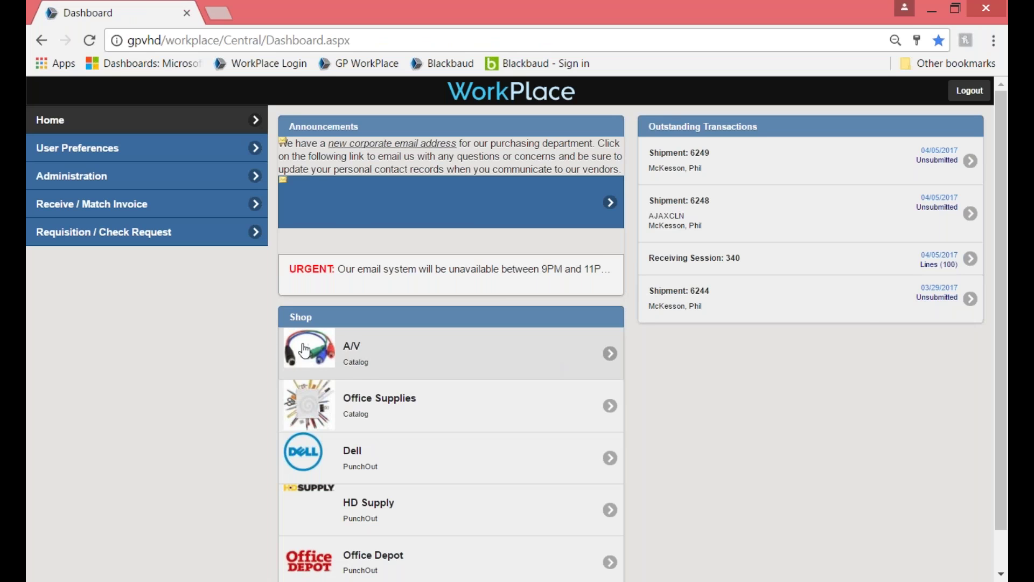
- Start a Receiving Wizard session, clear the requester filter and load the open purchase order lines
left_click(92, 204)
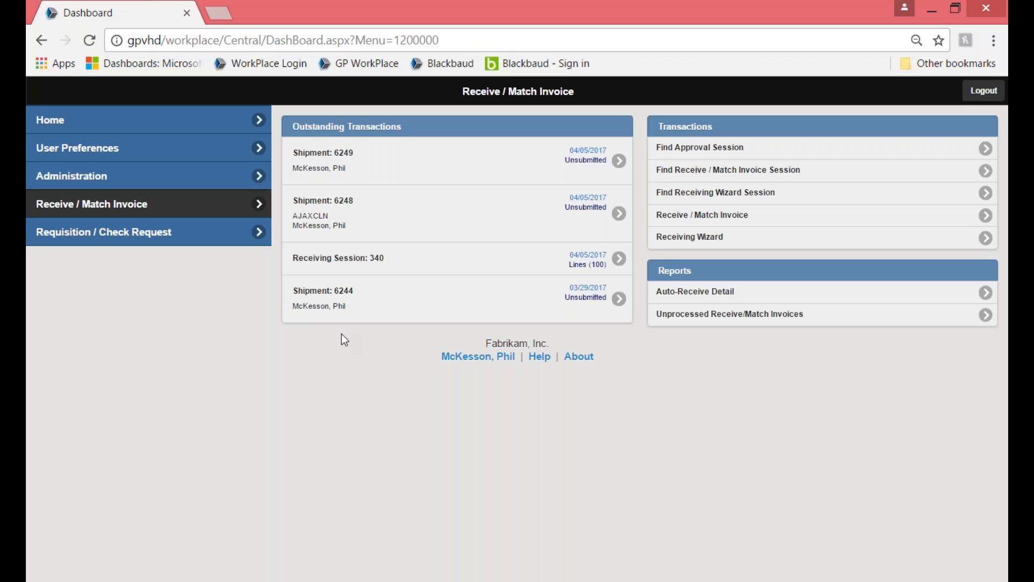
left_click(757, 238)
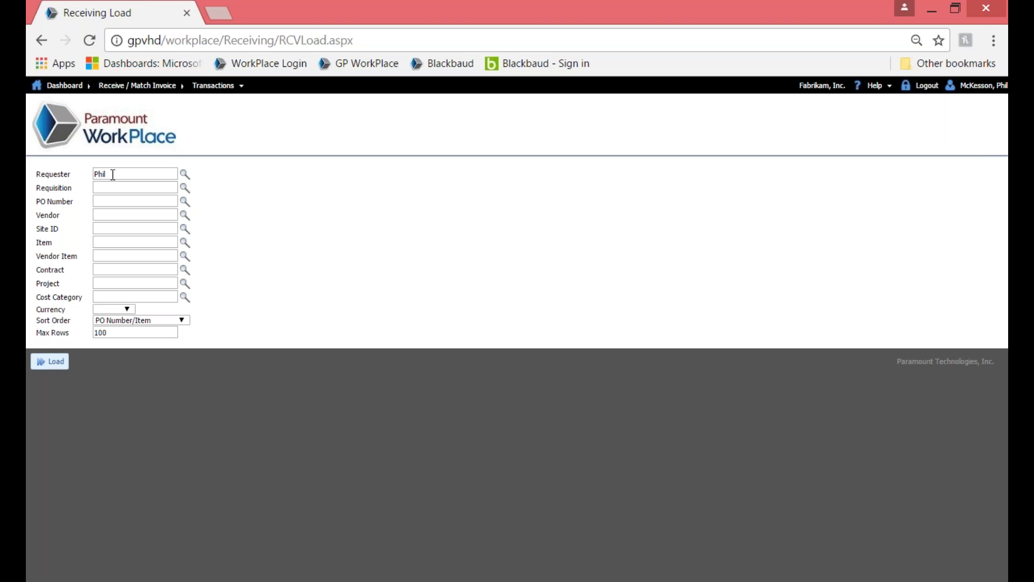
double_click(113, 174)
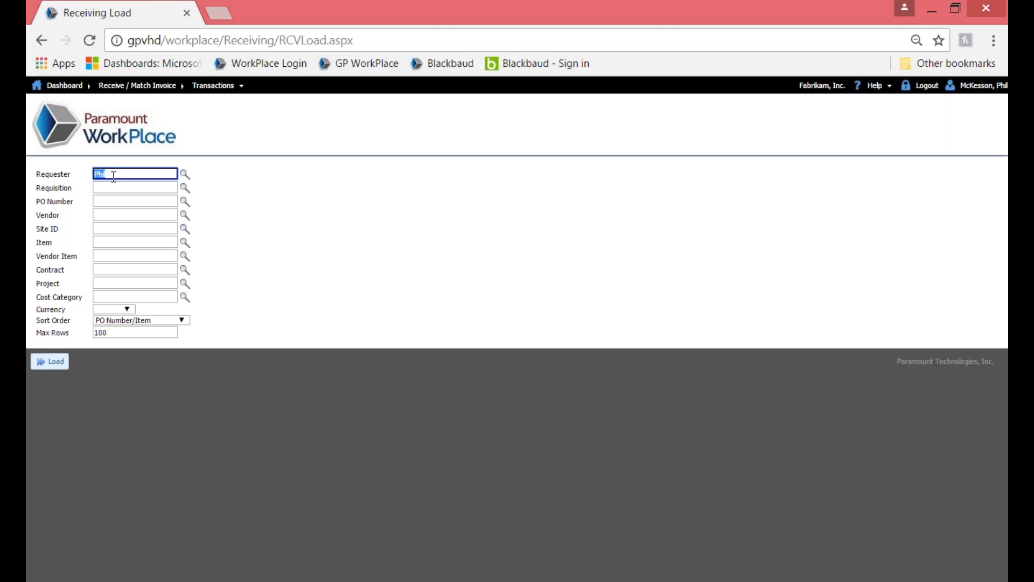
key("BackSpace")
left_click(50, 361)
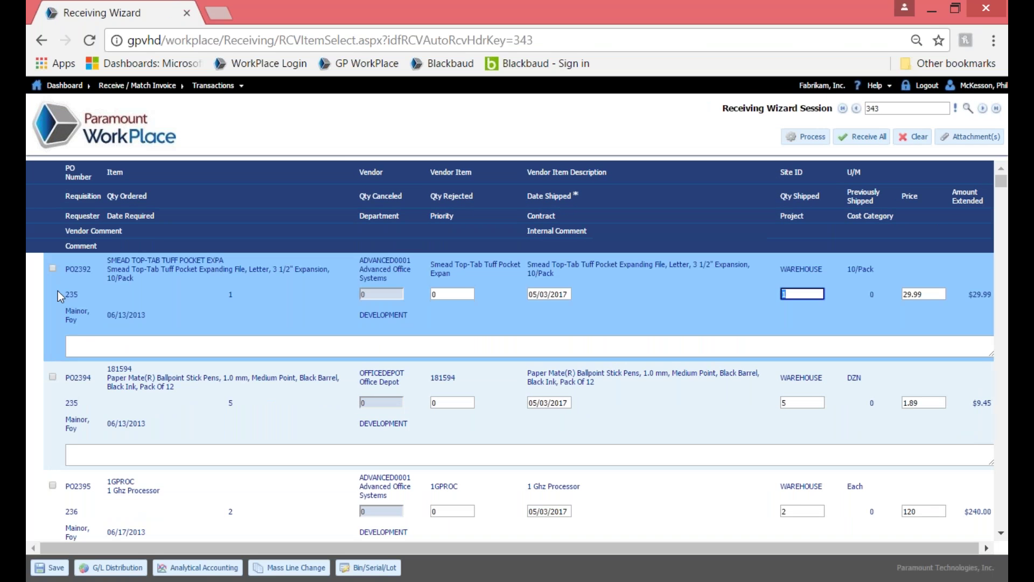
- Select the Smead Top-Tab expanding file line for receipt, add the comment "comments" and process the receiving session
left_click(55, 271)
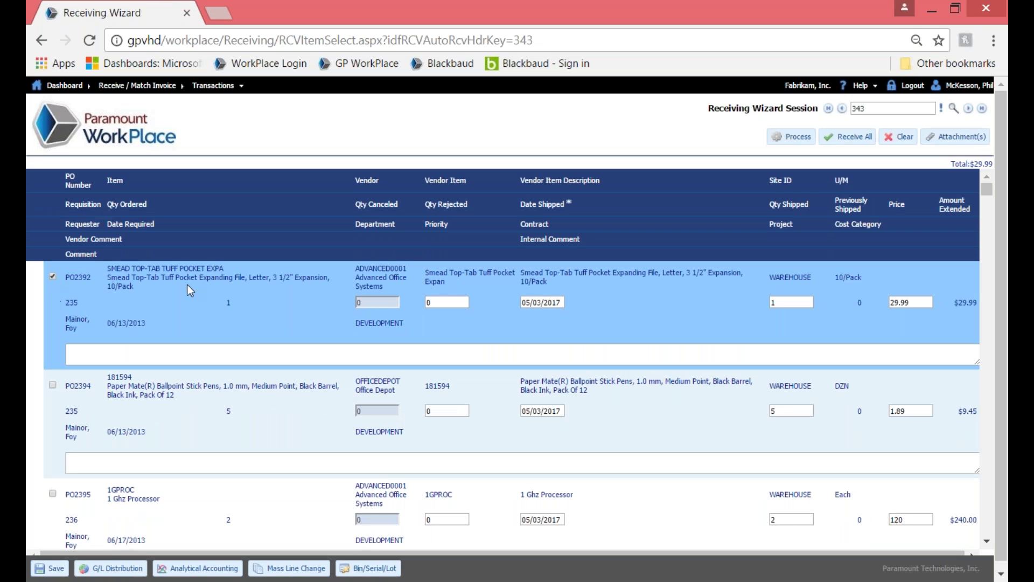
left_click(184, 355)
type("comments")
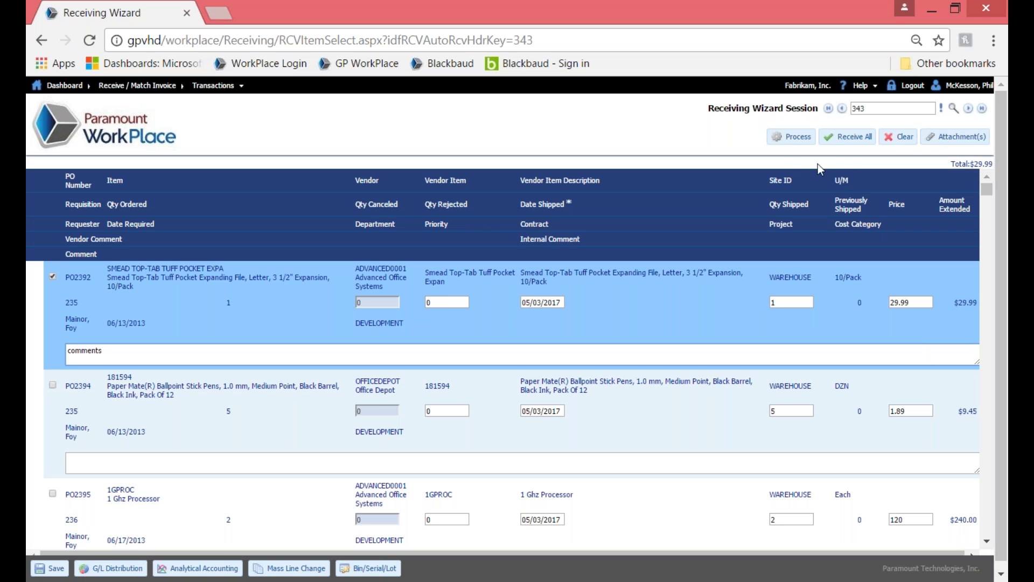
left_click(791, 138)
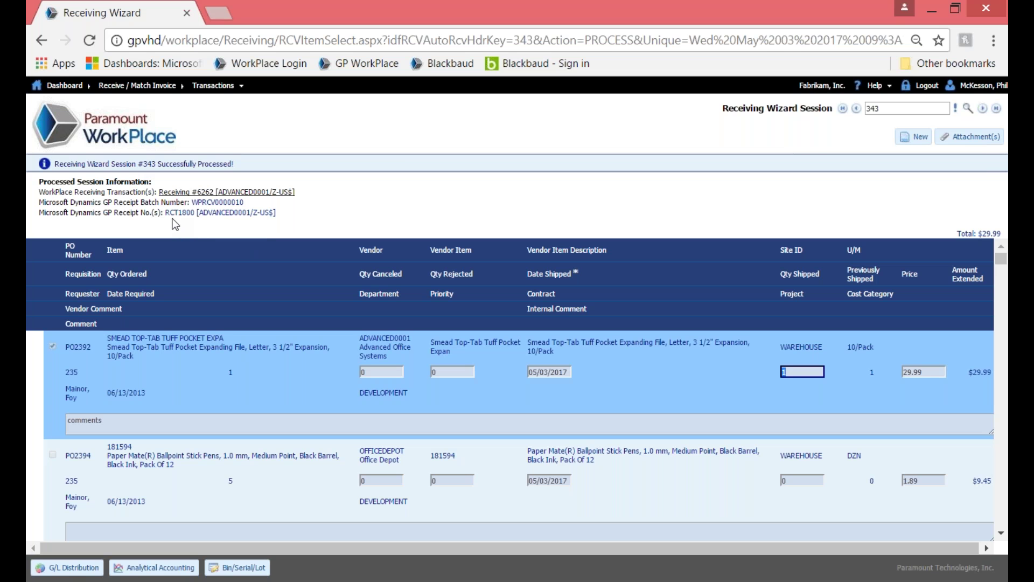
- Start a new Receive / Match Invoice transaction and set its transaction type to Shipment/Invoice
left_click(235, 86)
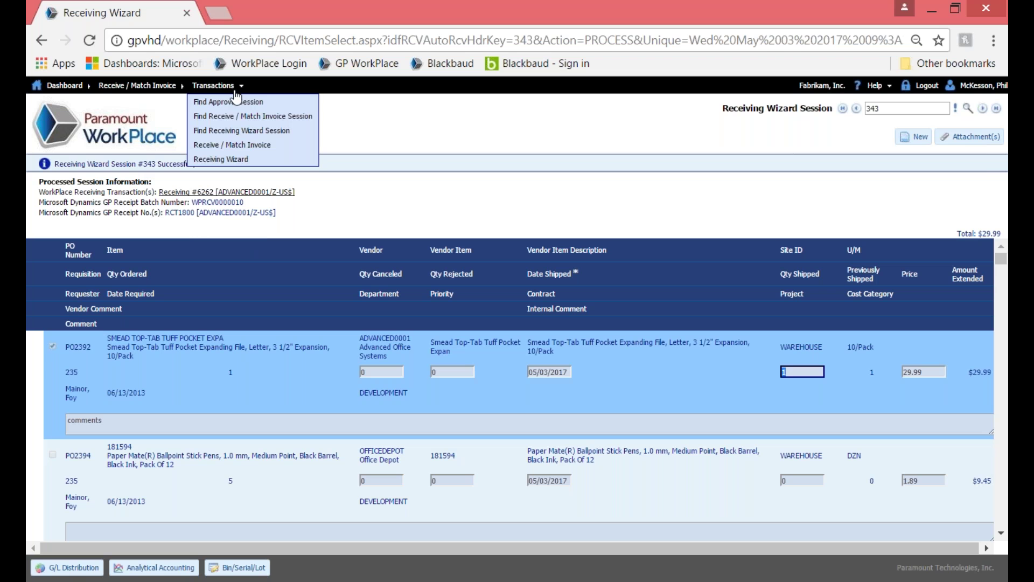
left_click(226, 159)
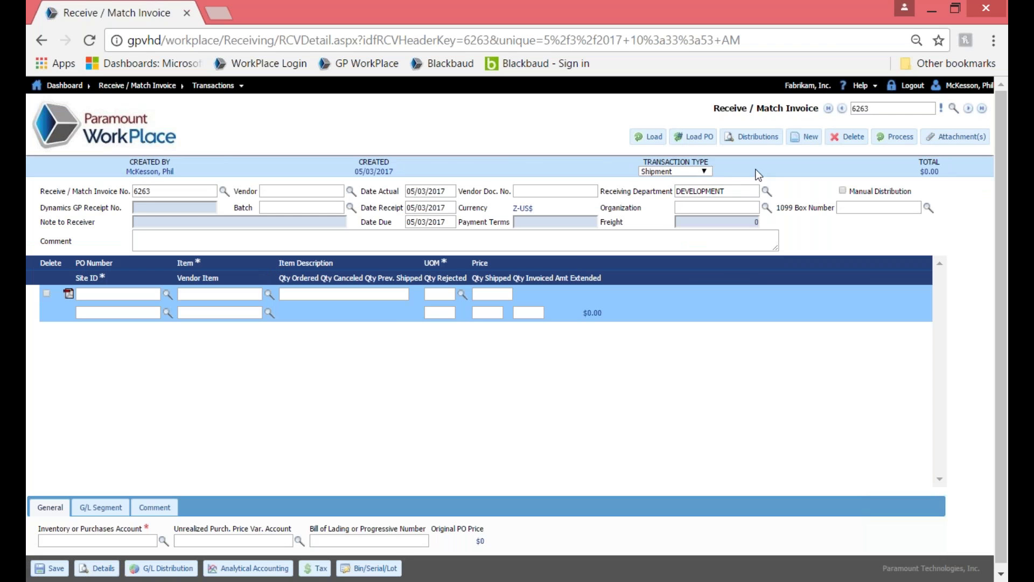
left_click(706, 172)
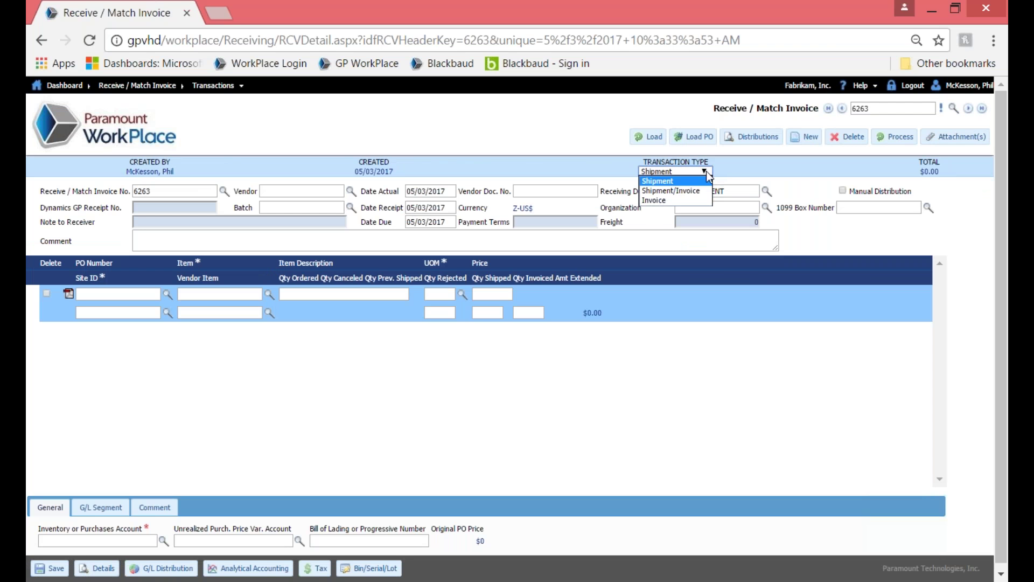
left_click(686, 191)
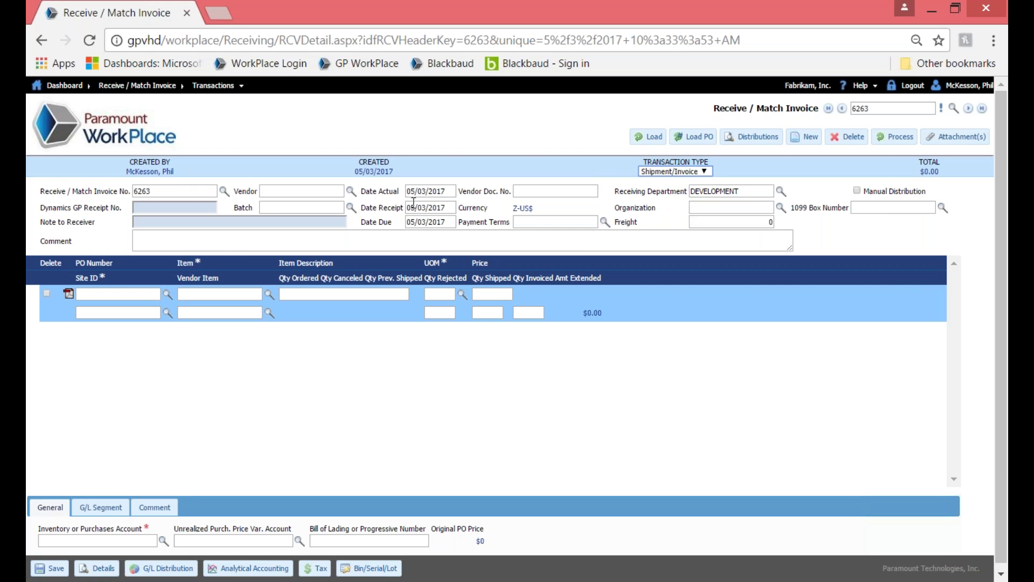
- Set the vendor to AJAXCLN and load the first listed Cleaning Services purchase order line into the transaction
left_click(351, 193)
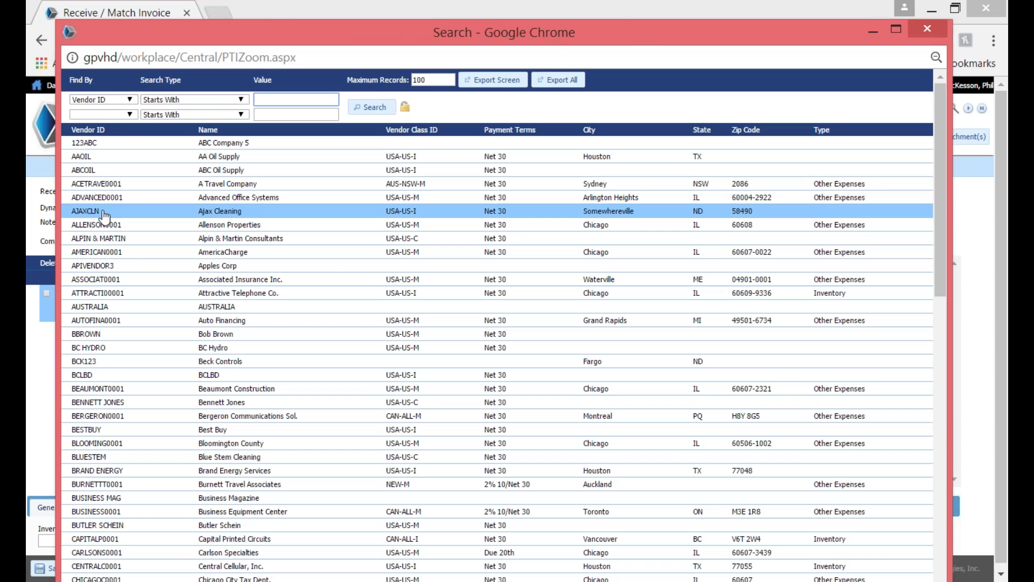
left_click(351, 210)
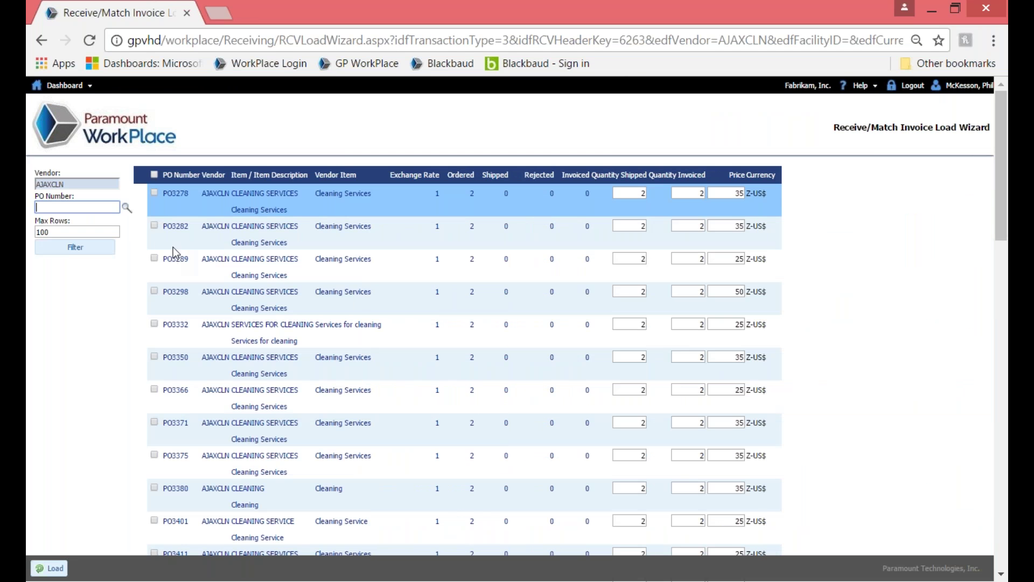
left_click(154, 193)
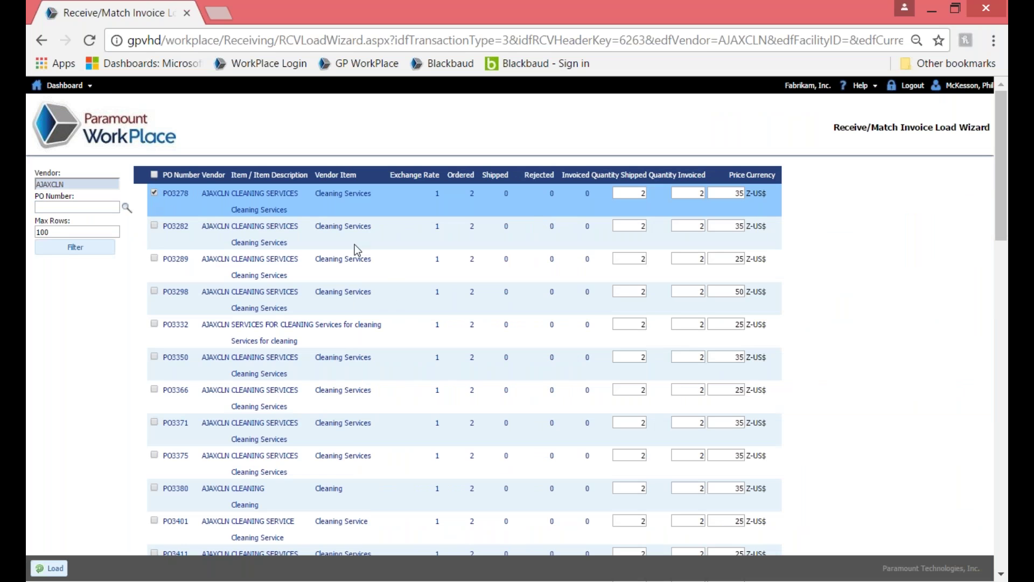
left_click(49, 567)
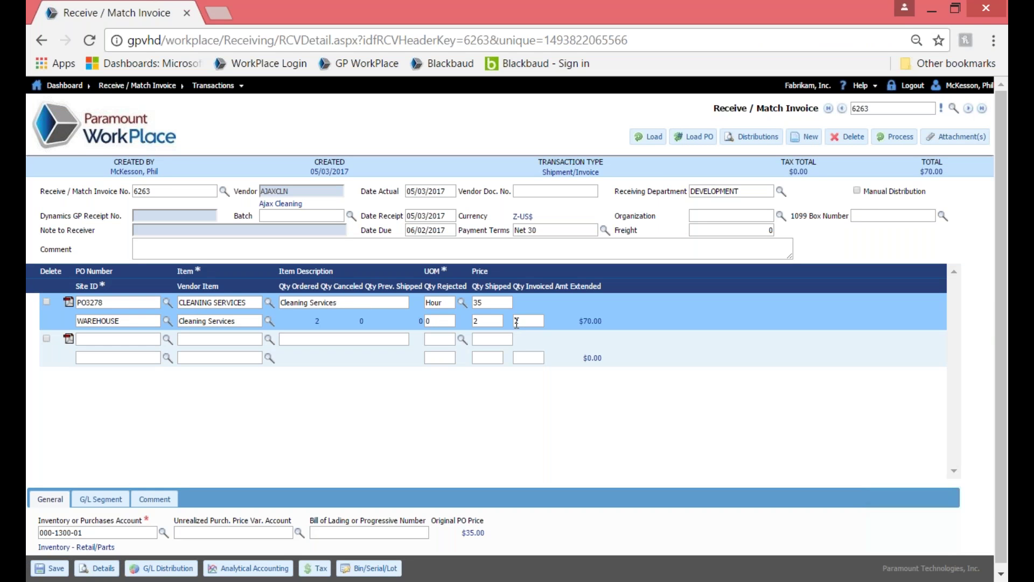
- Check the Cleaning Services line's shipped and invoiced quantities and set the vendor document number to INv123548
left_click(490, 321)
key("Tab")
left_click(668, 462)
left_click(532, 191)
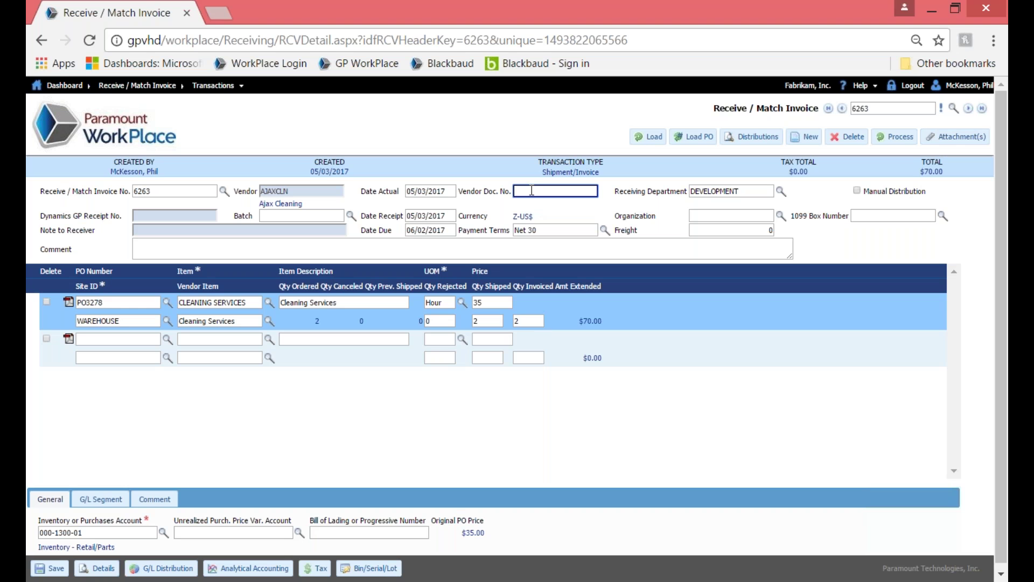
type("INv123548")
left_click(555, 406)
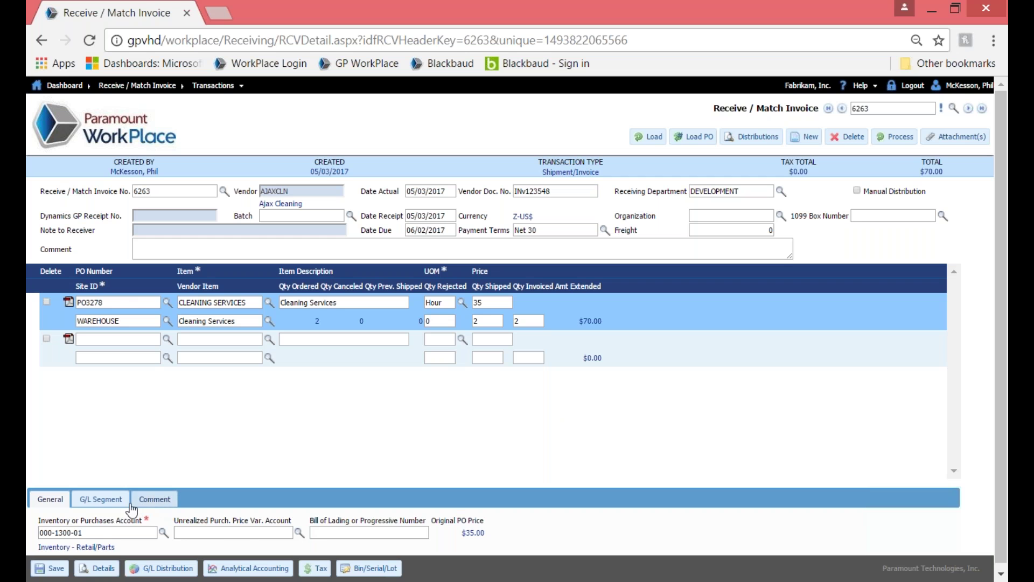
- Check the Cleaning Services line's G/L segment, comment and general details and process the Shipment/Invoice transaction
left_click(100, 499)
left_click(169, 501)
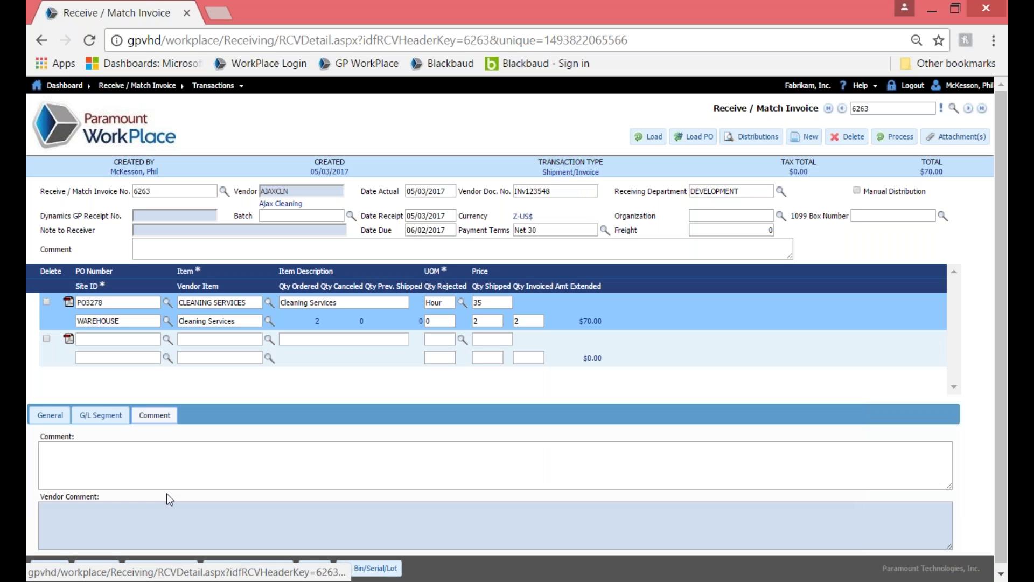
left_click(50, 415)
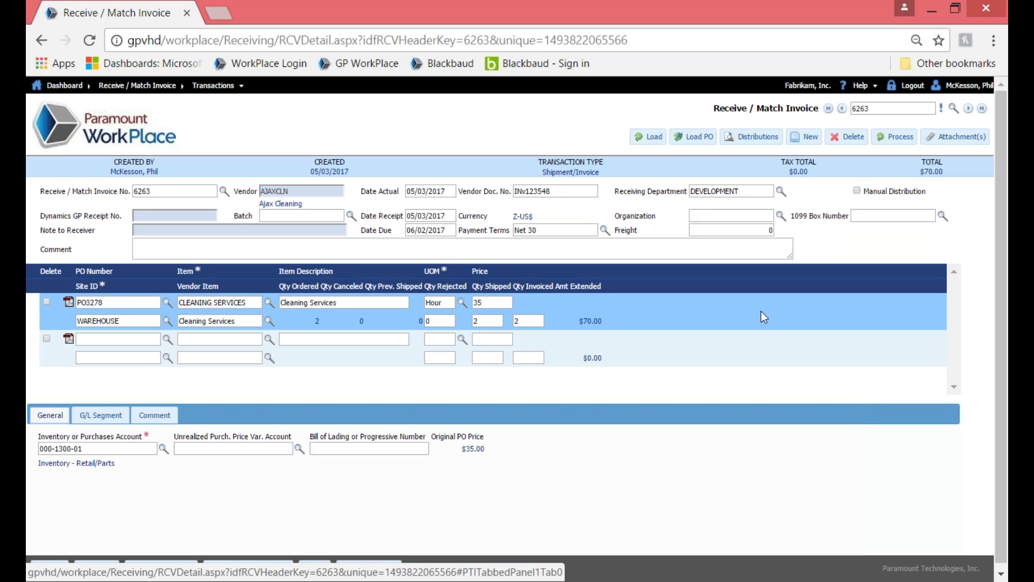
left_click(897, 136)
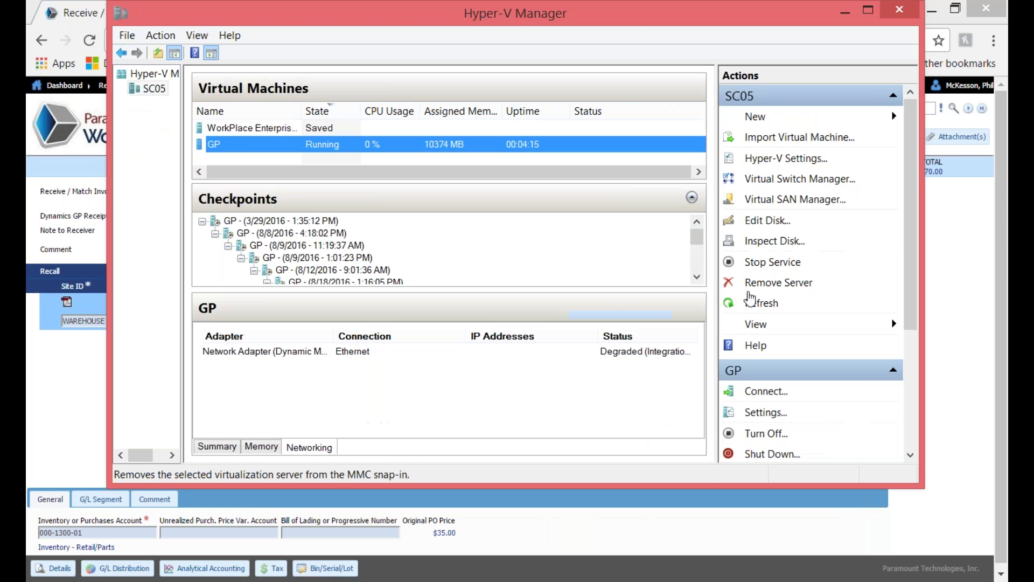
- Switch to Microsoft Dynamics GP and check the most recent receipt in Receivings Transaction Entry before returning to WorkPlace
left_click_drag(678, 8, 1033, 3)
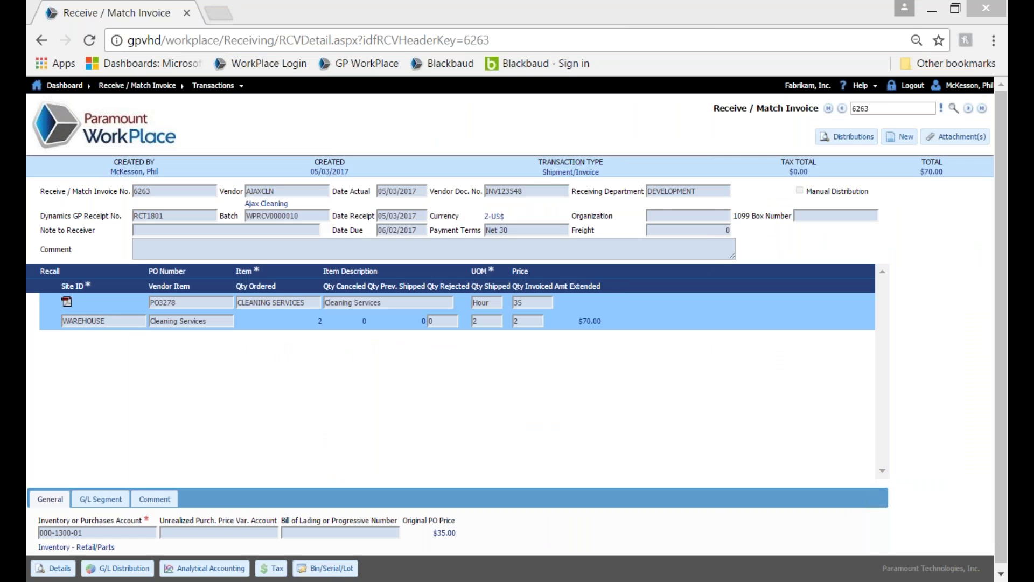
left_click_drag(1033, 3, 1007, 24)
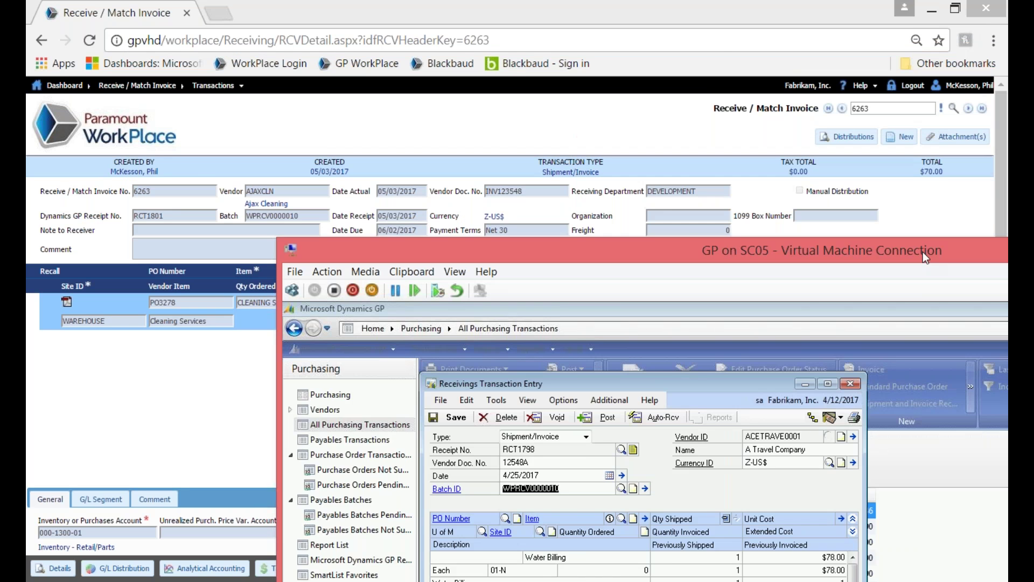
left_click_drag(923, 251, 676, 53)
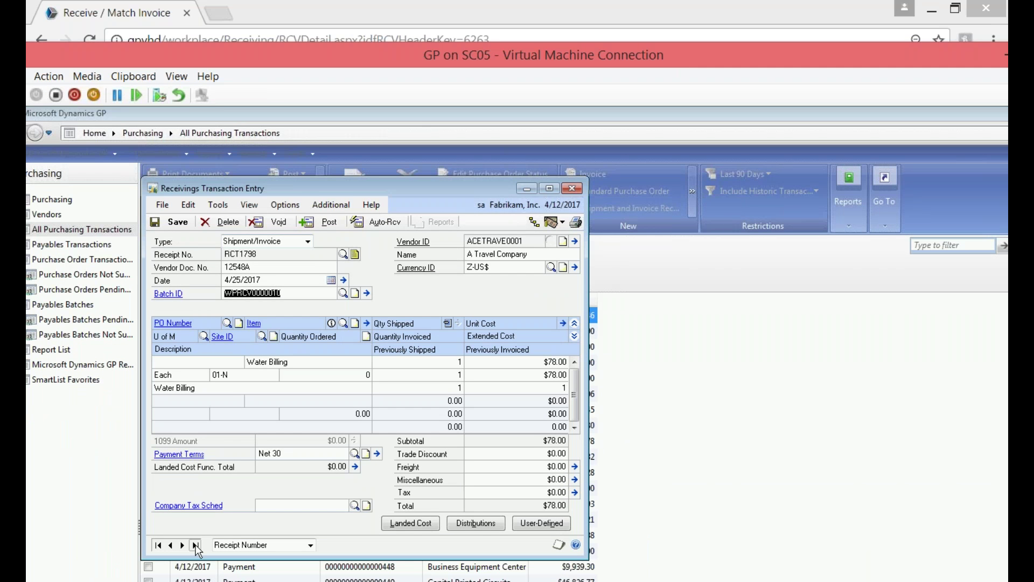
left_click(196, 545)
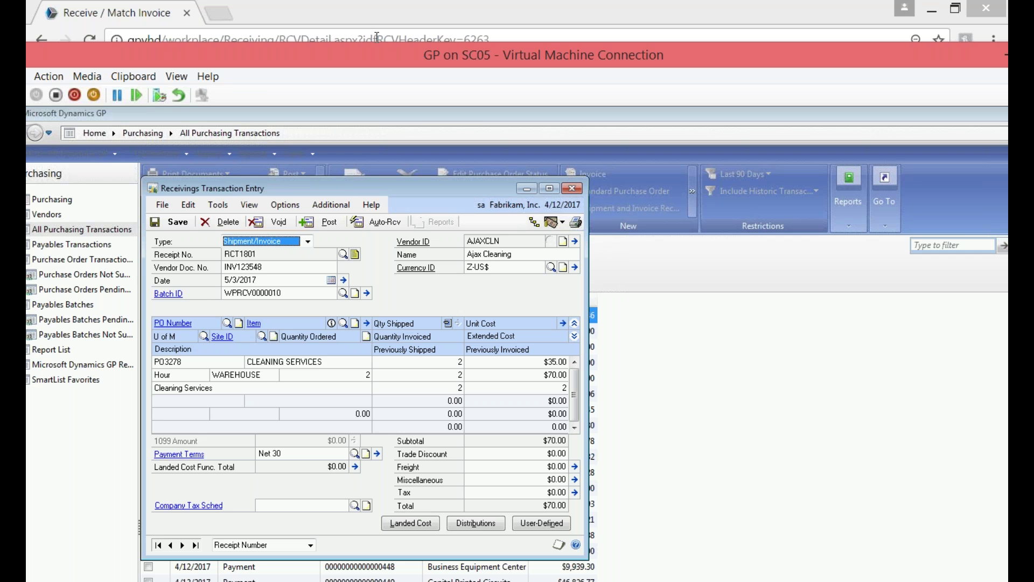
double_click(377, 59)
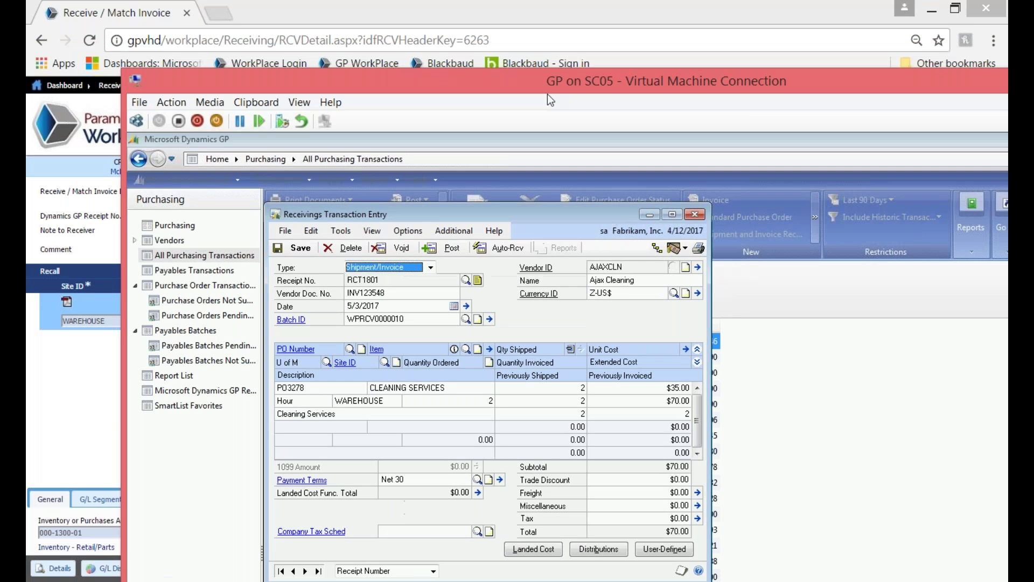
left_click(937, 46)
- Sign out of WorkPlace and log in to Fabrikam, Inc. with the check request user's name and account password
left_click(915, 86)
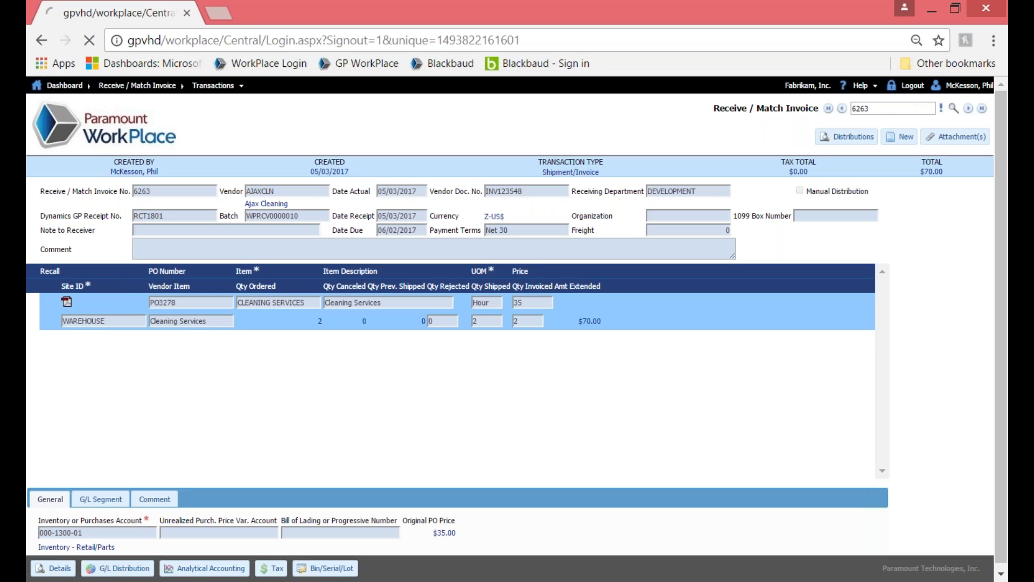
key("shift+Tab")
type("F")
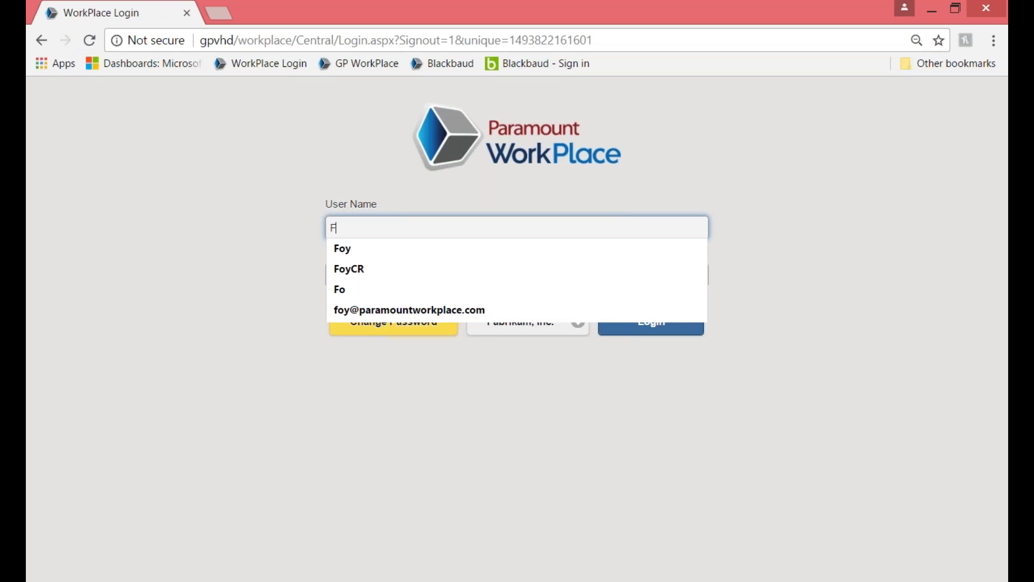
type("oy")
key("Tab")
key("shift+Tab")
type("Foy")
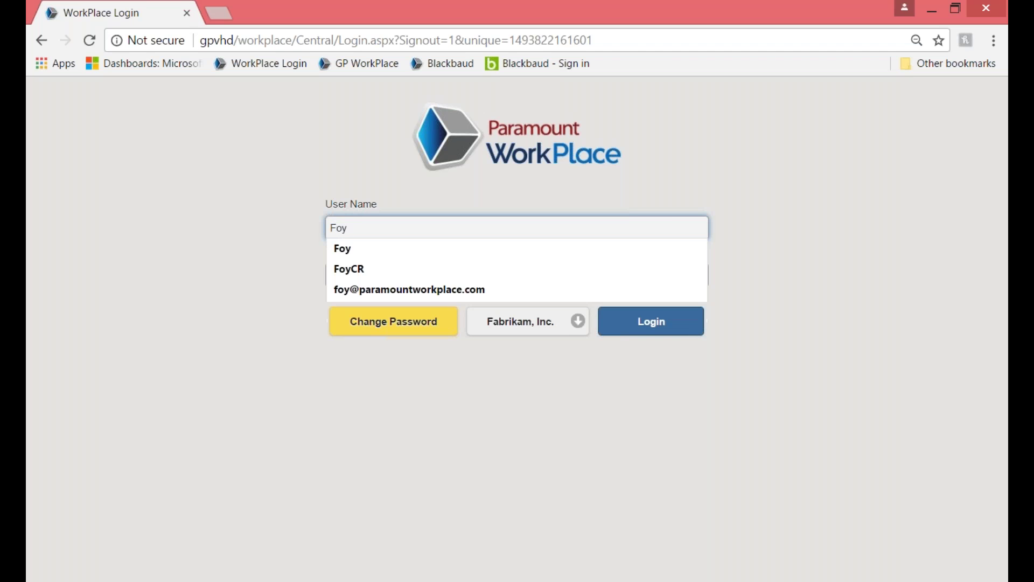
type("CR")
key("Tab")
type("***")
key("Return")
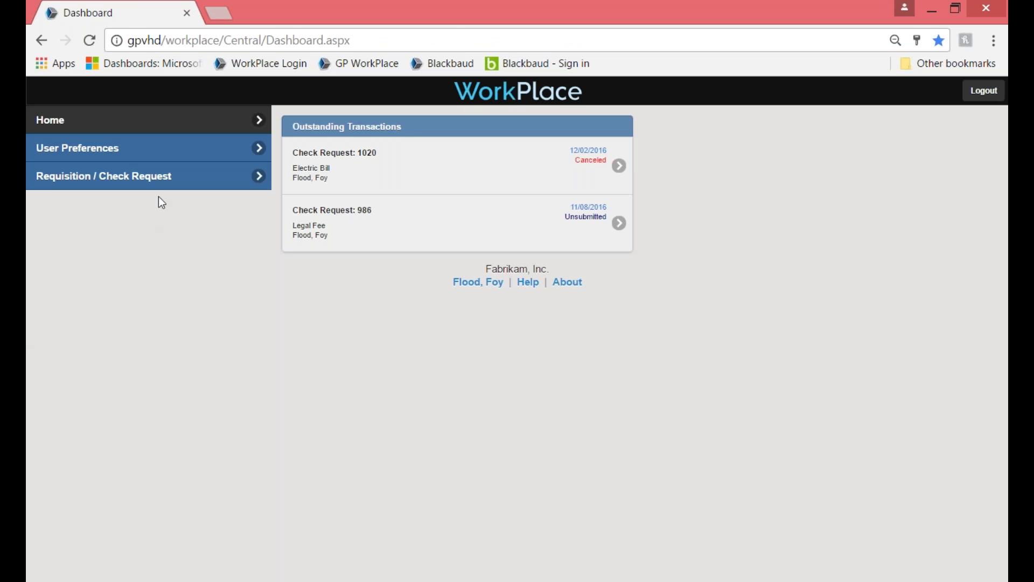
- Start a new check request and assign the imported invoice Stetson and Morrow.gif to it
left_click(162, 183)
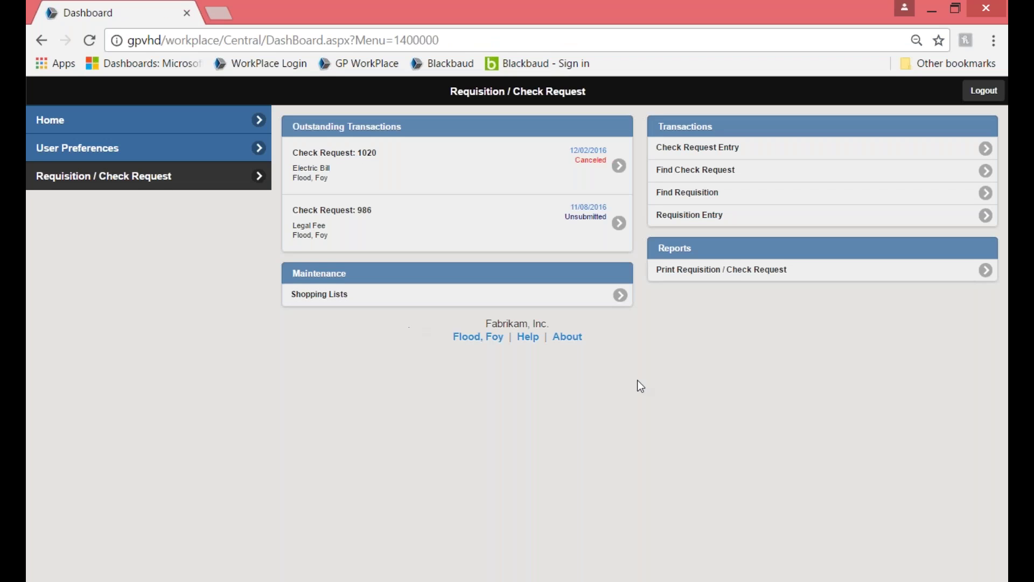
left_click(752, 156)
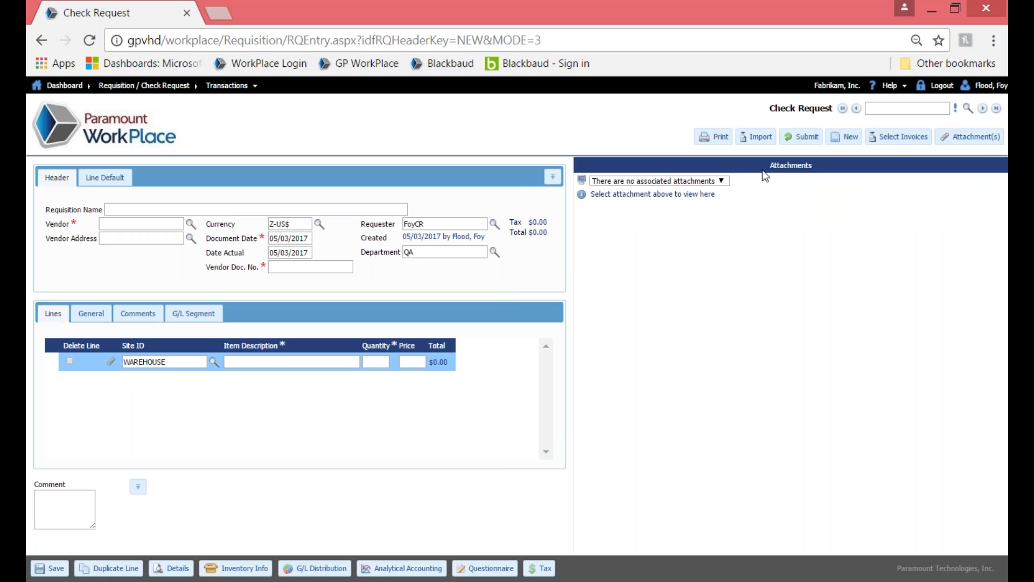
left_click(911, 138)
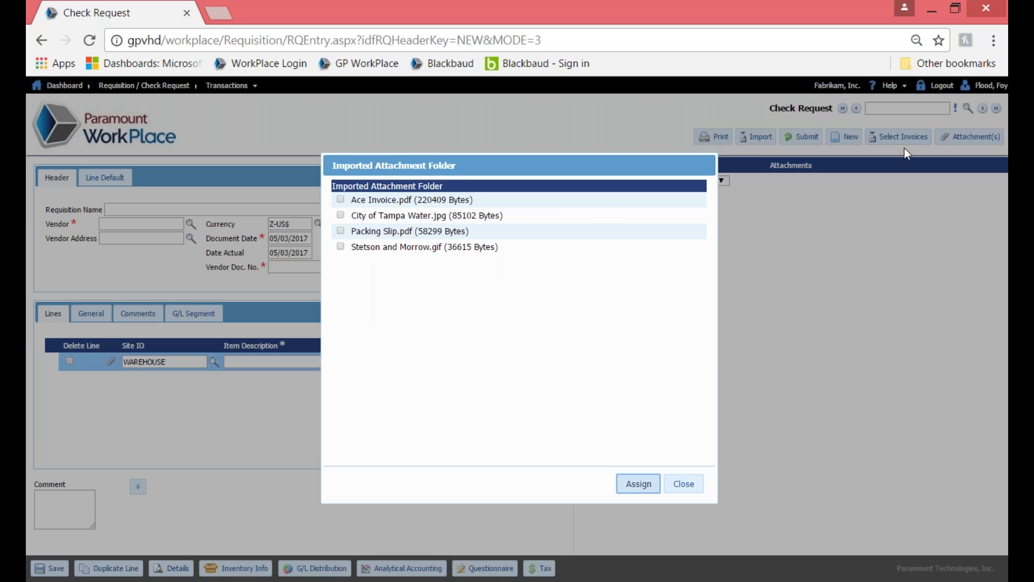
left_click(396, 252)
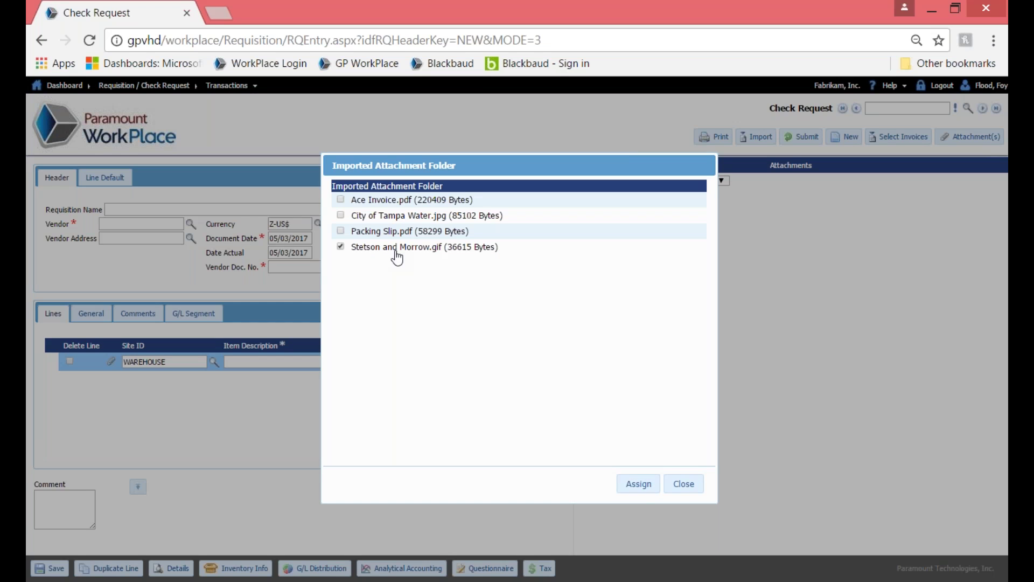
left_click(648, 486)
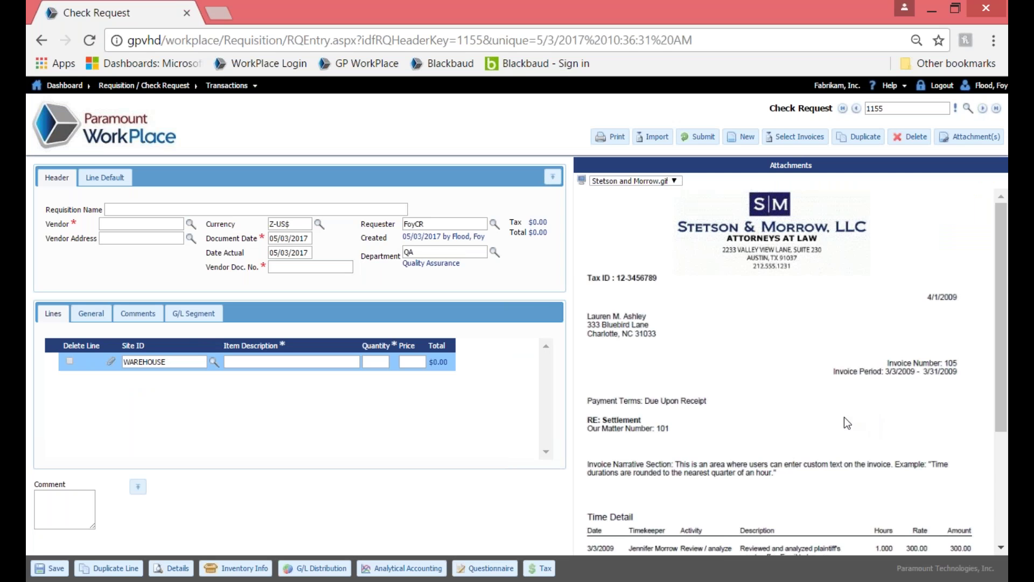
- Name the requisition Legal Fees, select vendor ADVANCED0001 and set the vendor document number to 105
left_click(315, 209)
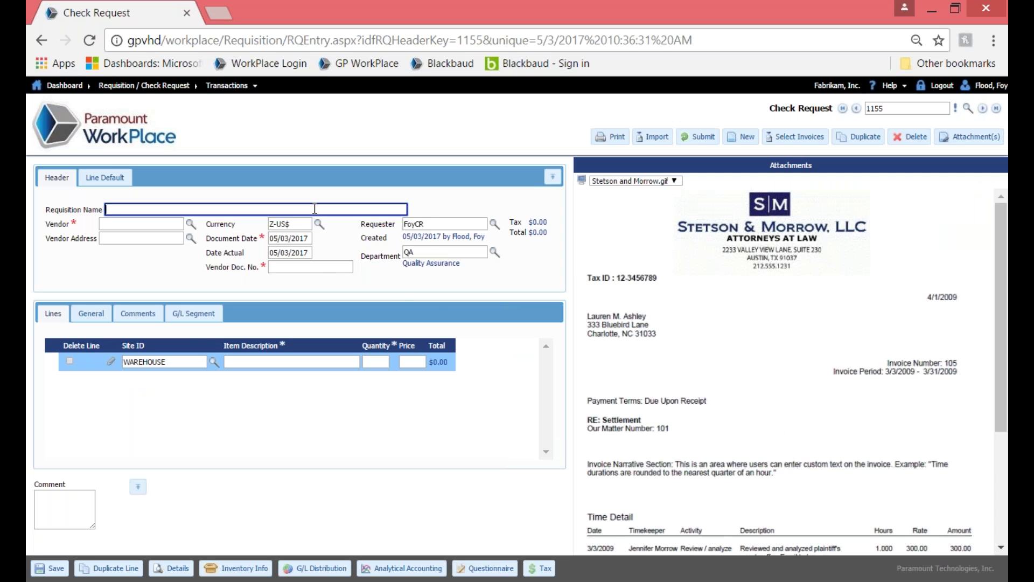
type("Legal Fees")
left_click(192, 226)
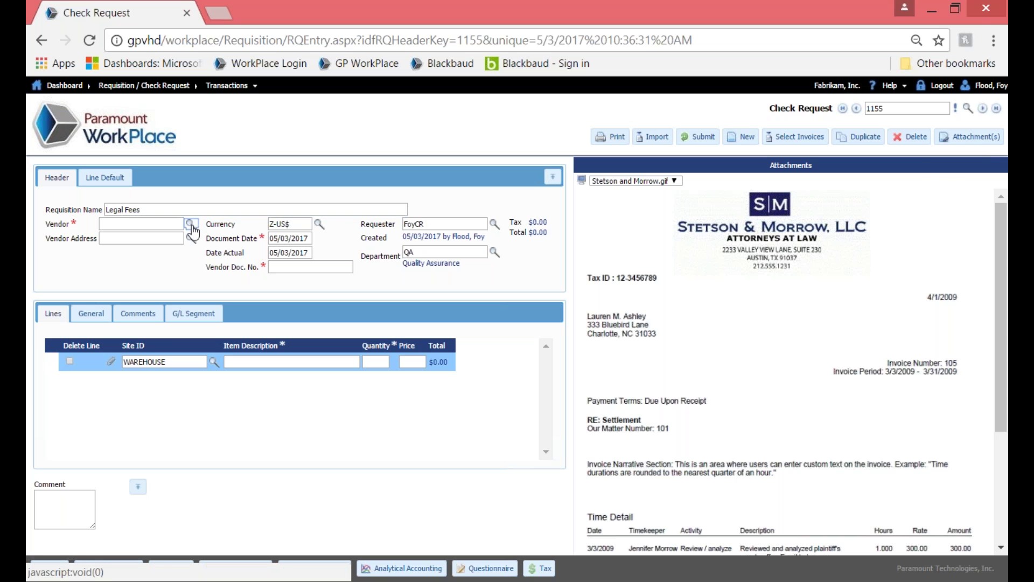
left_click(191, 226)
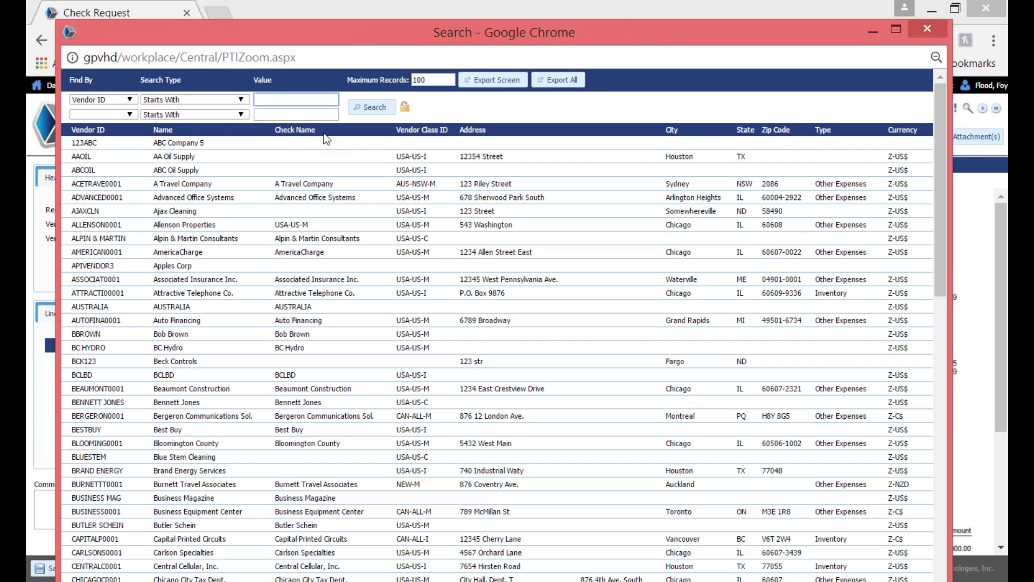
left_click(311, 198)
left_click(310, 266)
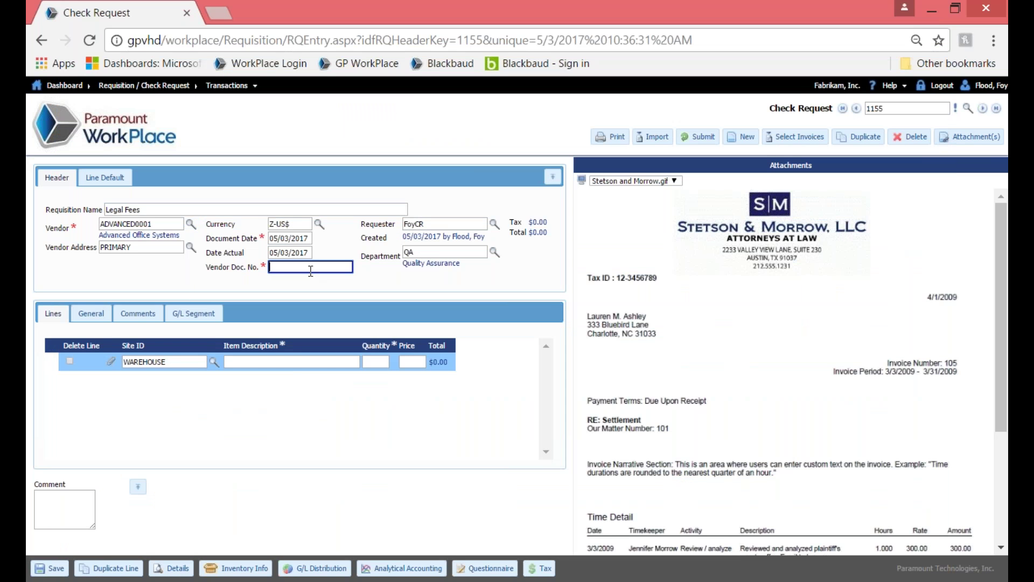
type("105")
- Consult the invoice's time detail and enter a first line described as a with quantity 1 and price 300
left_click(318, 418)
scroll(727, 312, "down", 3)
scroll(729, 318, "down", 1)
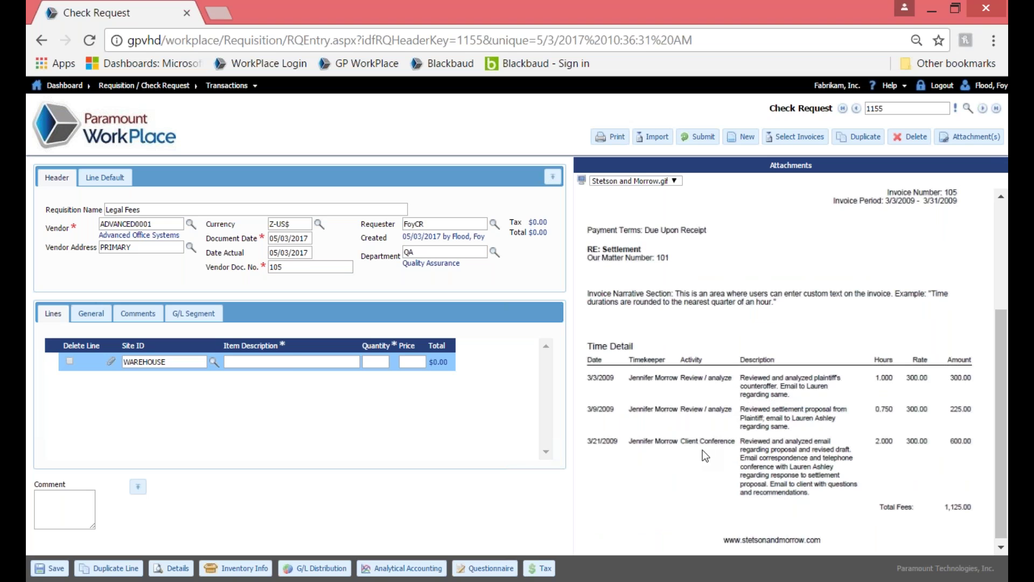
left_click(291, 362)
type("a")
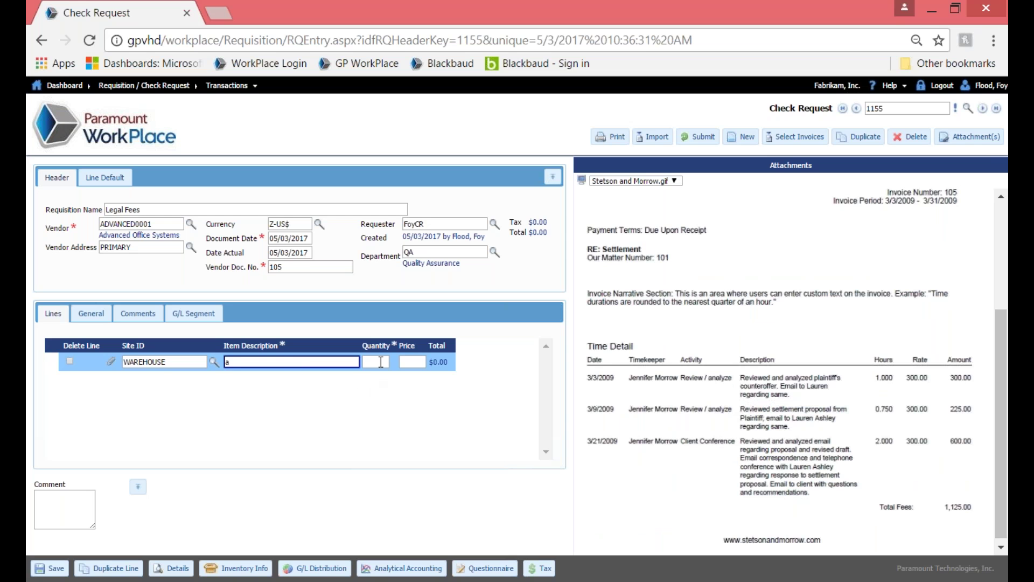
left_click(381, 362)
type("300.00")
key("Tab")
key("shift+Tab")
type("1")
key("Tab")
type("300")
- Add a second line described as b with quantity 1 and price 225
left_click(339, 380)
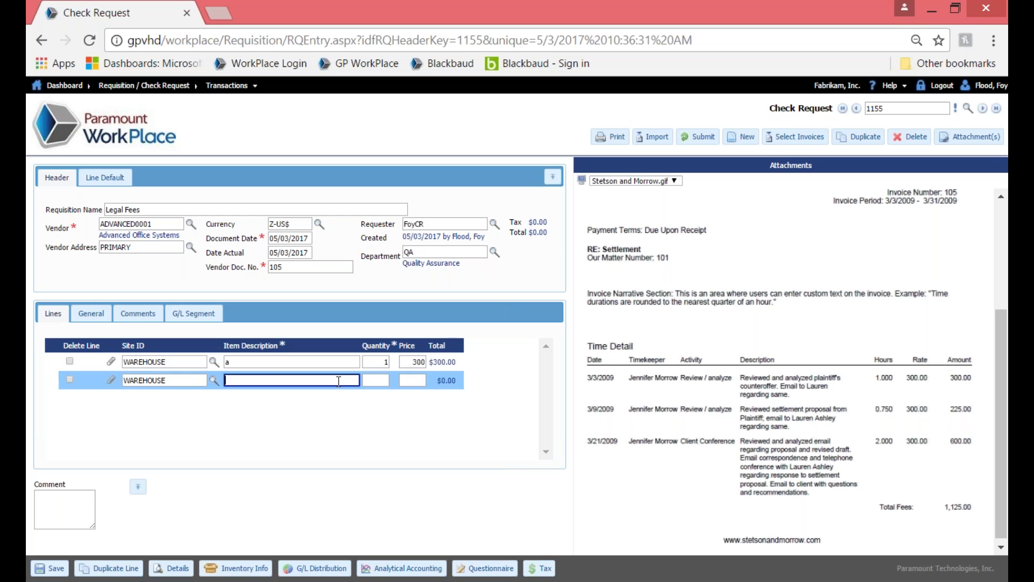
type("b")
left_click(381, 380)
type("1")
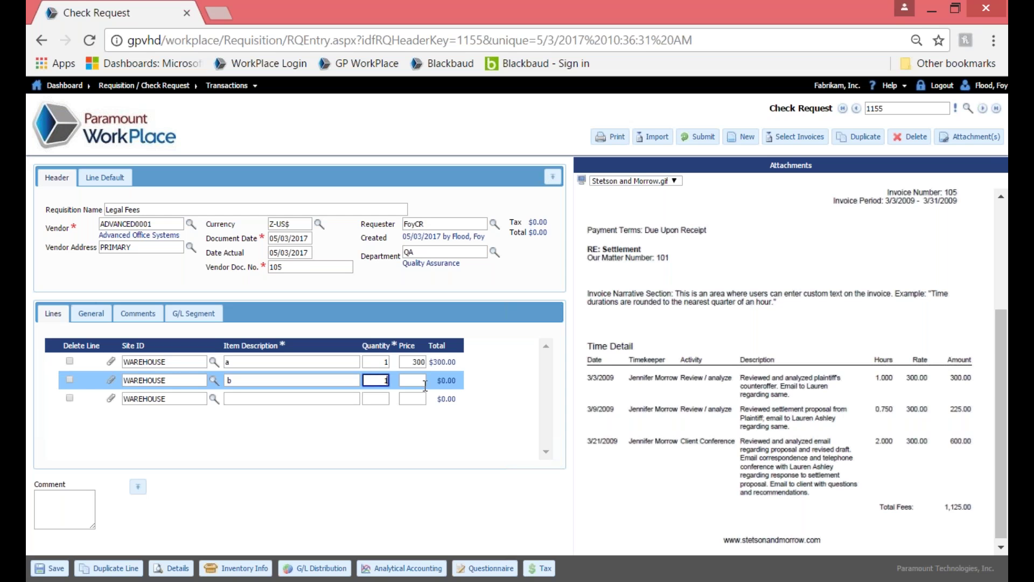
left_click(421, 380)
type("225")
left_click(405, 414)
- Check the first line's general details, then delete line b and save the check request
left_click(257, 363)
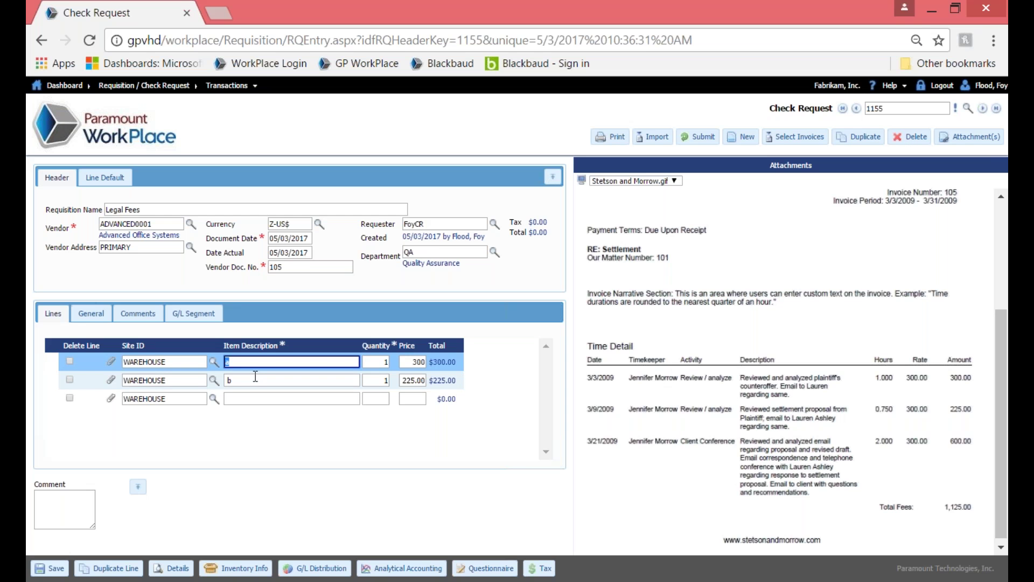
left_click(91, 313)
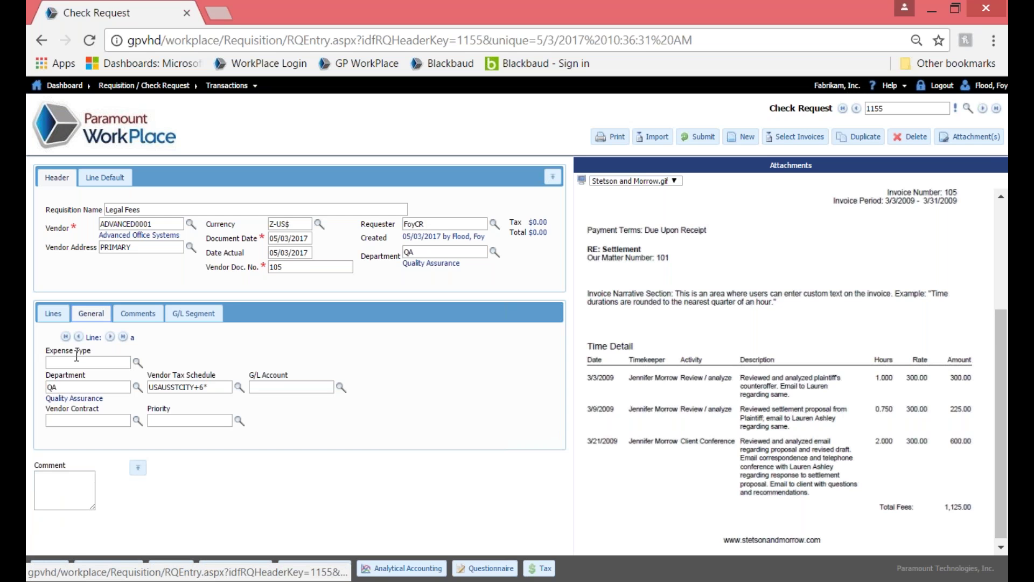
left_click(53, 313)
key("BackSpace")
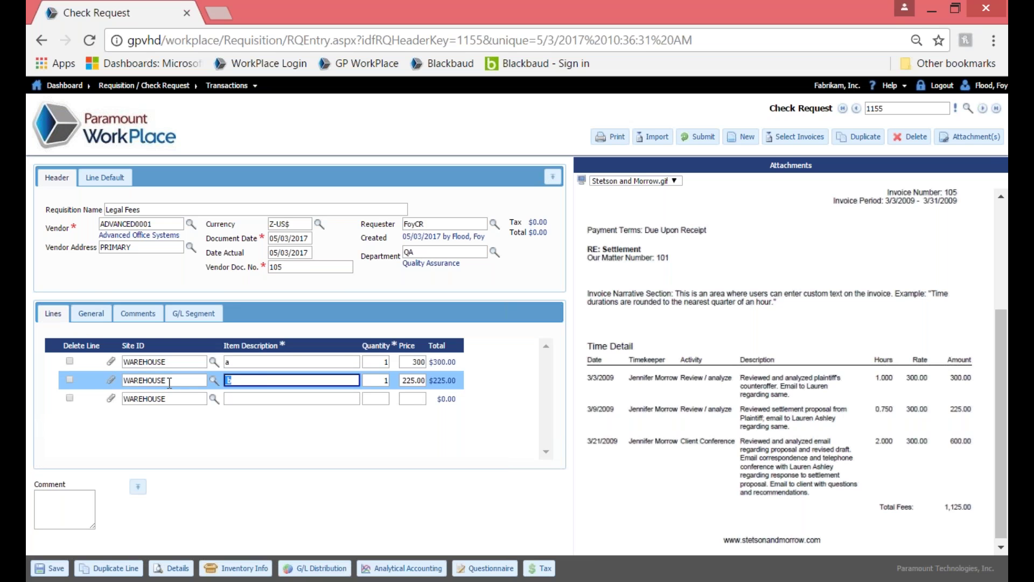
left_click(72, 381)
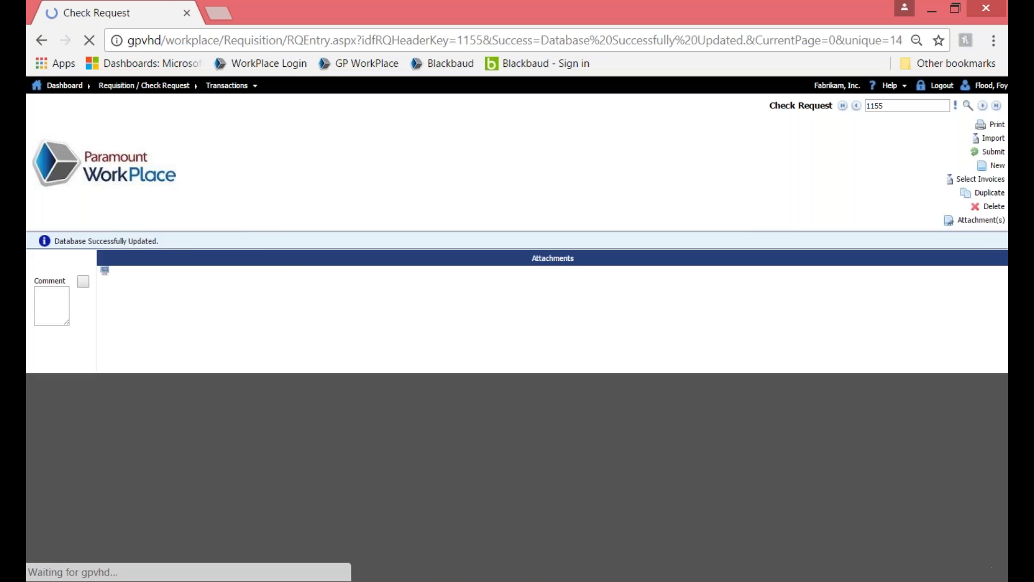
- Change the remaining line's description to Legal fees and set its price to the invoice's total fees, 1125
type("Legal fees")
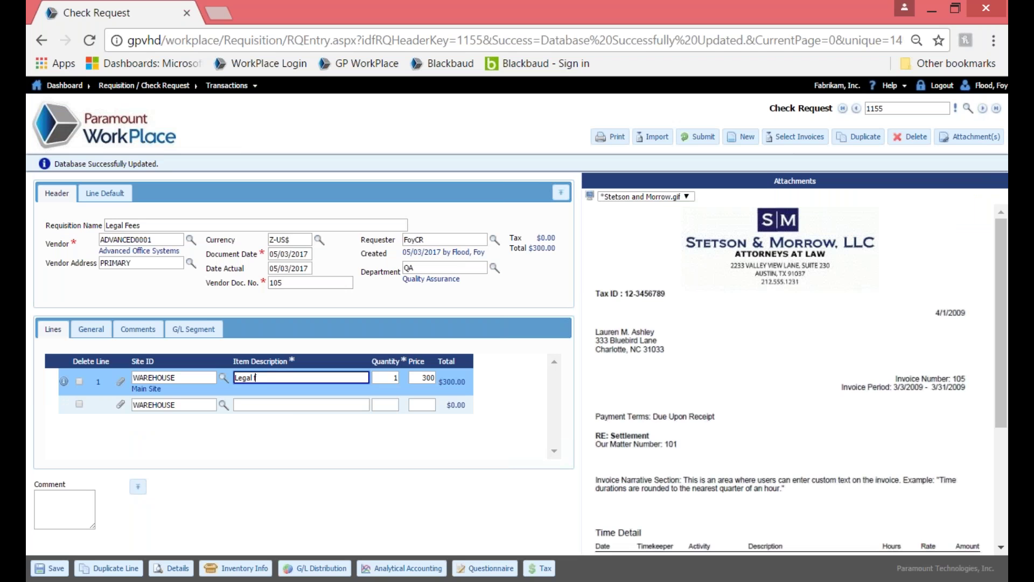
key("Tab")
left_click(873, 359)
scroll(874, 359, "down", 4)
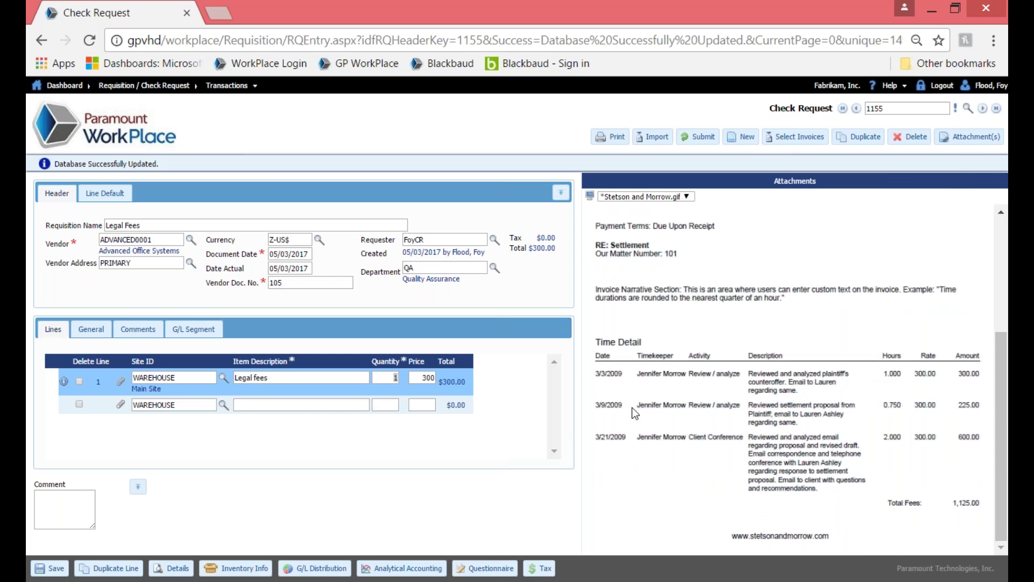
left_click(426, 378)
type("1125")
key("Tab")
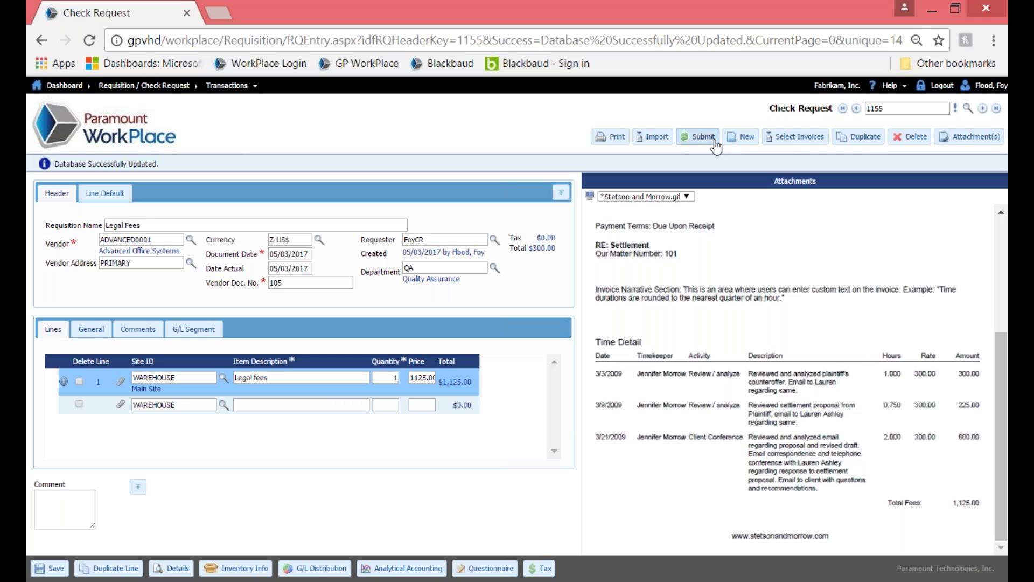
- Log out without saving the check request changes and clear the user name on the login page
left_click(928, 138)
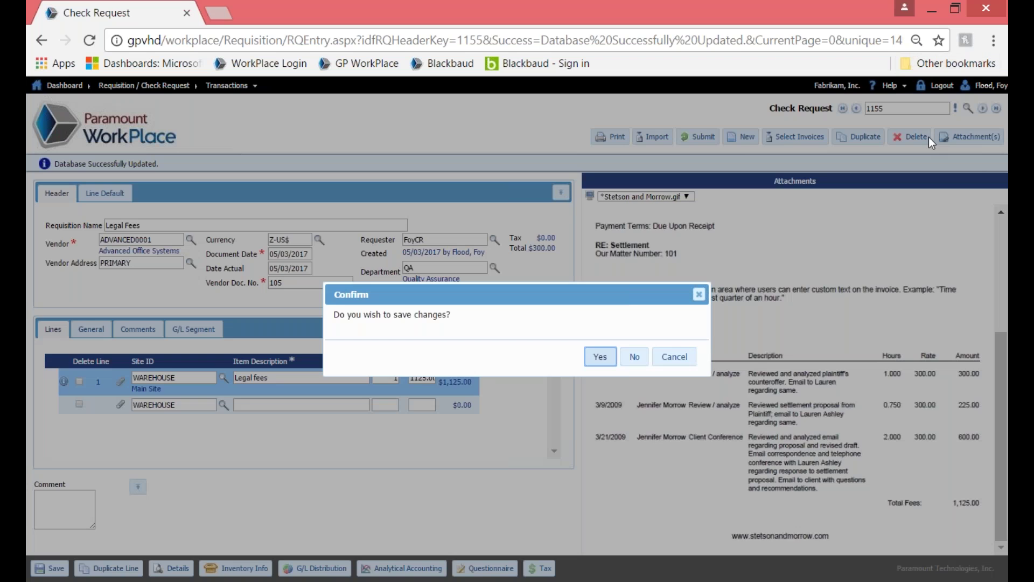
left_click(634, 357)
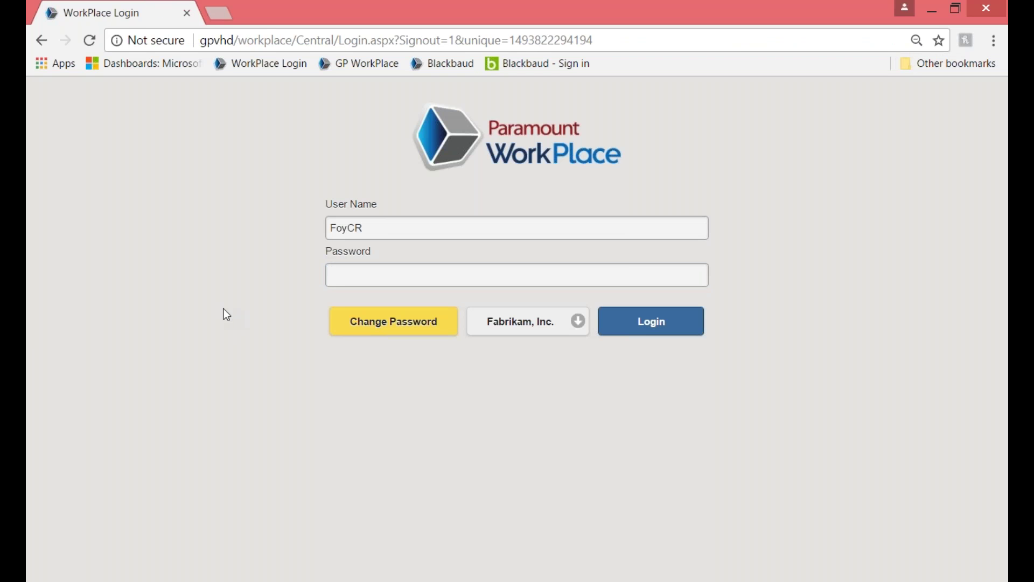
double_click(383, 228)
key("BackSpace")
key("Down")
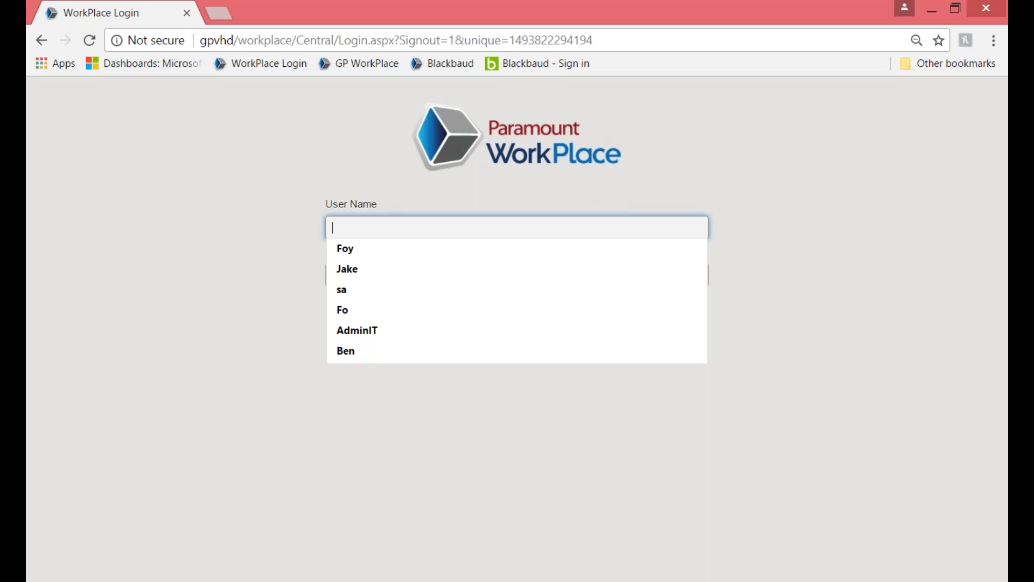
key("alt+Tab")
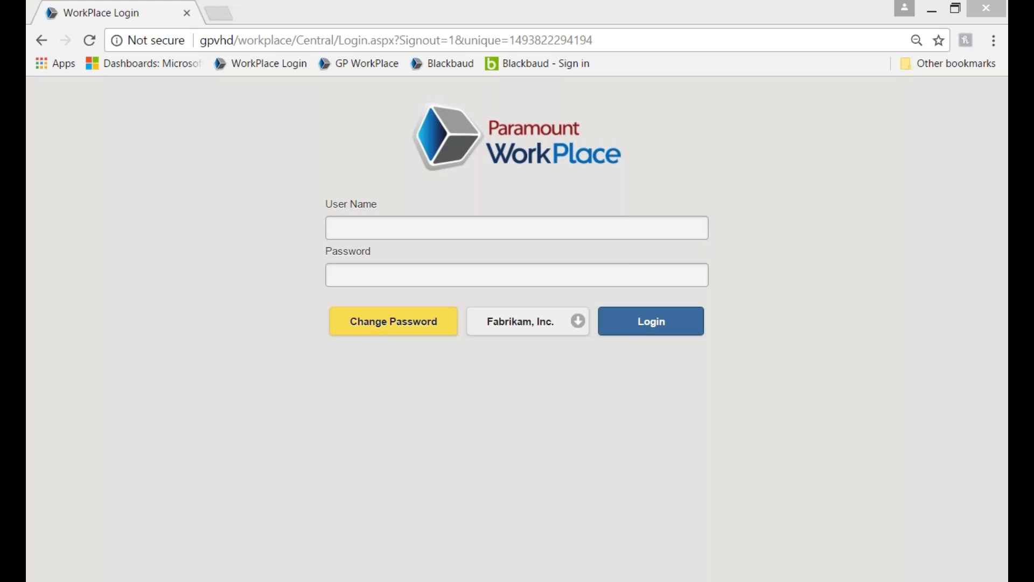